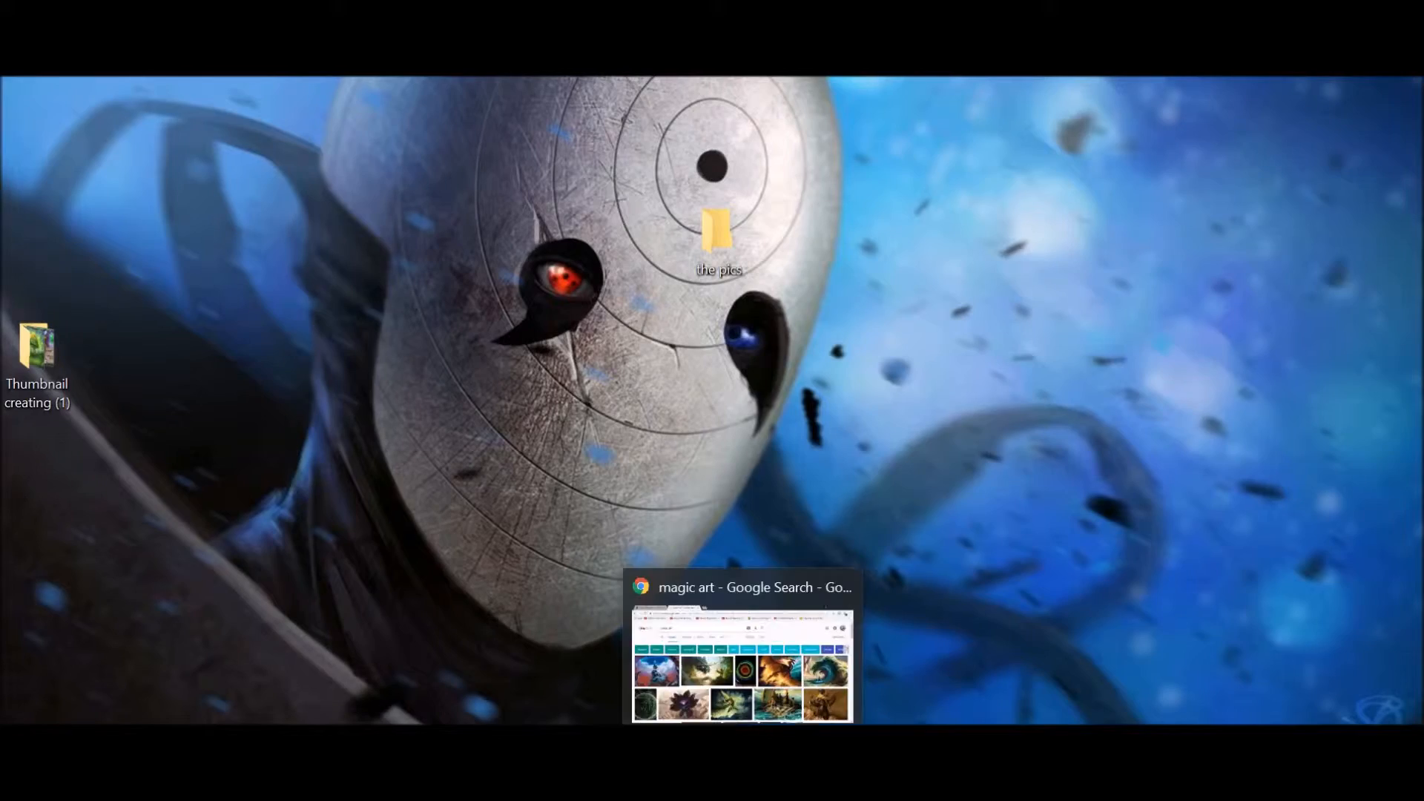
- Switch to Chrome and browse the "magic art" image results for pictures suited to a thumbnail
click(744, 782)
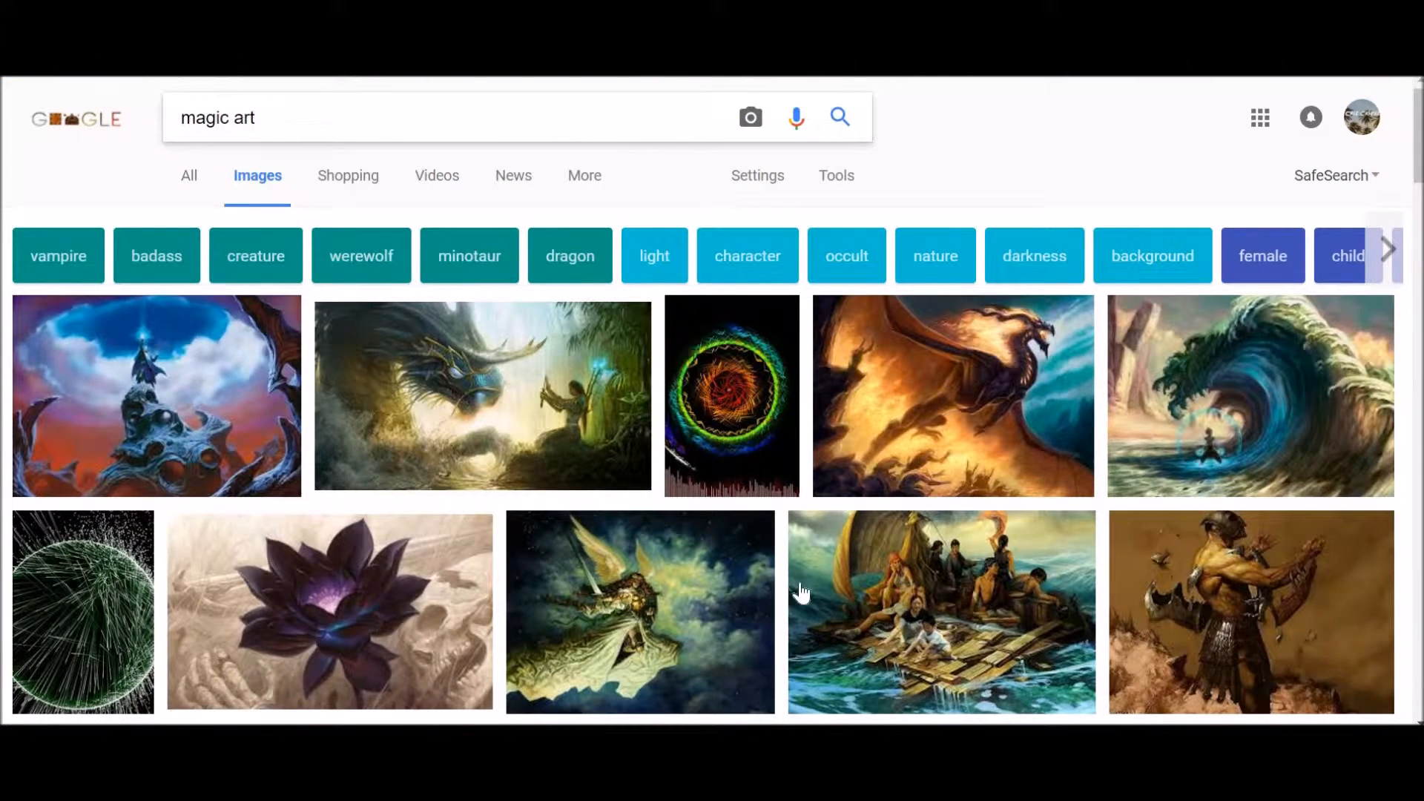
scroll(798, 590, down, 8)
scroll(788, 534, down, 5)
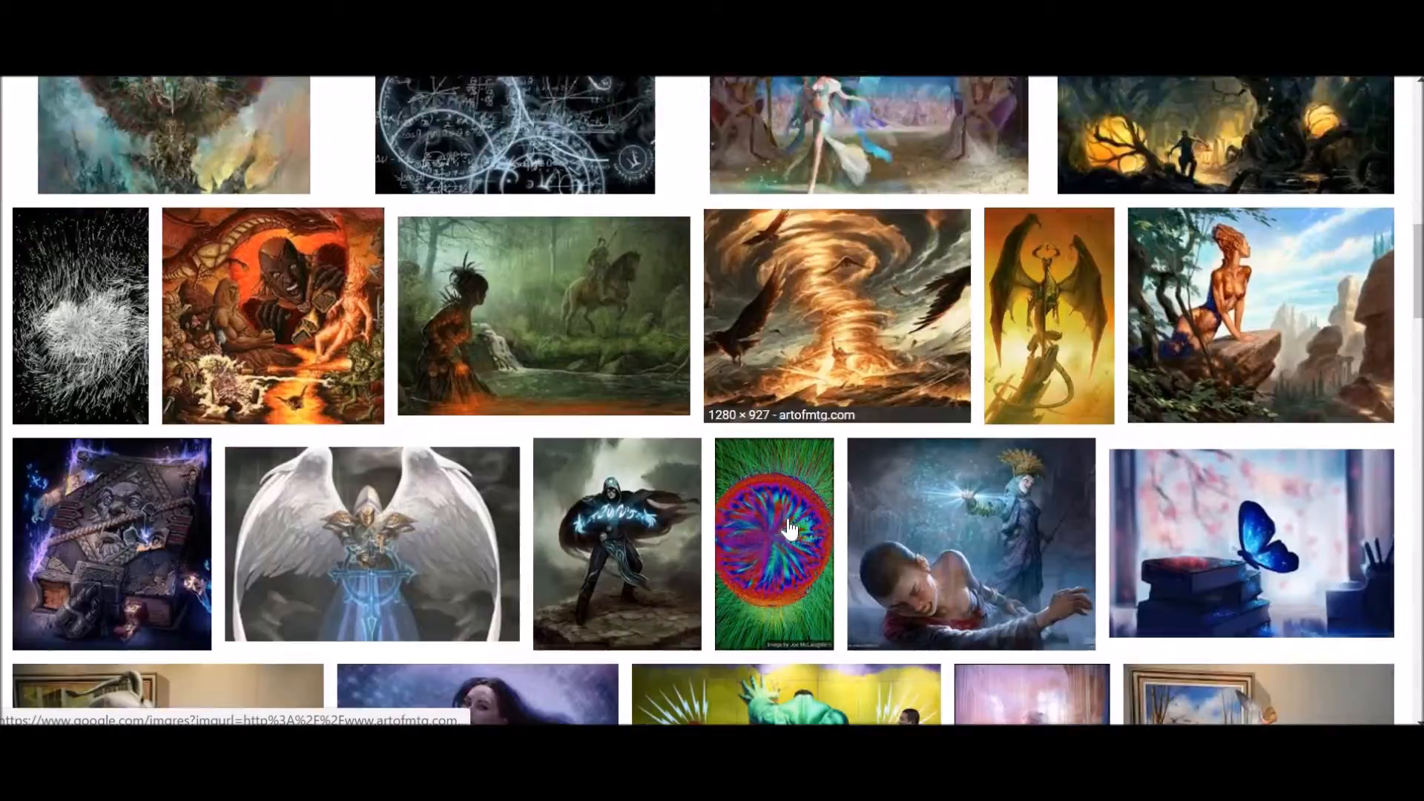
scroll(789, 532, up, 9)
scroll(788, 523, up, 5)
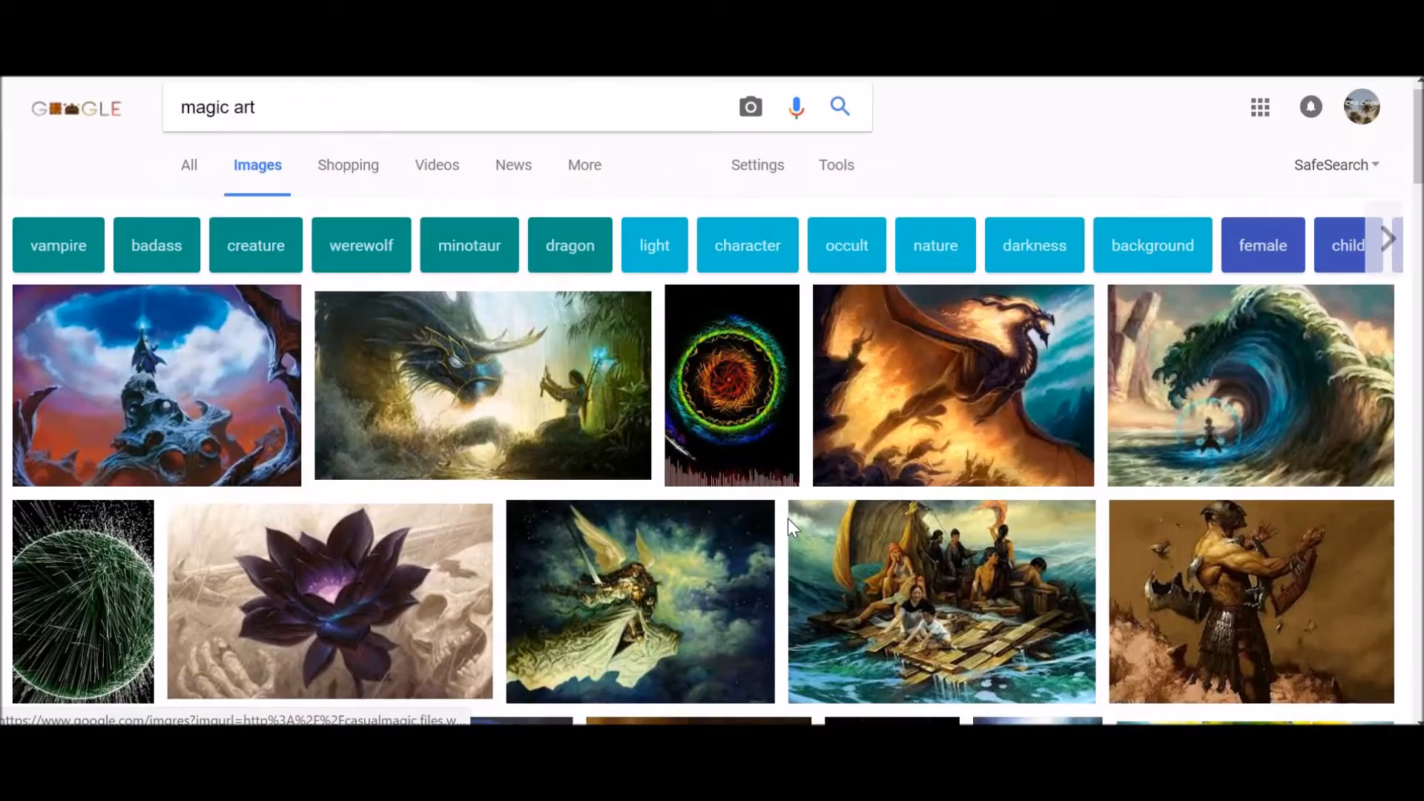
- Preview the image of the wizard on the skull-shaped rock and the blue ocean wave image, and look through the surrounding results
click(223, 423)
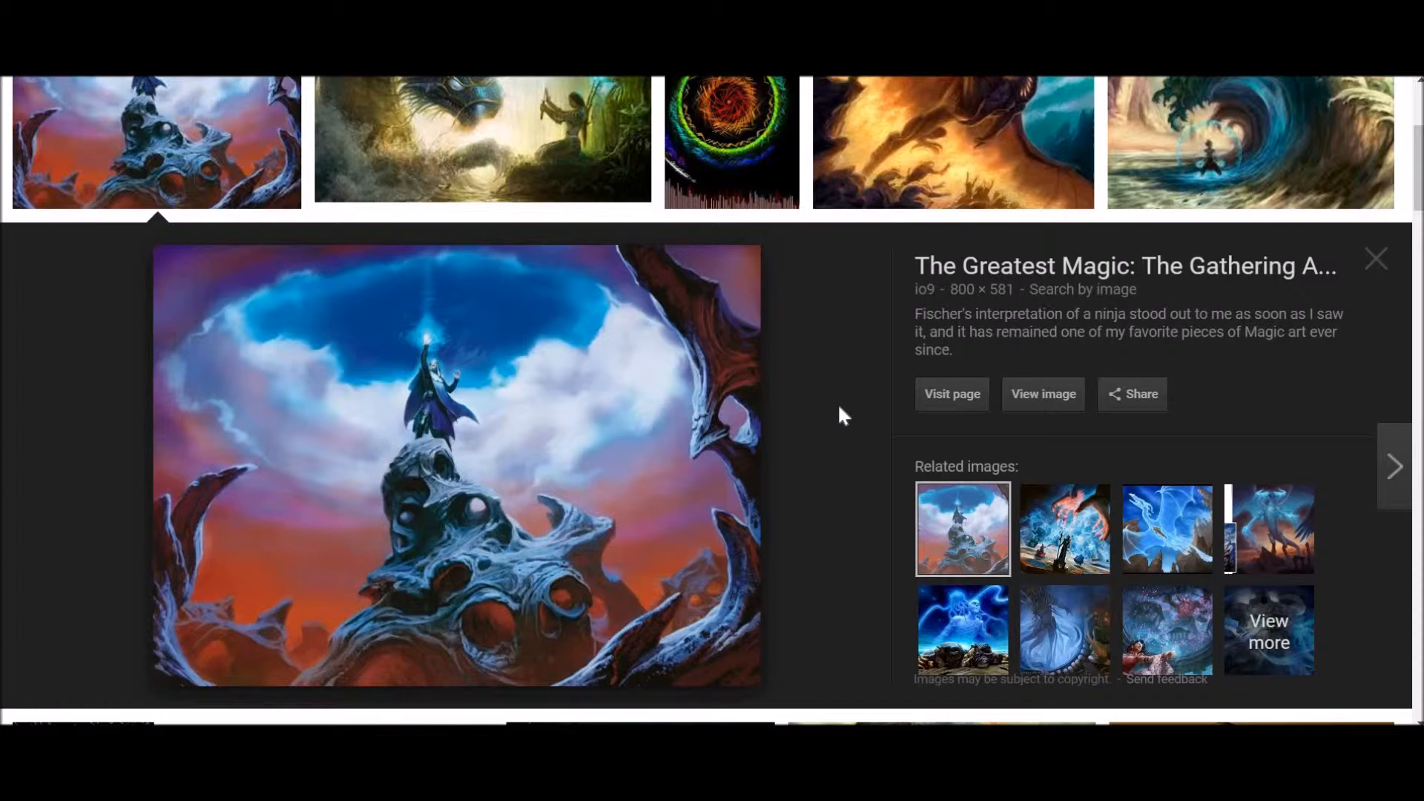
scroll(838, 411, up, 3)
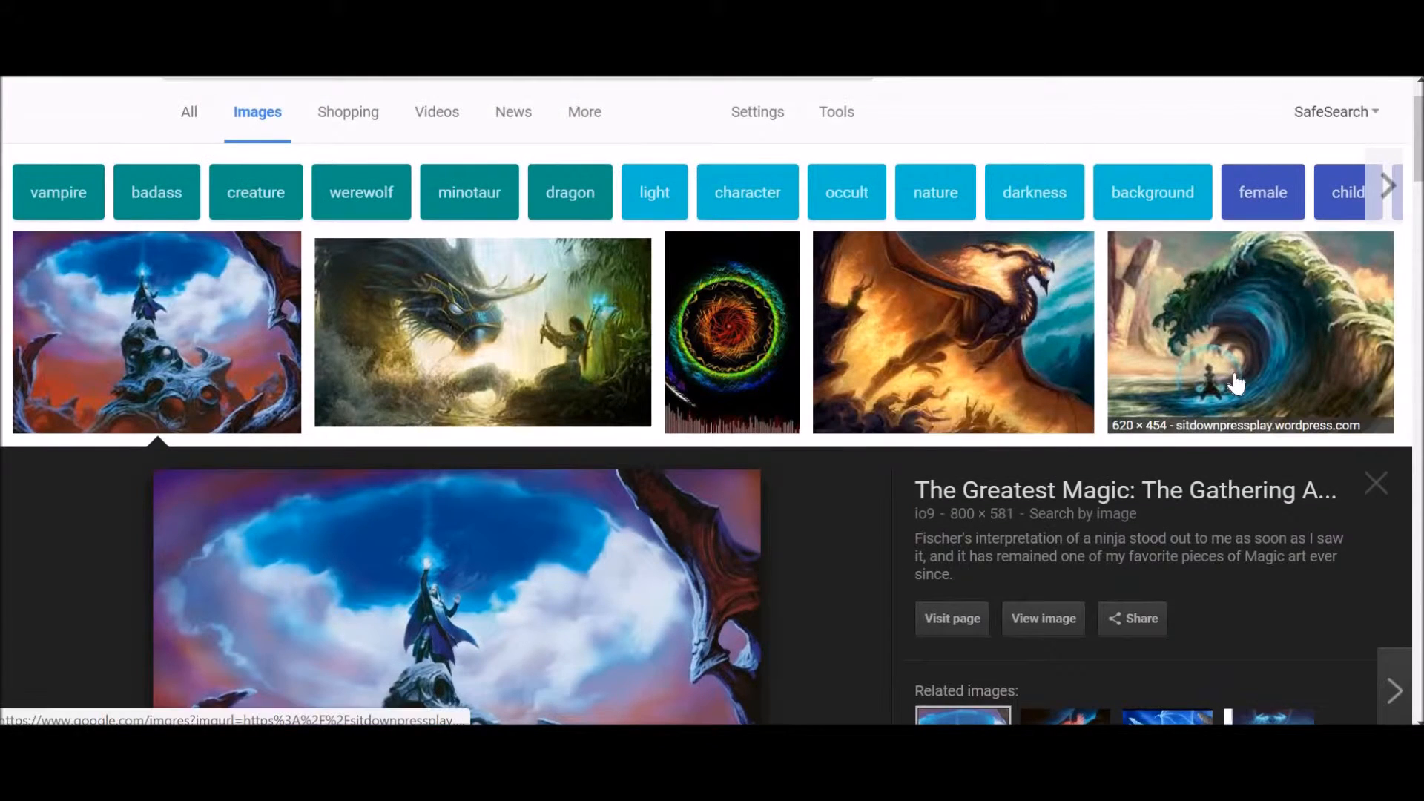
click(1235, 372)
scroll(816, 445, down, 5)
scroll(822, 504, down, 2)
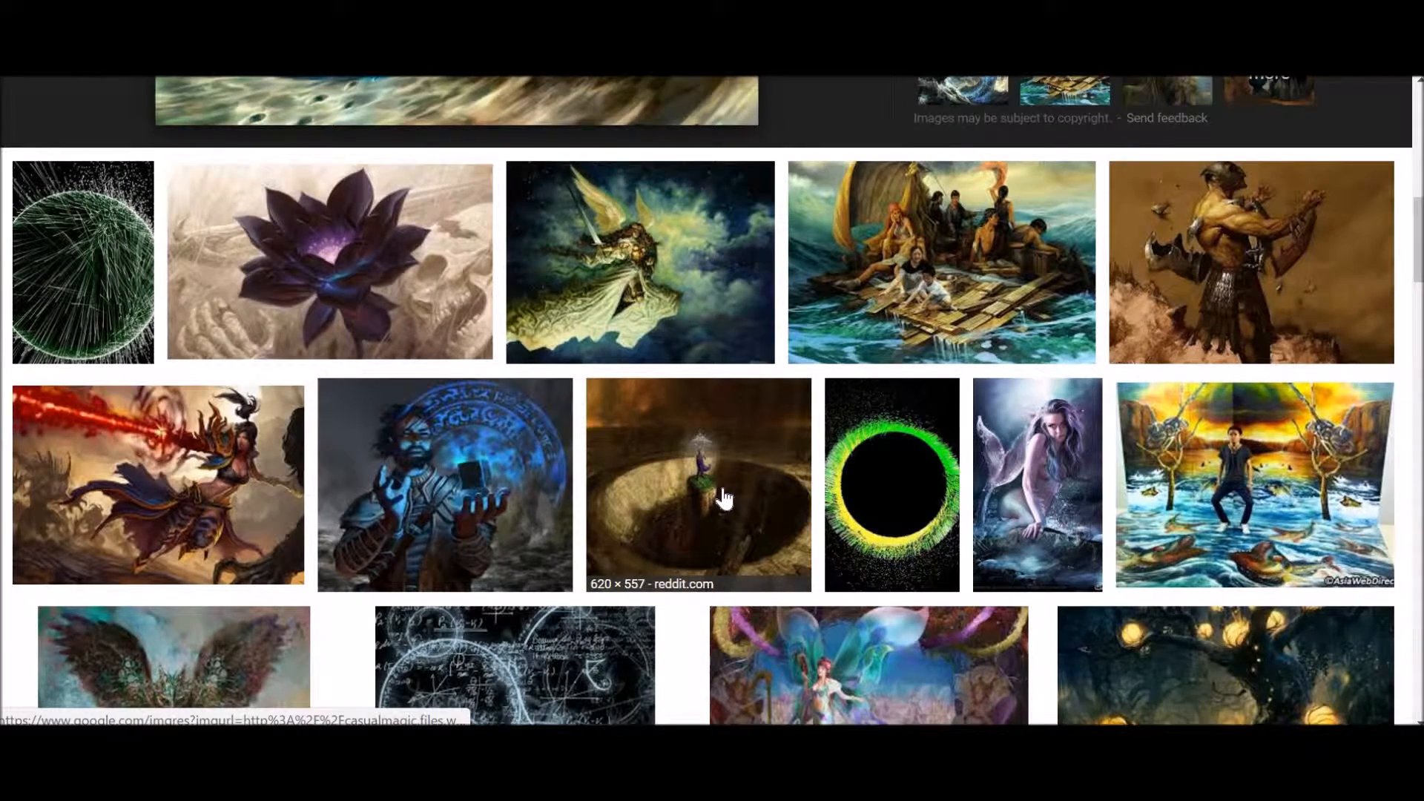
scroll(725, 498, up, 7)
scroll(776, 495, up, 1)
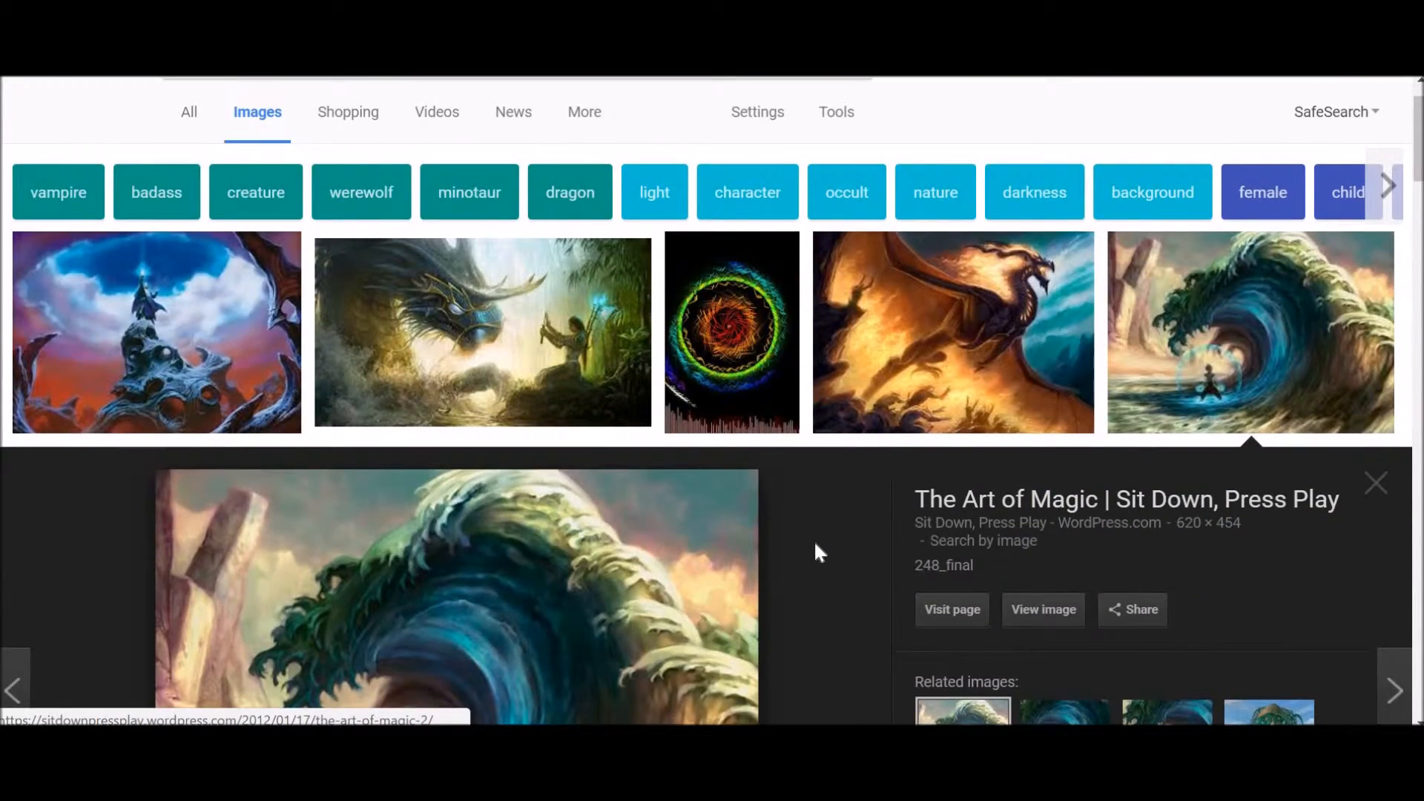
scroll(817, 549, down, 3)
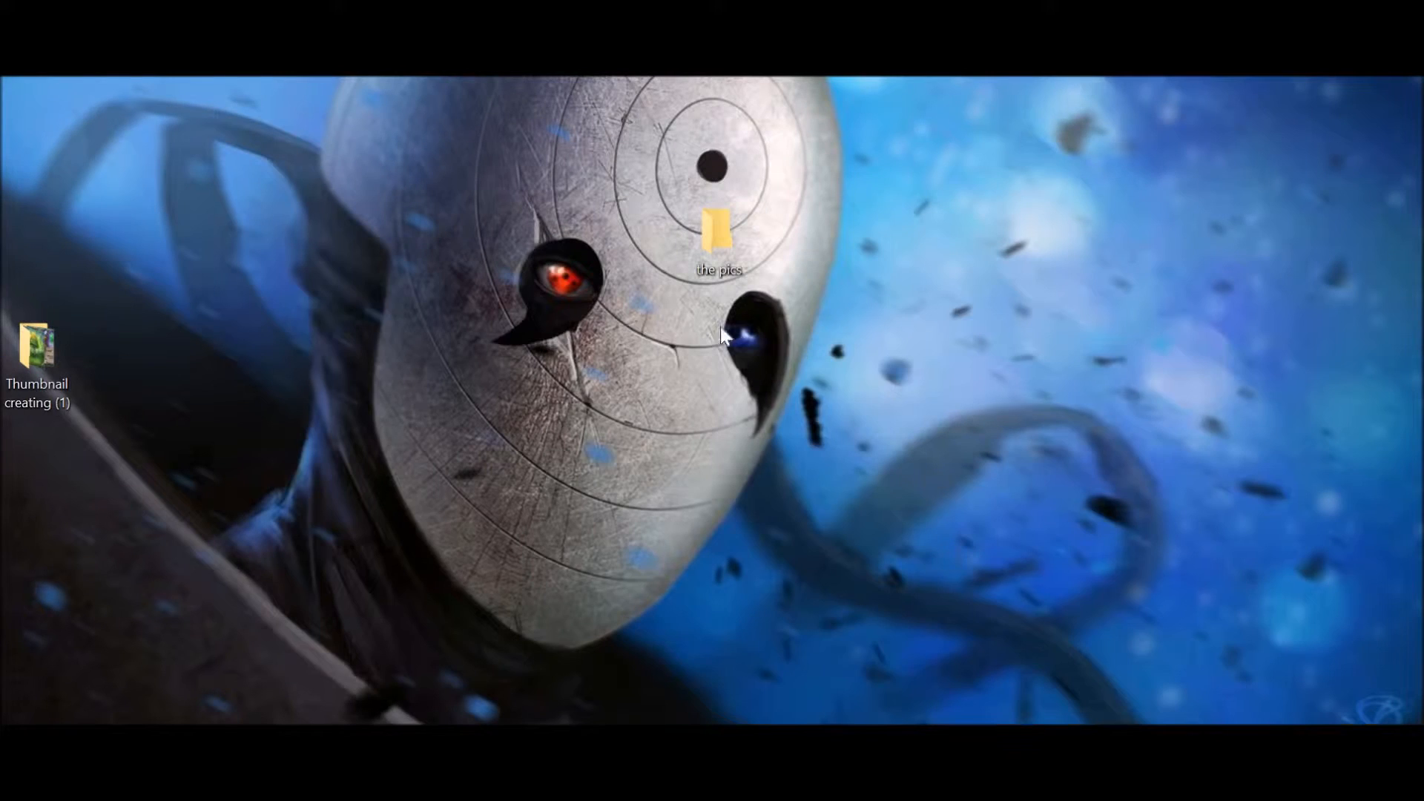
- Open the Thumbnail creating (1) folder on the desktop and view the finished example jade golem video.png
double_click(28, 368)
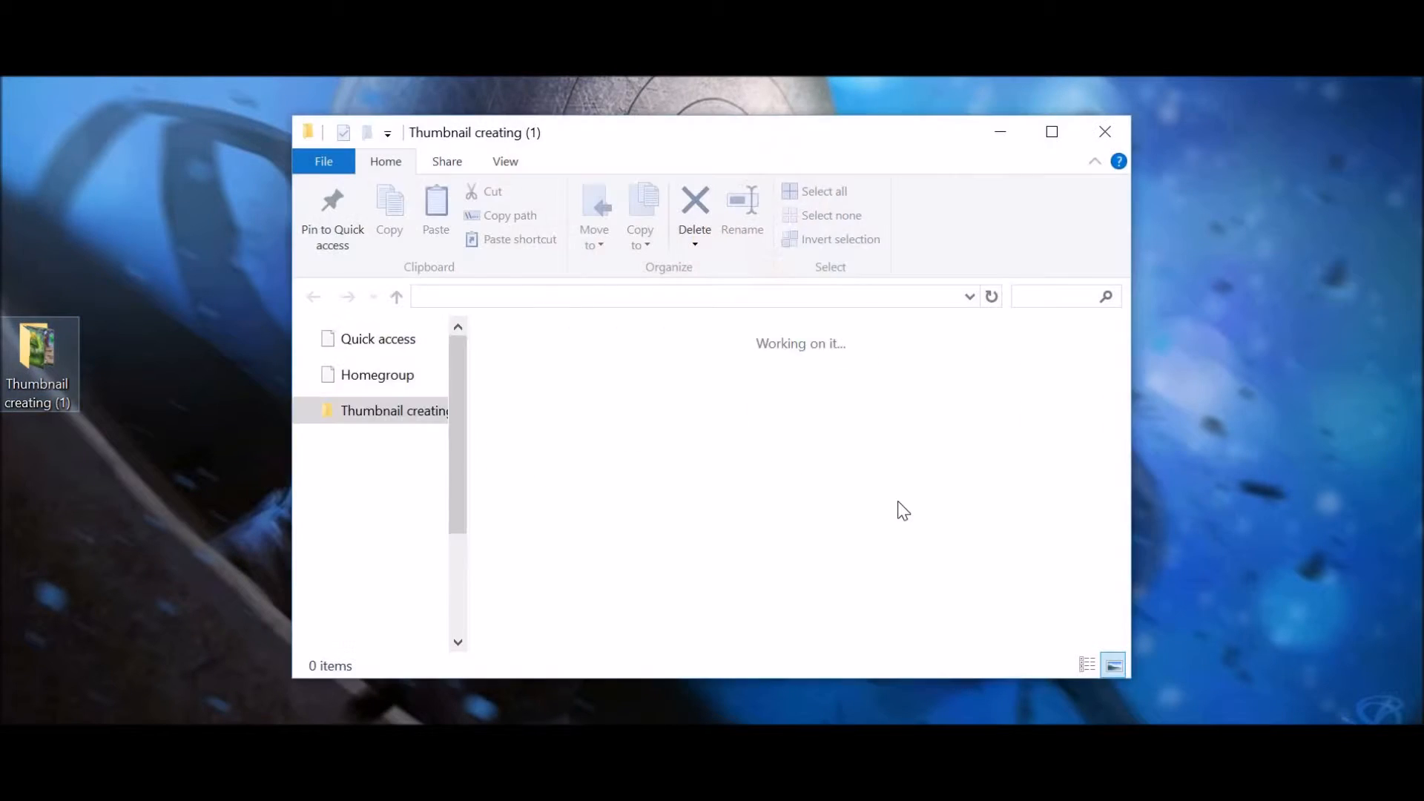
double_click(783, 420)
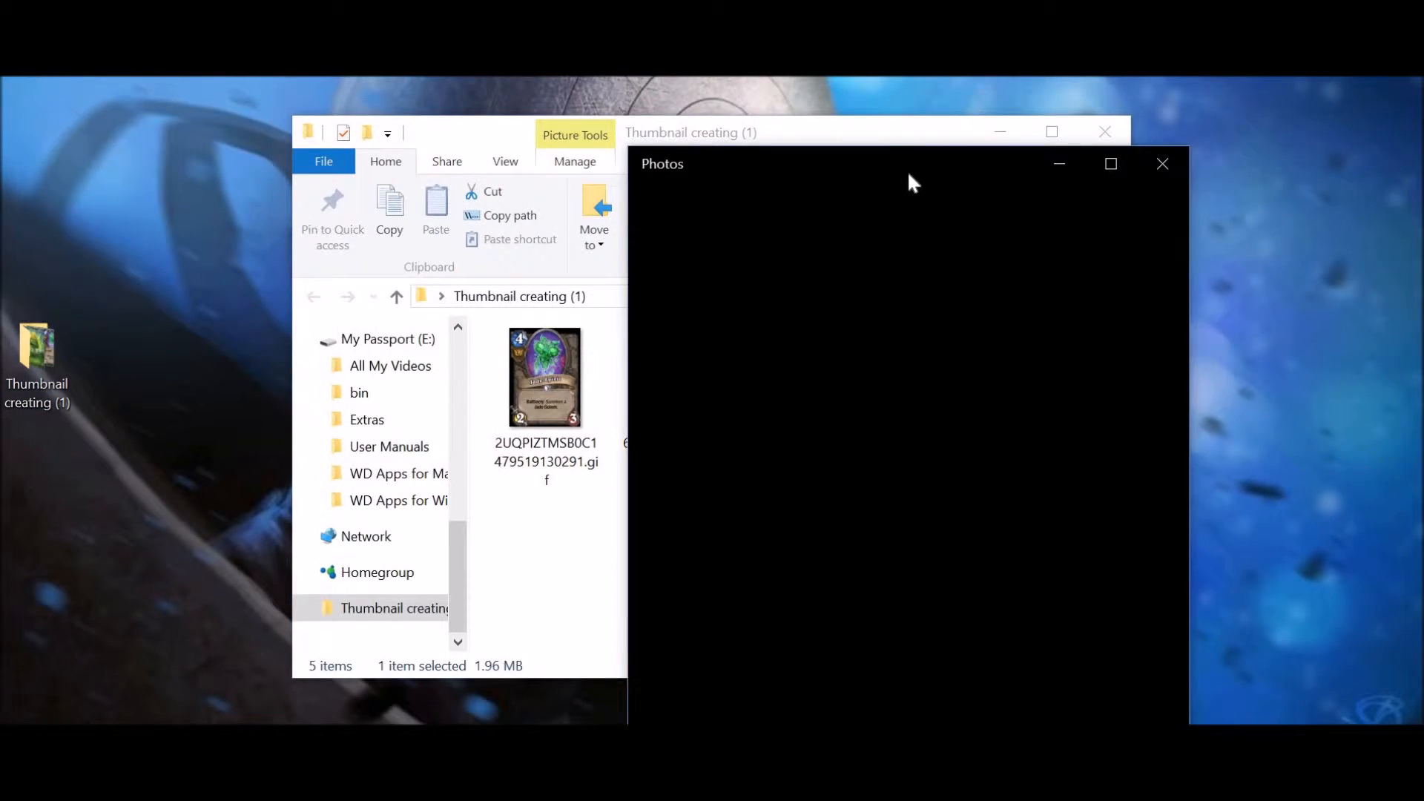
drag(909, 163, 685, 124)
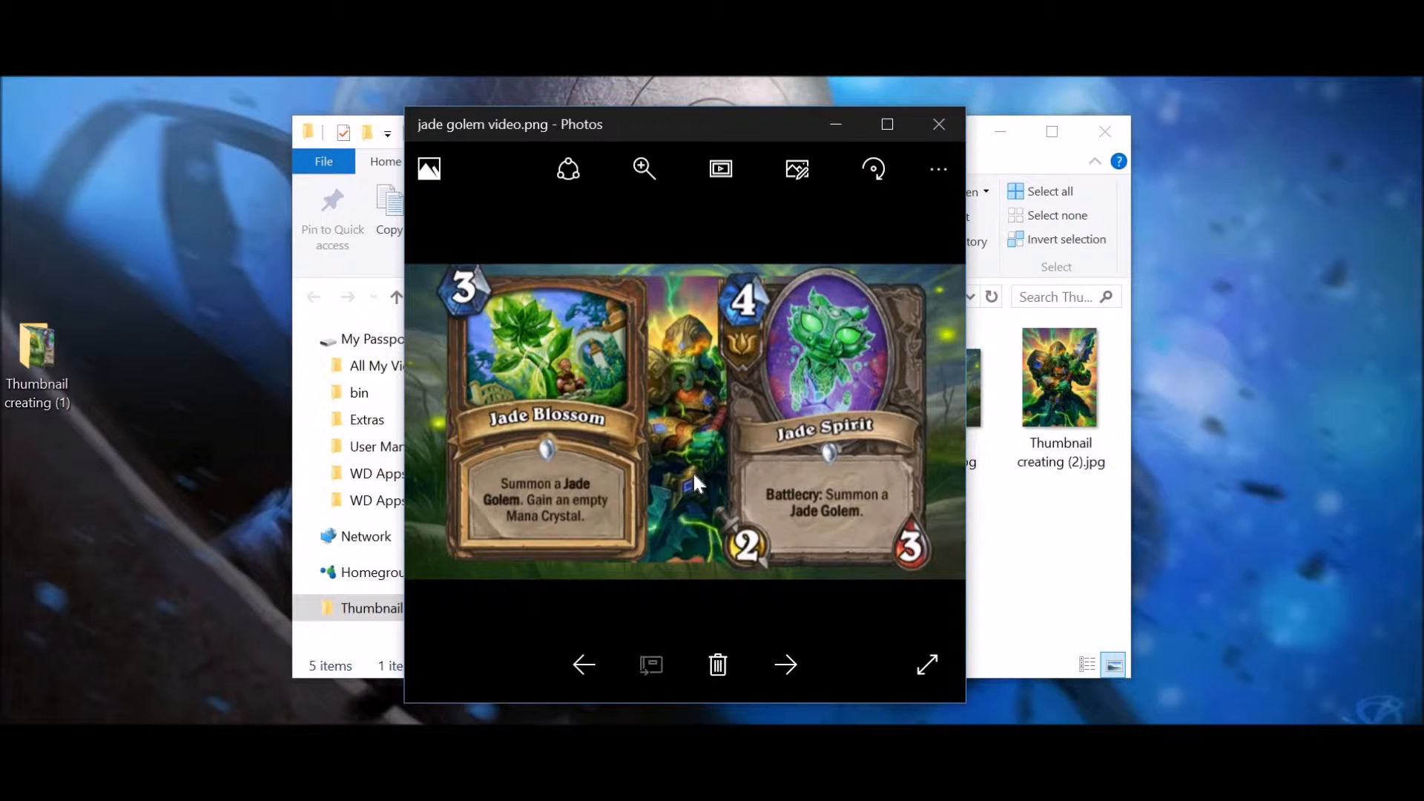
click(938, 126)
- View the mushroom picture Thumbnail creating (1).jpg, pick out Thumbnail creating (2).jpg, and close the folder
click(932, 389)
double_click(940, 390)
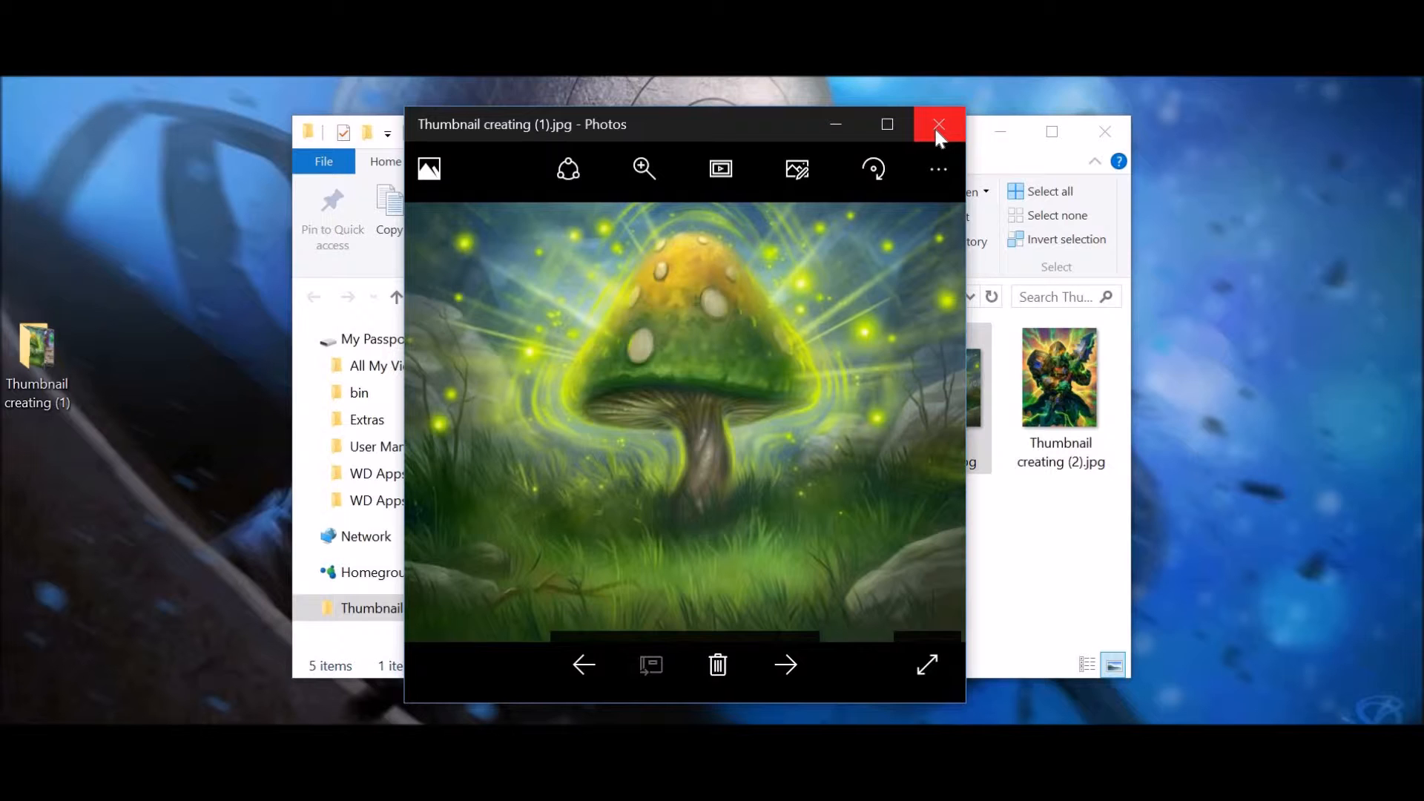
click(937, 126)
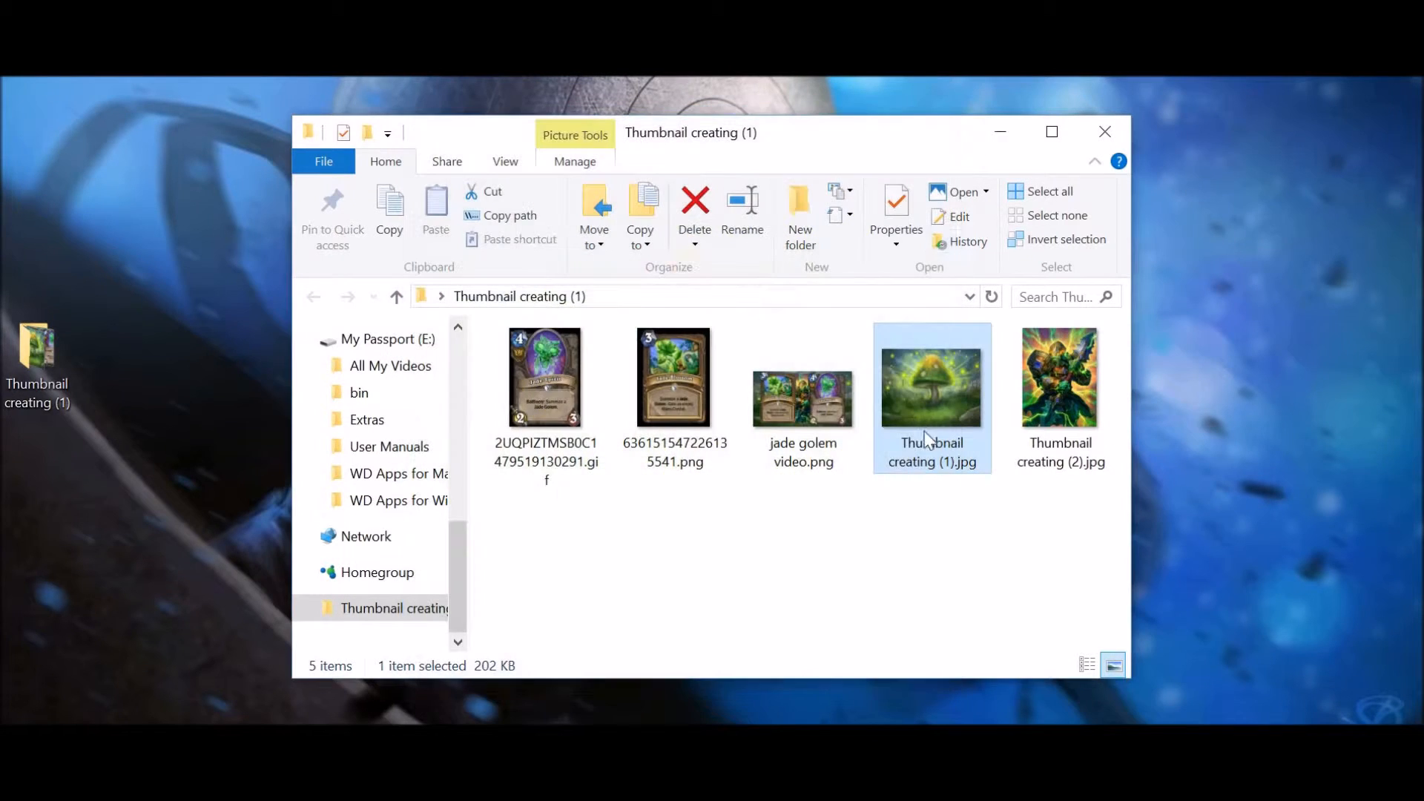
click(1069, 389)
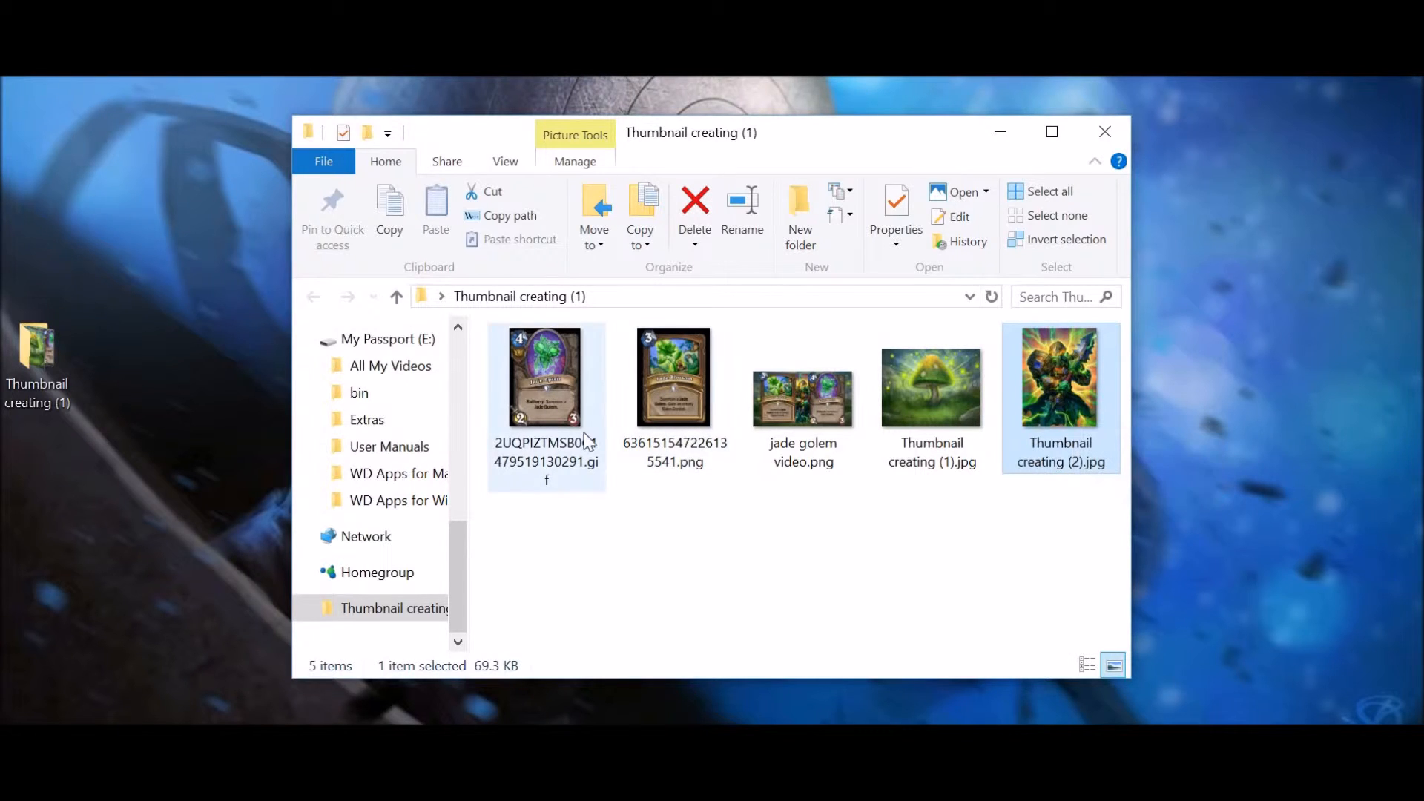
click(1105, 132)
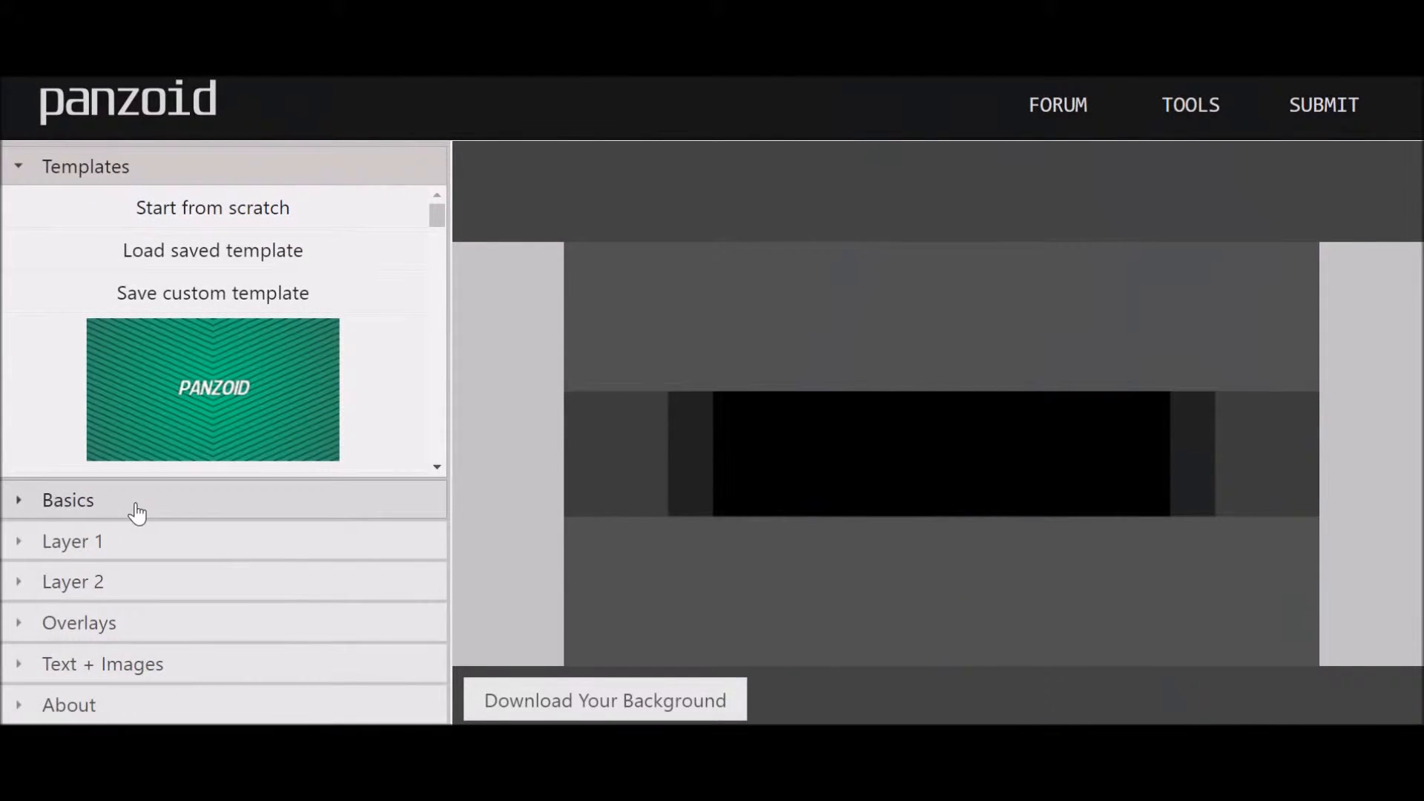
- In Panzoid, set the background type to YouTube Thumbnail
click(136, 502)
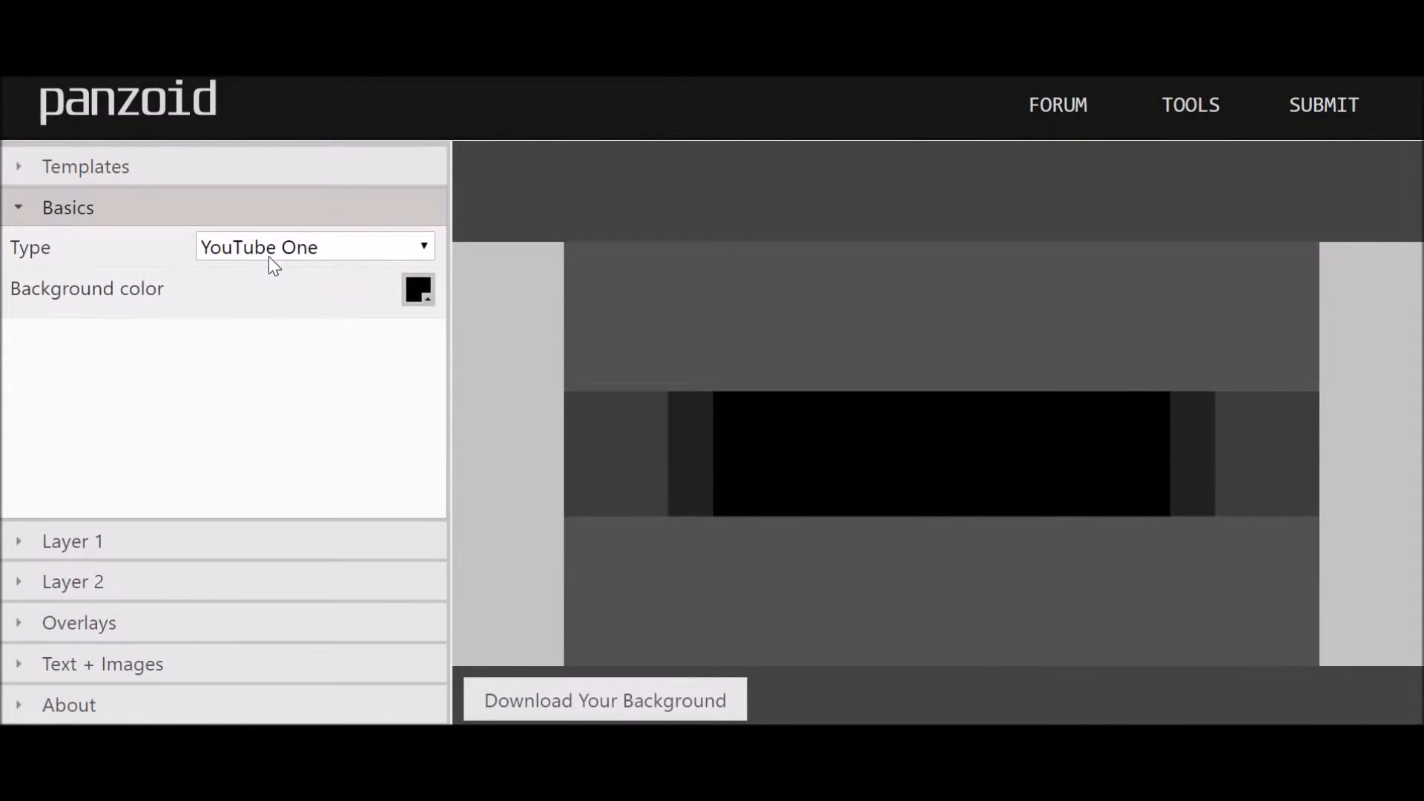
click(279, 250)
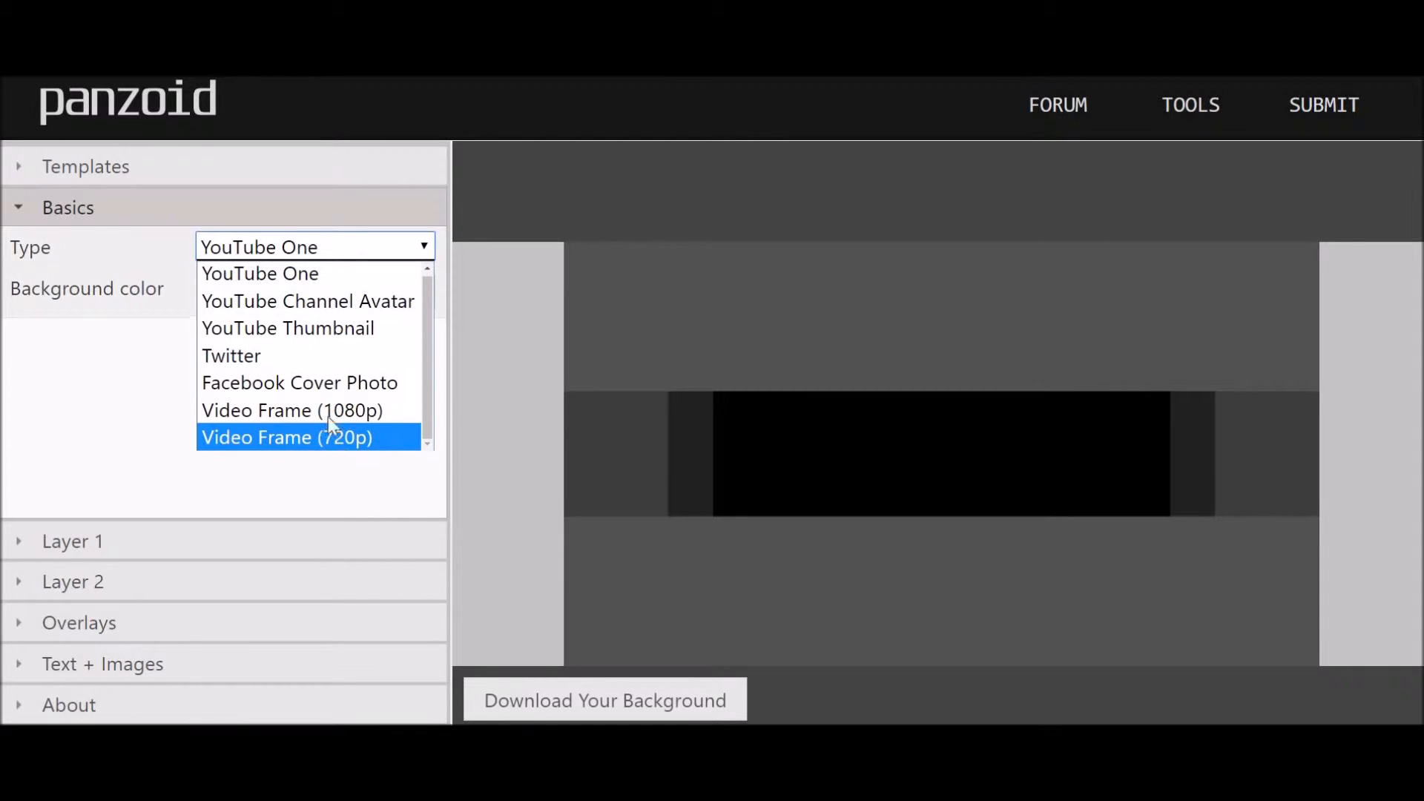
click(322, 336)
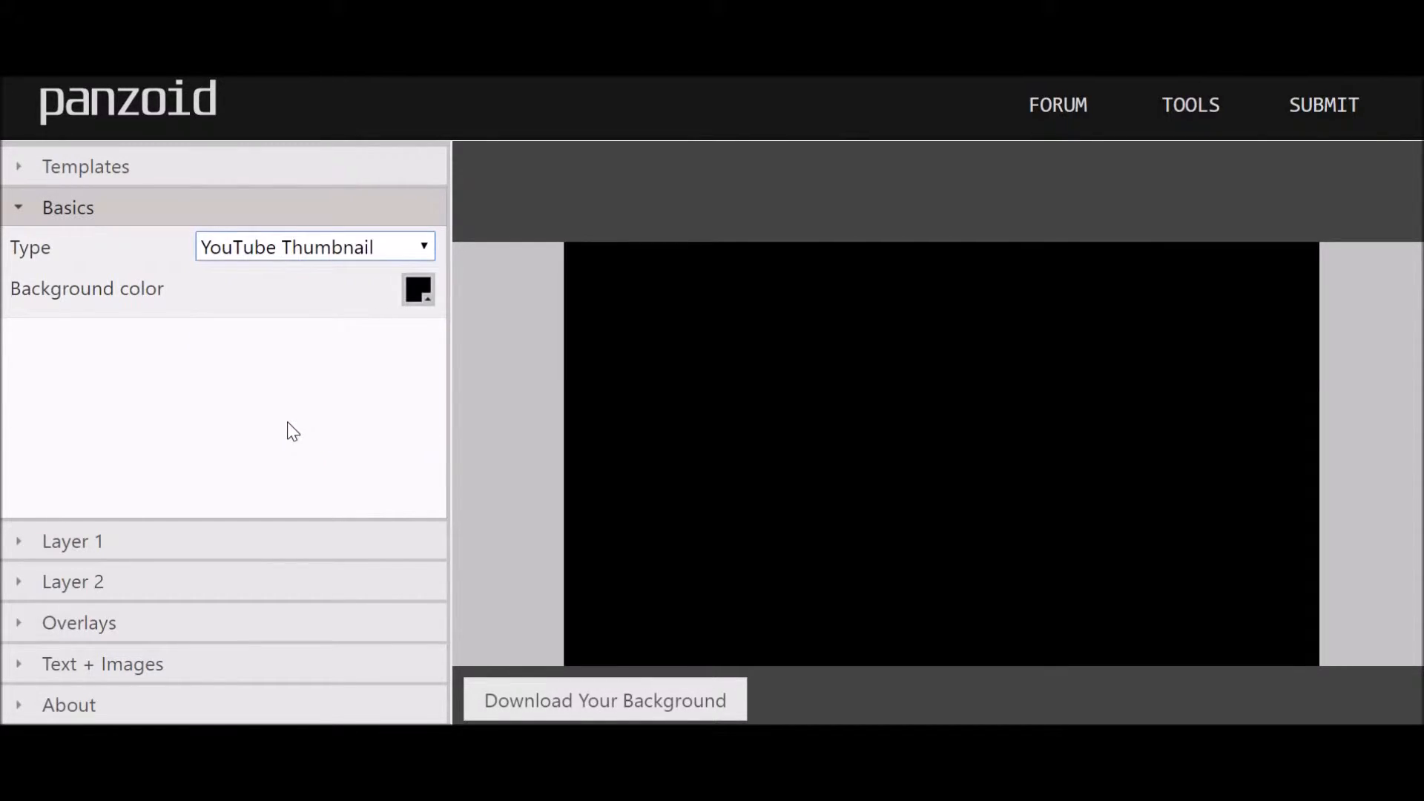
- Set Layer 1 to use an uploaded image with the image style fill
click(238, 543)
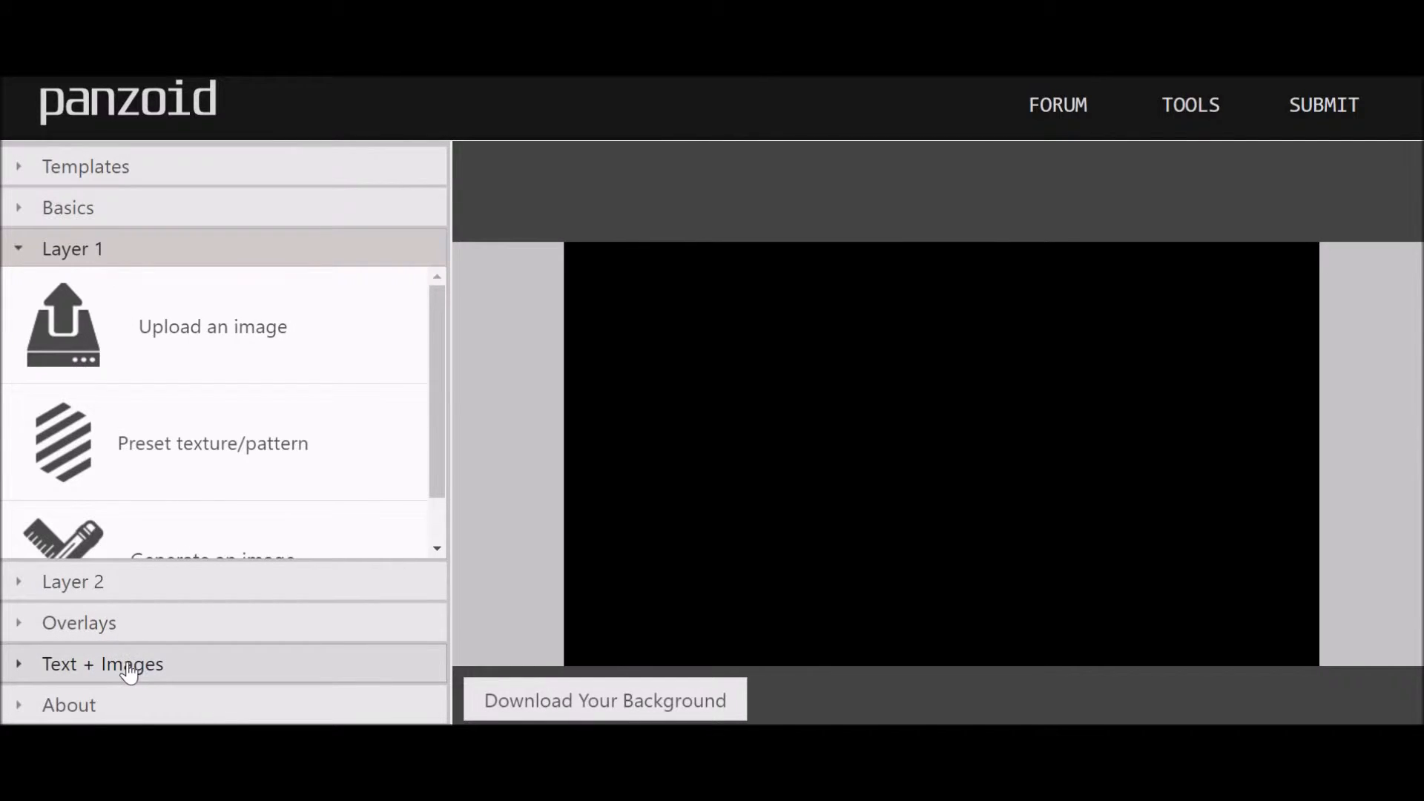
click(199, 325)
click(382, 434)
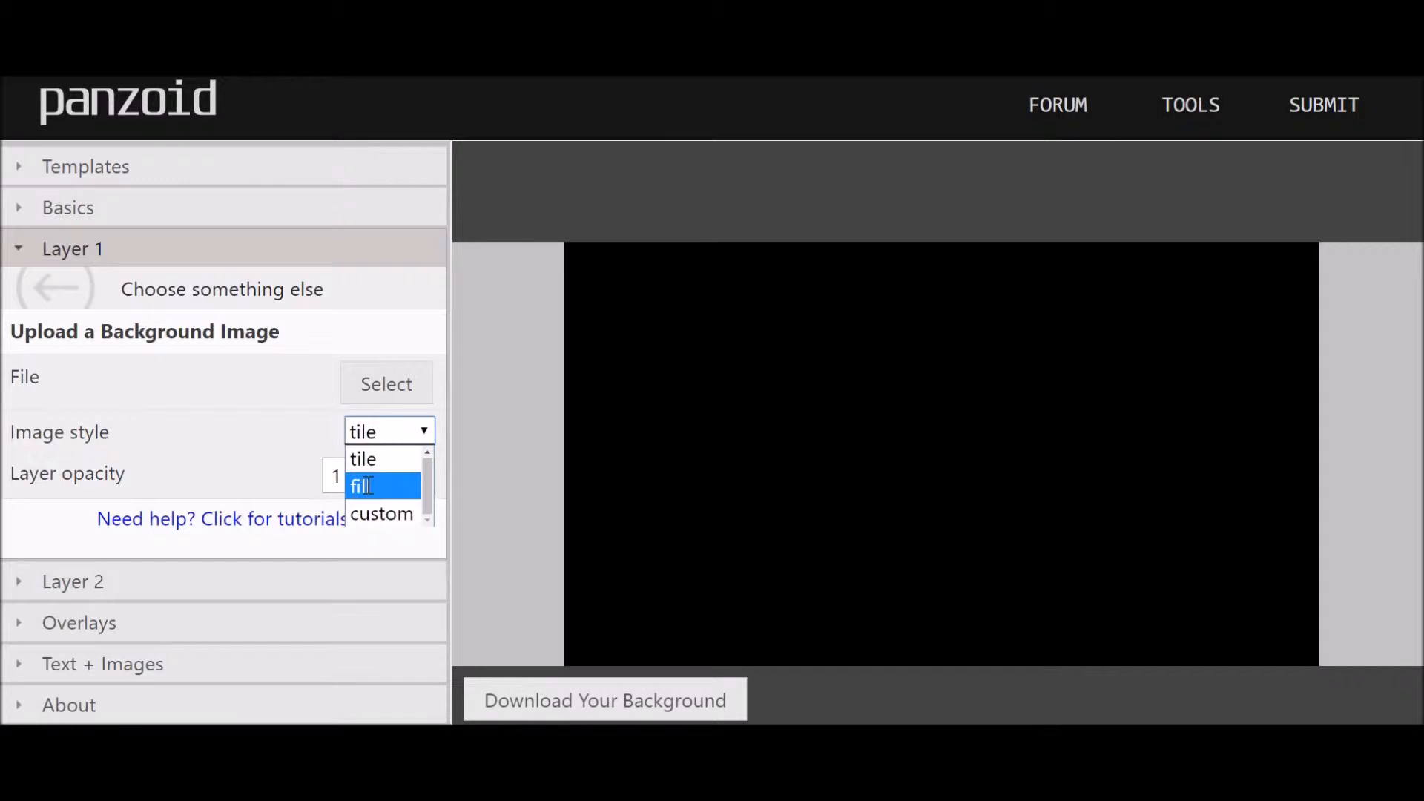
click(366, 486)
- Load the card picture 98702fc7db0b1cf4a145dcc03f5b5881.jpg as the Layer 1 background image
click(375, 399)
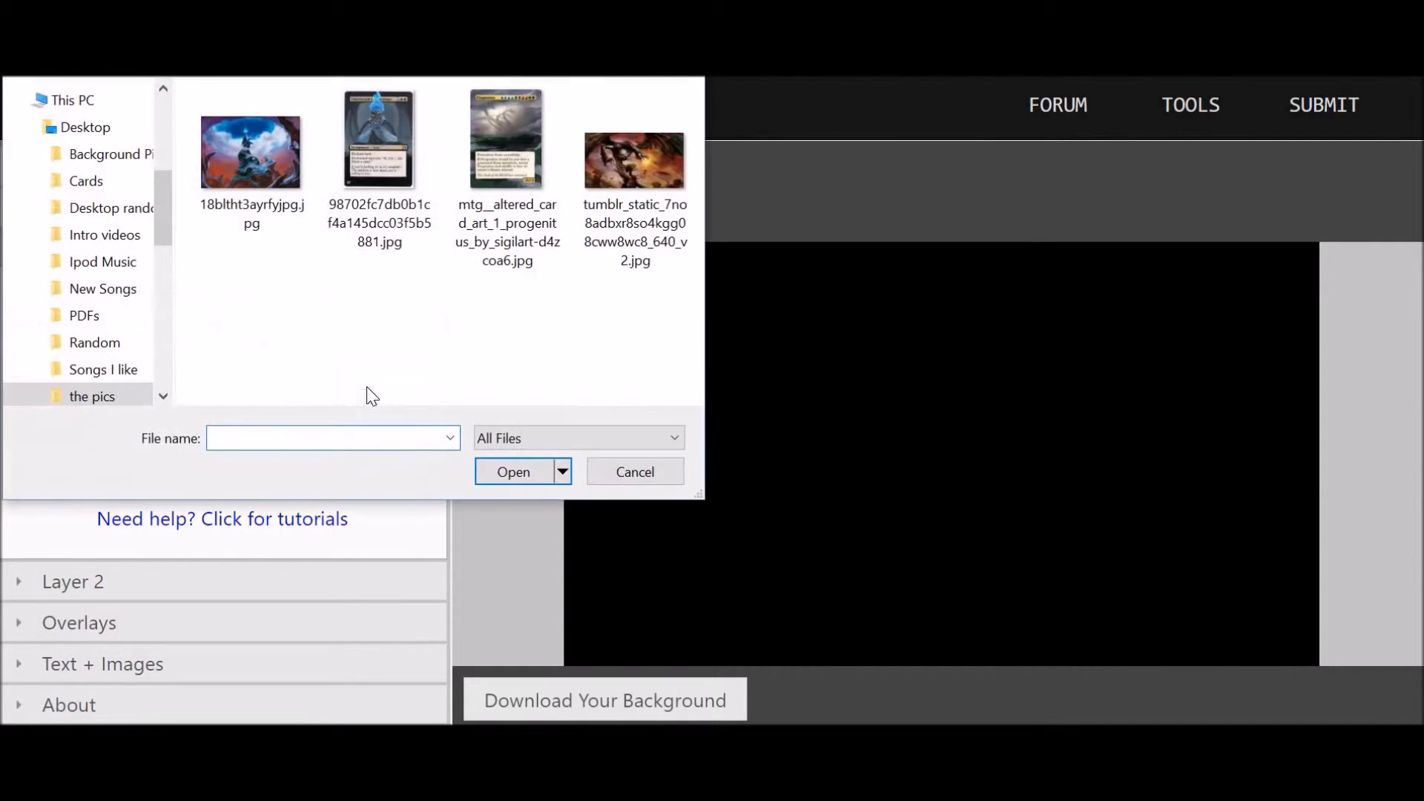
click(249, 178)
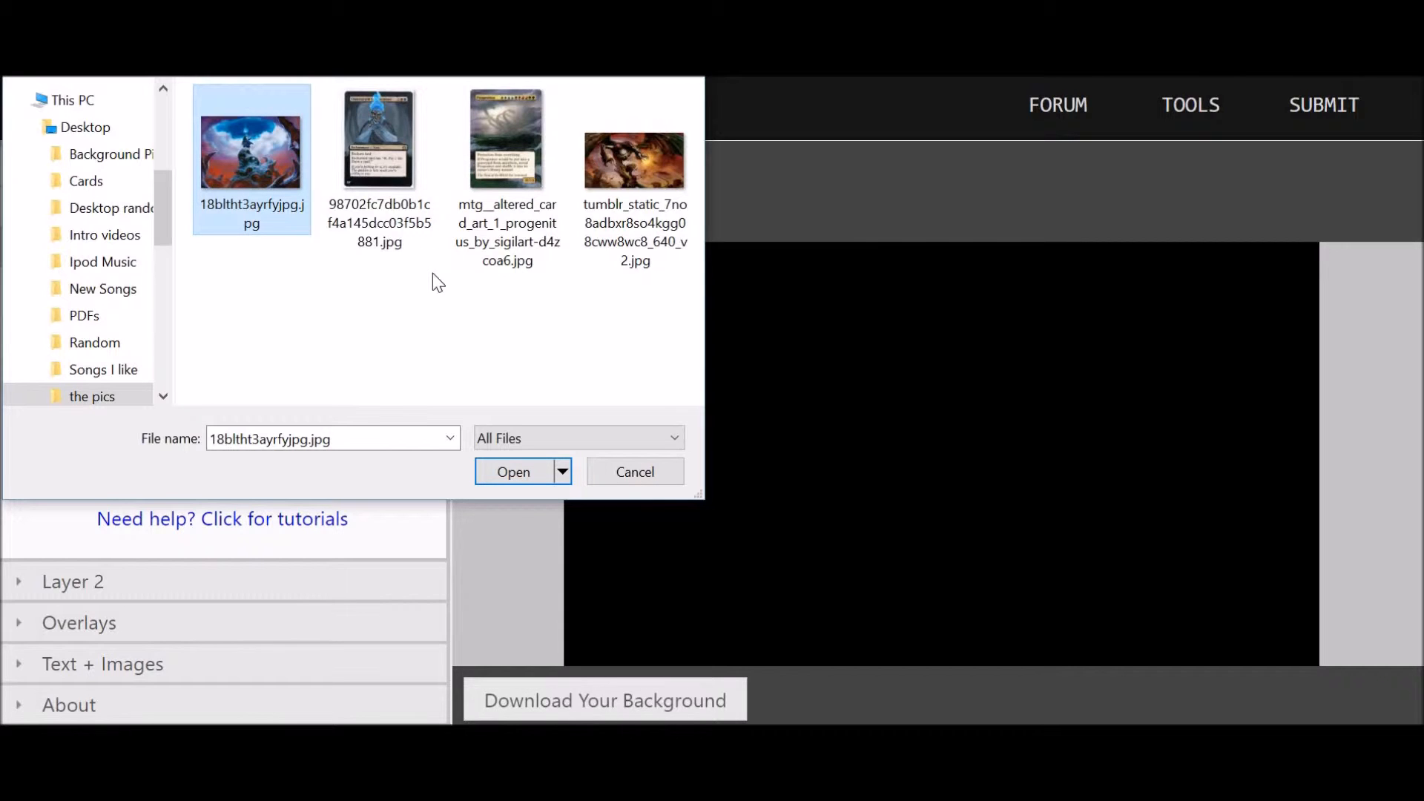
click(380, 160)
click(526, 464)
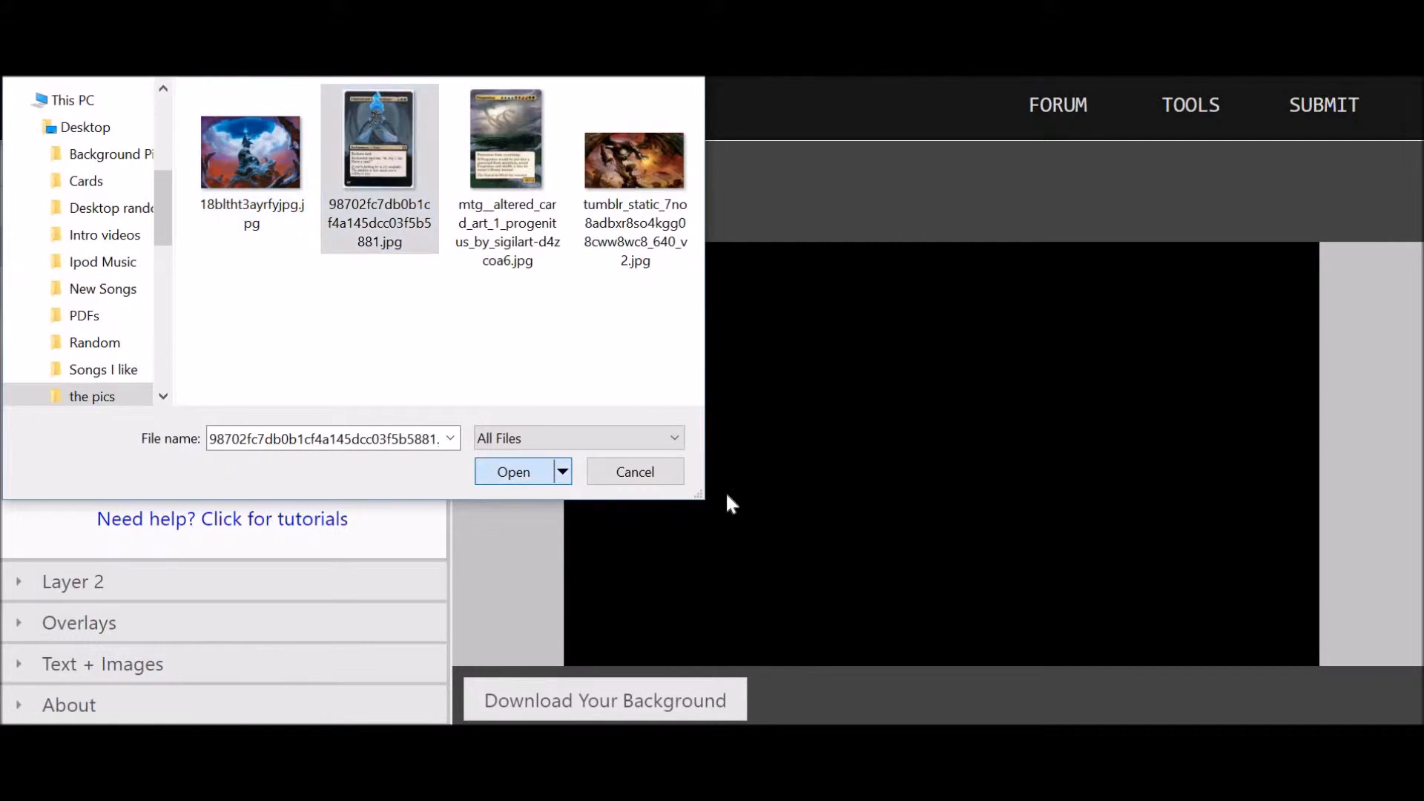
- Replace the Layer 1 background image with 18bltht3ayrfyjpg.jpg from the pics folder
click(386, 384)
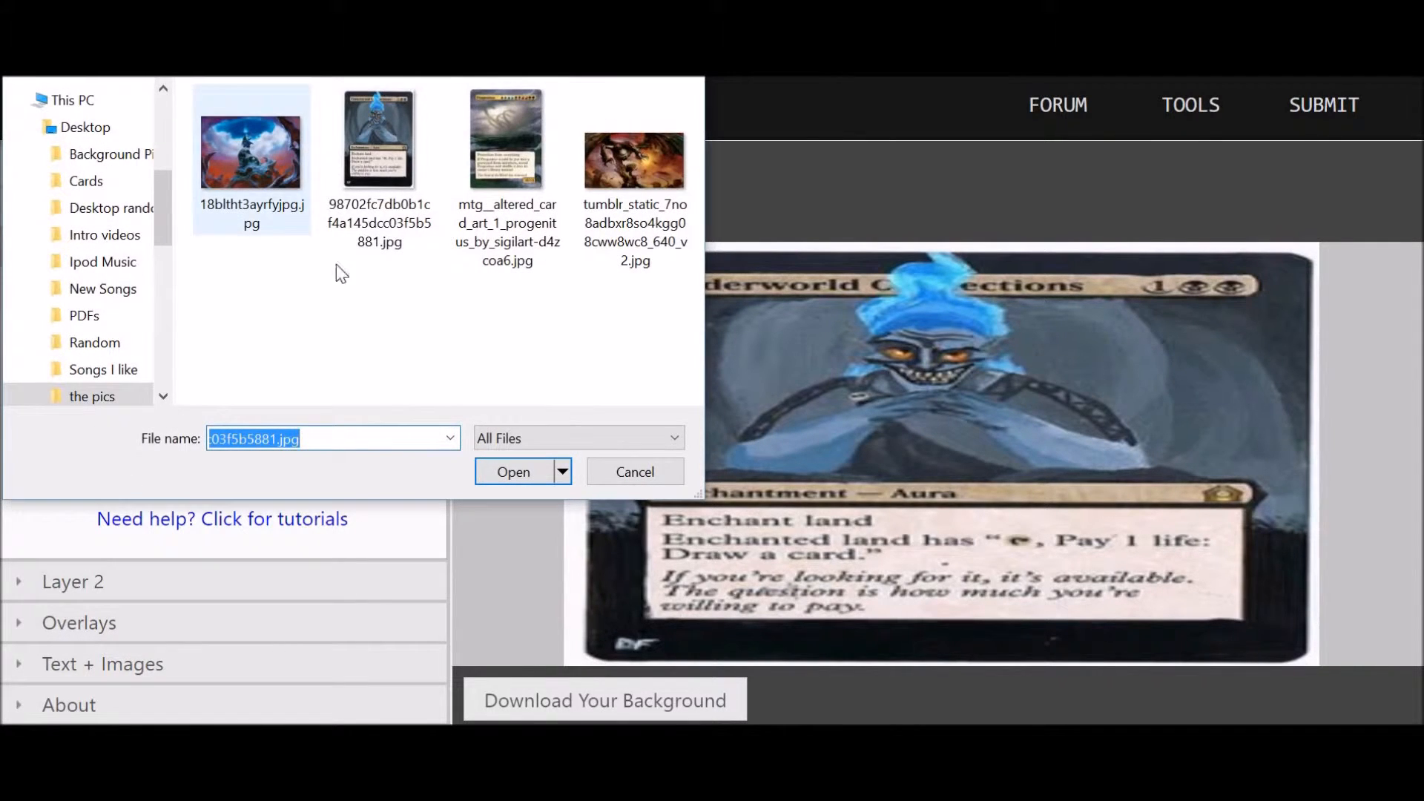
click(251, 184)
click(518, 468)
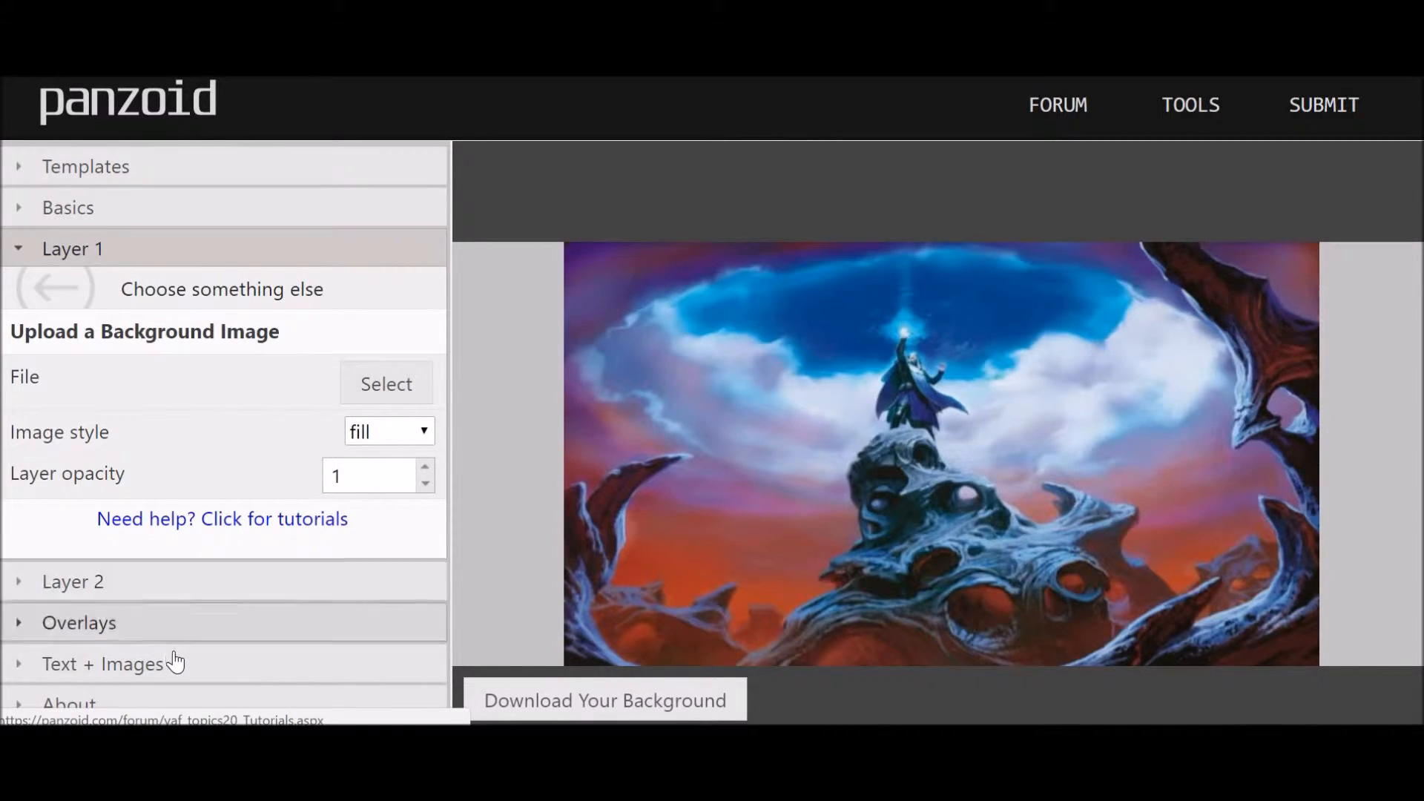
- Move the placeholder "panzoid" text slightly up on the canvas and delete its sprite
click(138, 668)
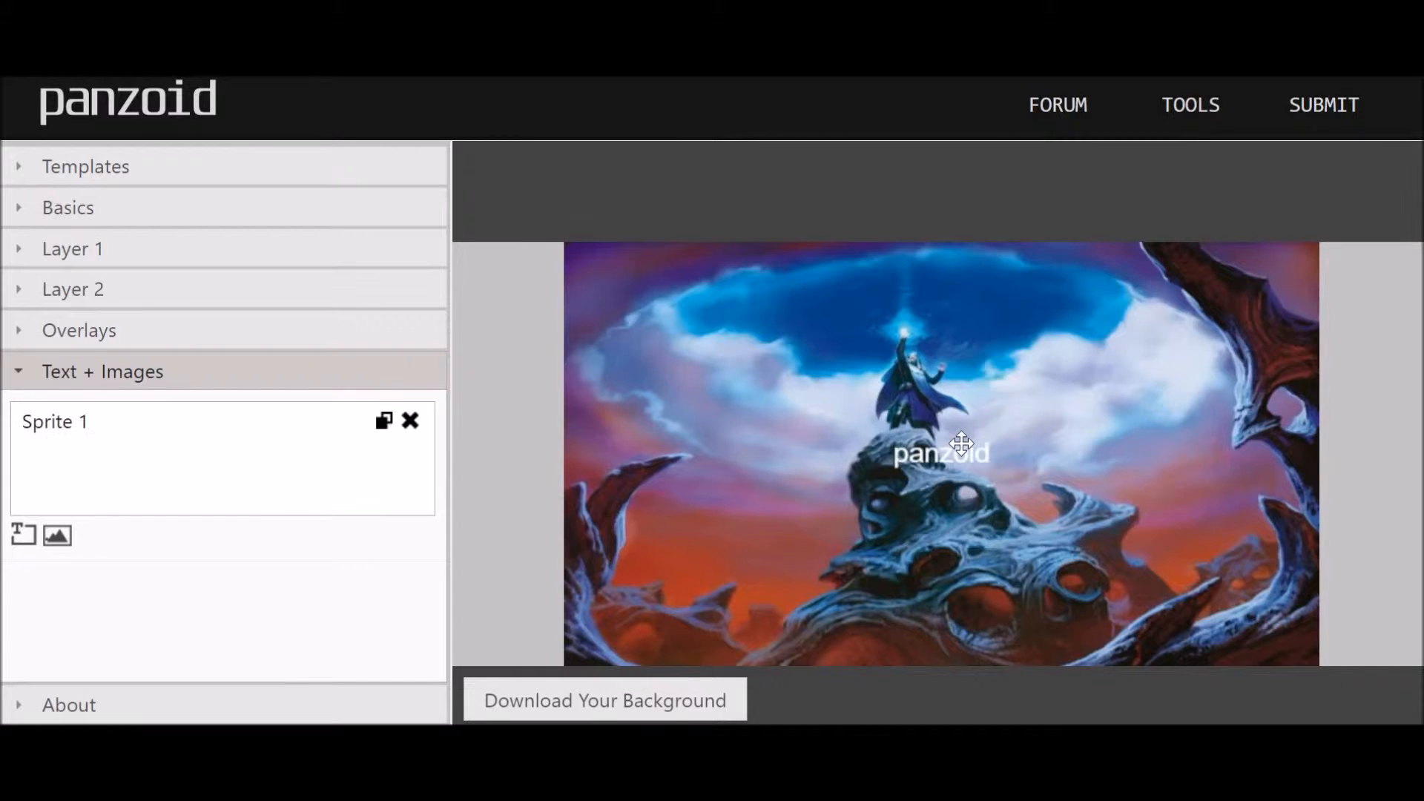
drag(965, 453, 907, 375)
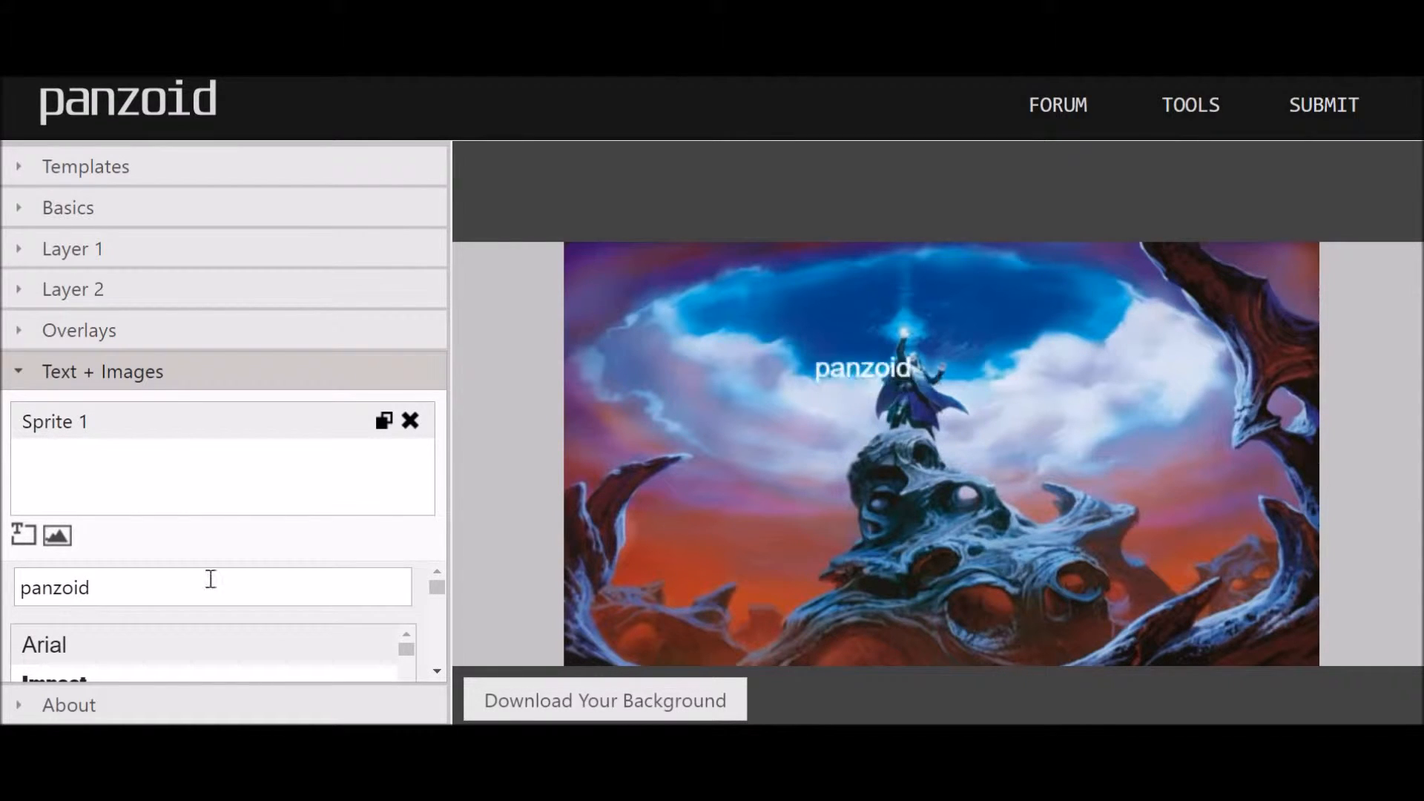
click(410, 422)
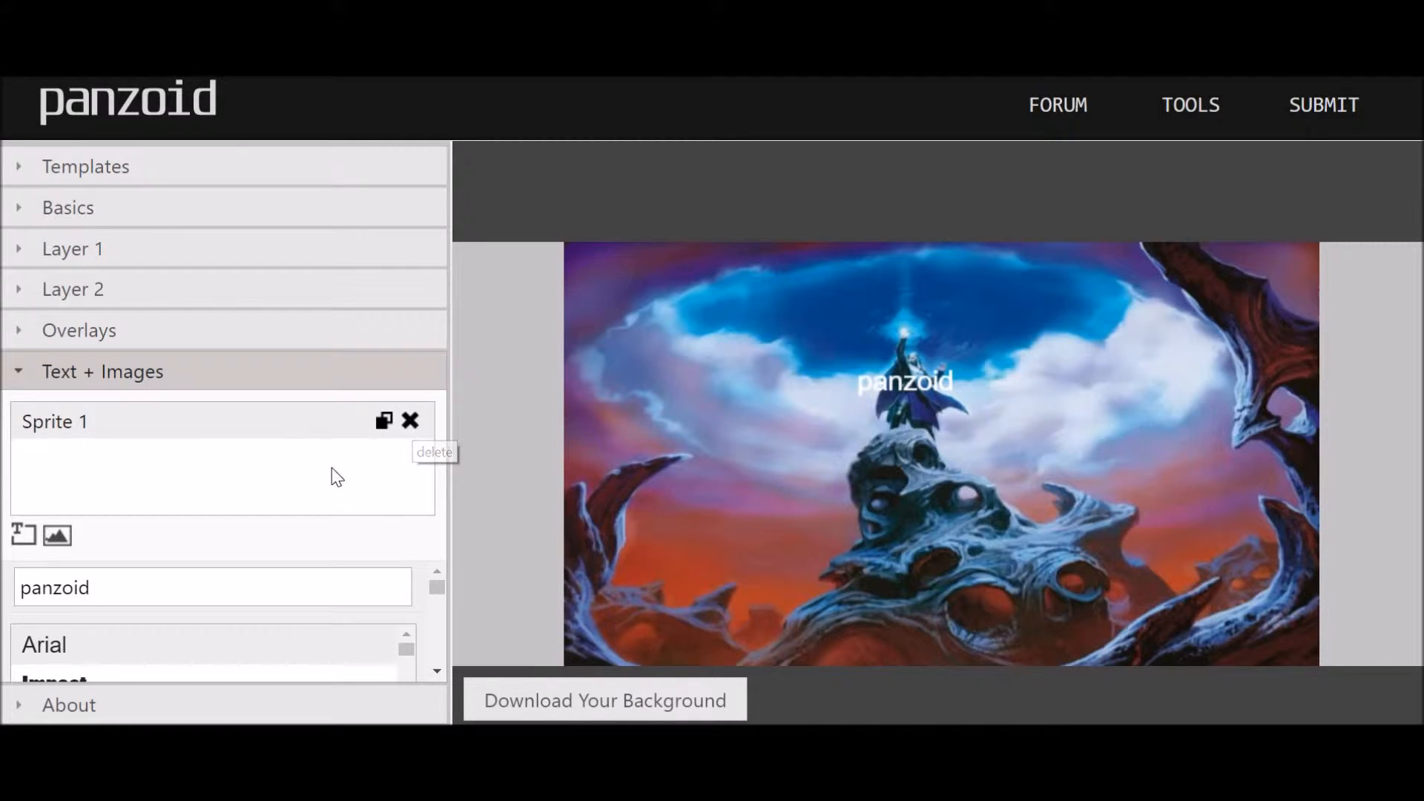
- Add an image sprite and load the card picture 98702fc7db0b1cf4a145dcc03f5b5881.jpg into it
click(58, 538)
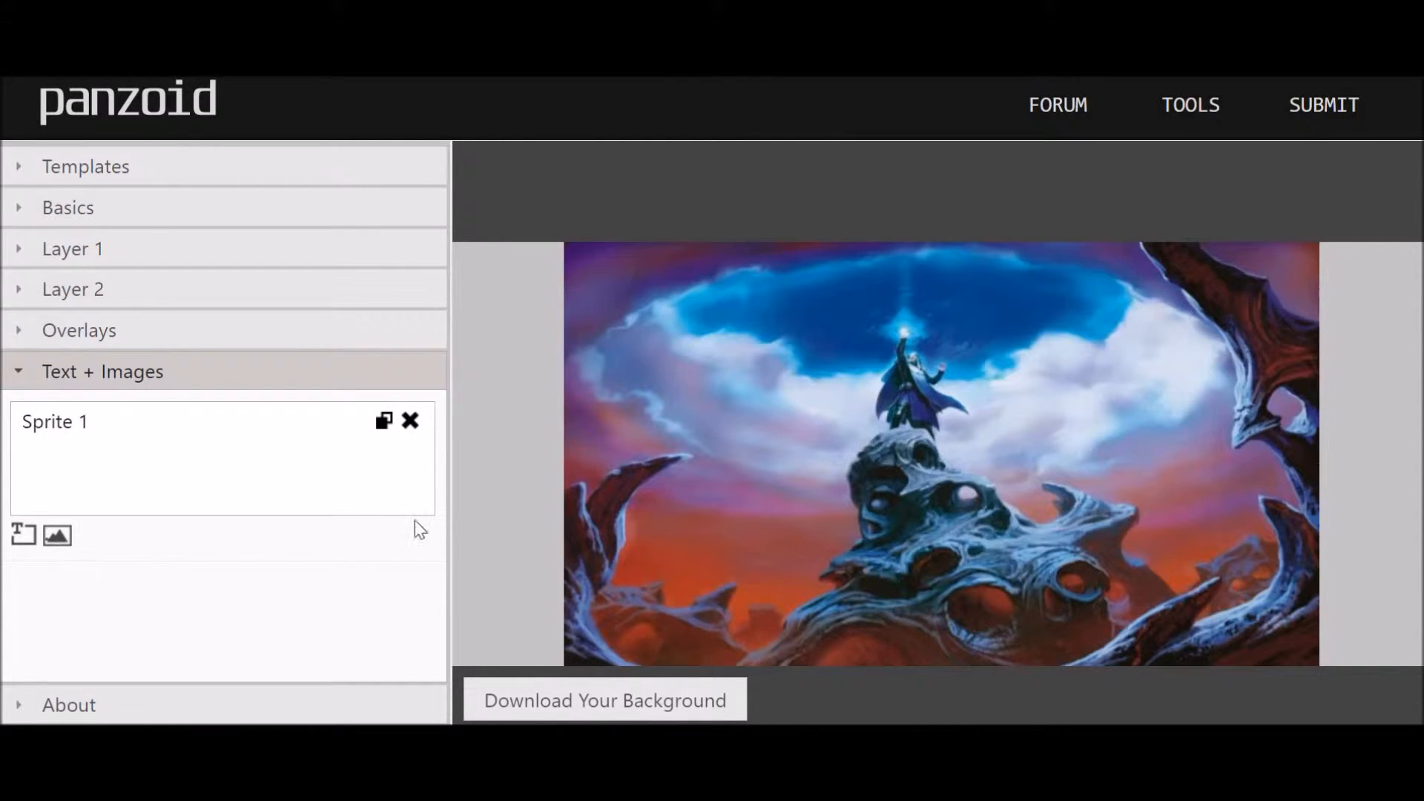
click(59, 429)
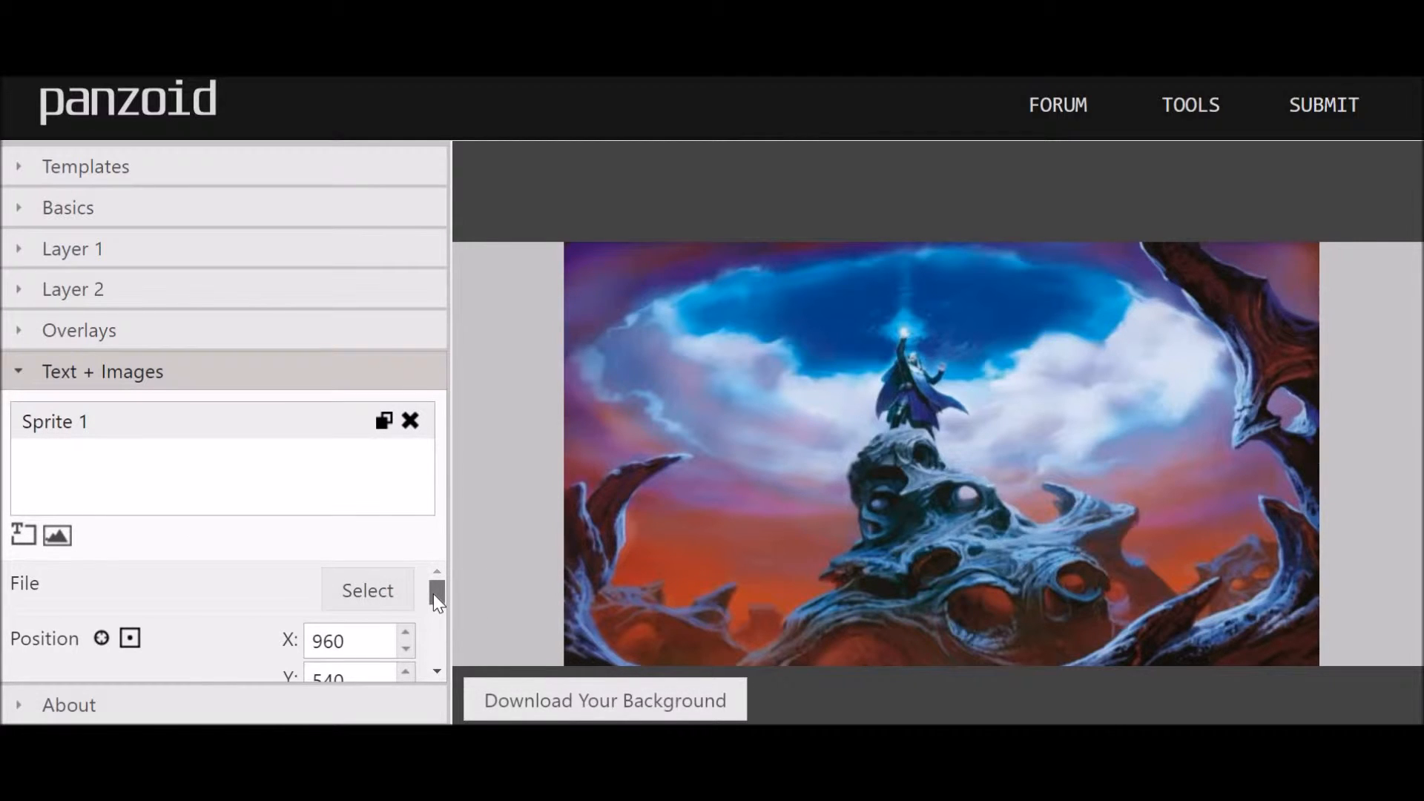
scroll(433, 594, down, 1)
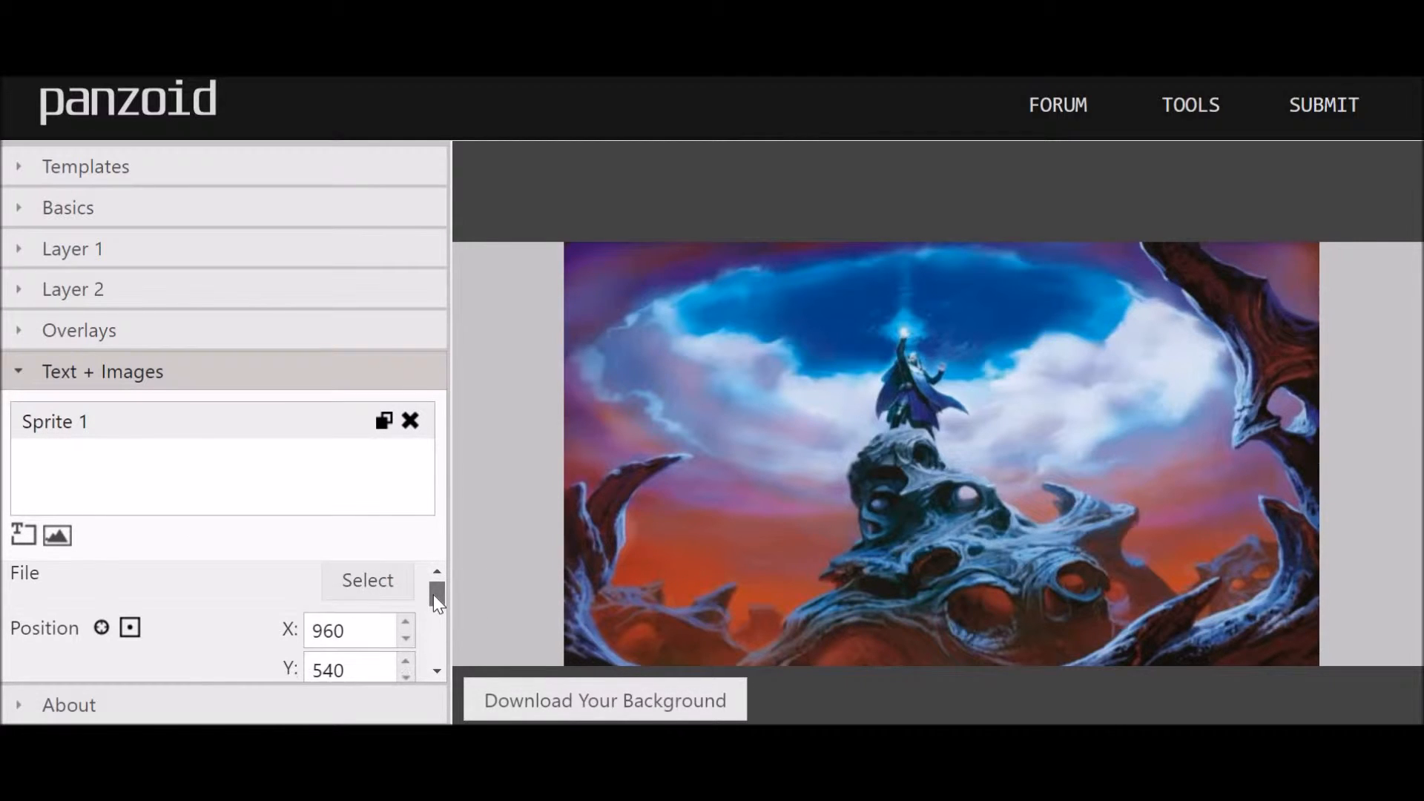
click(347, 586)
click(364, 159)
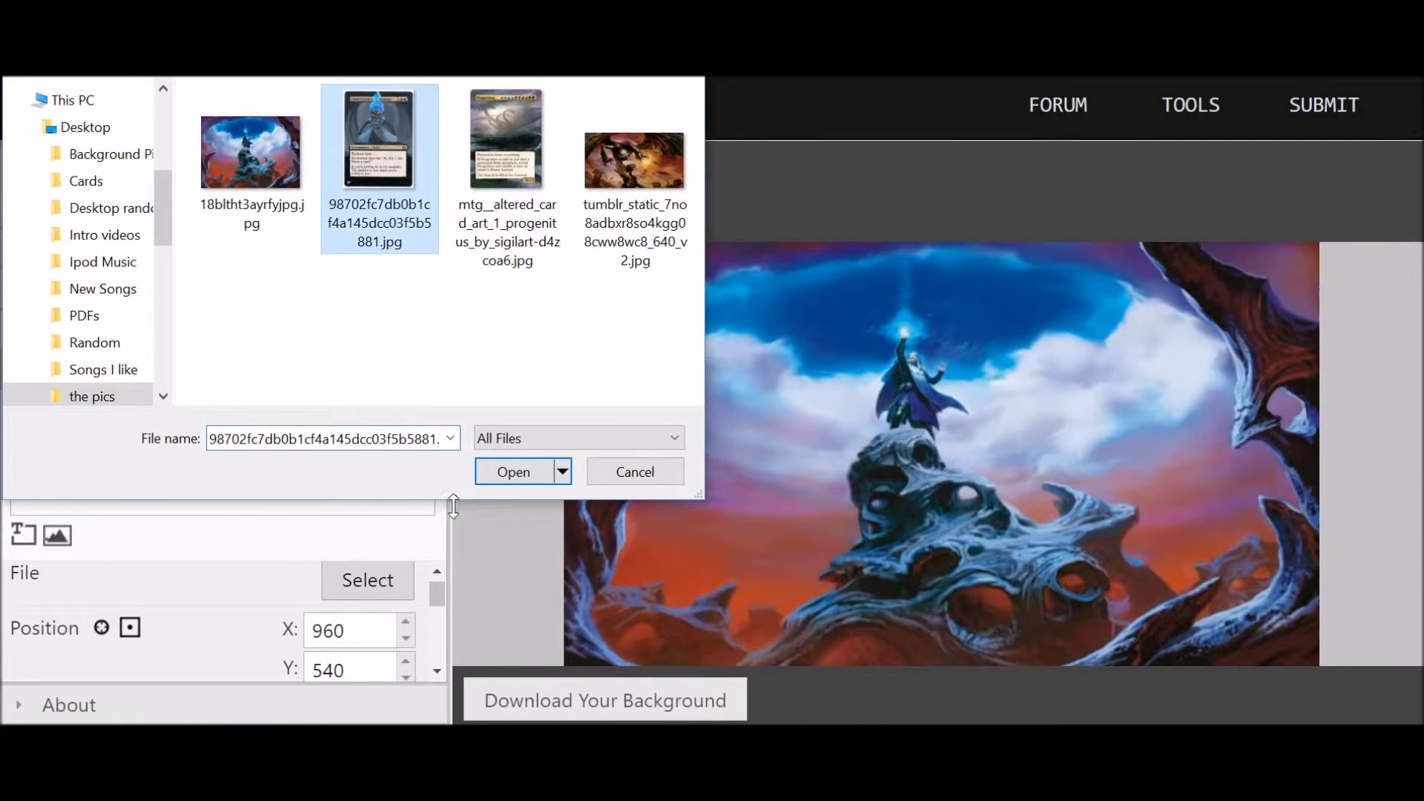
click(500, 473)
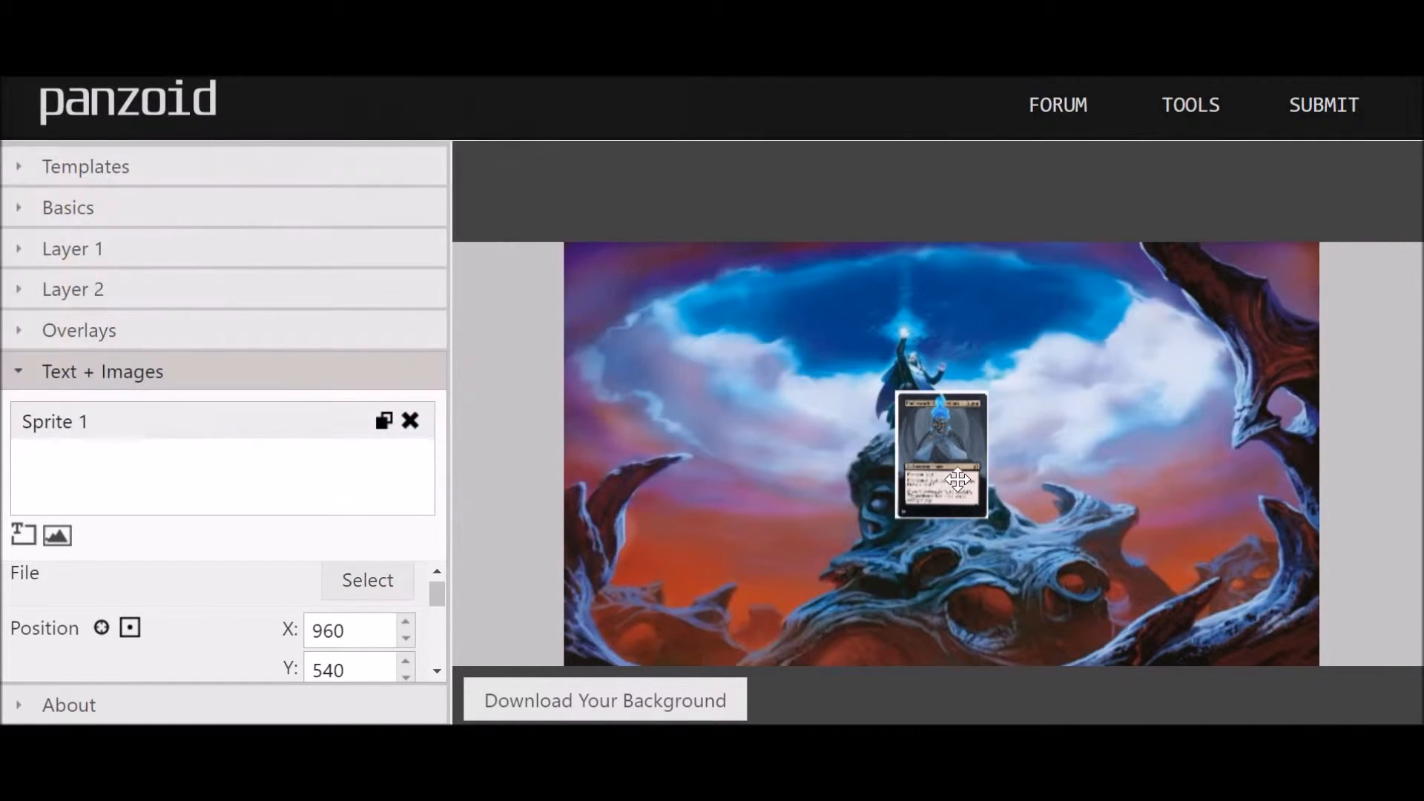
- Move the card image to the left part of the thumbnail, at about mid-height beside the skull-shaped rock
drag(782, 499, 750, 507)
mouse_move(785, 491)
mouse_down()
mouse_move(815, 475)
mouse_move(772, 483)
mouse_up()
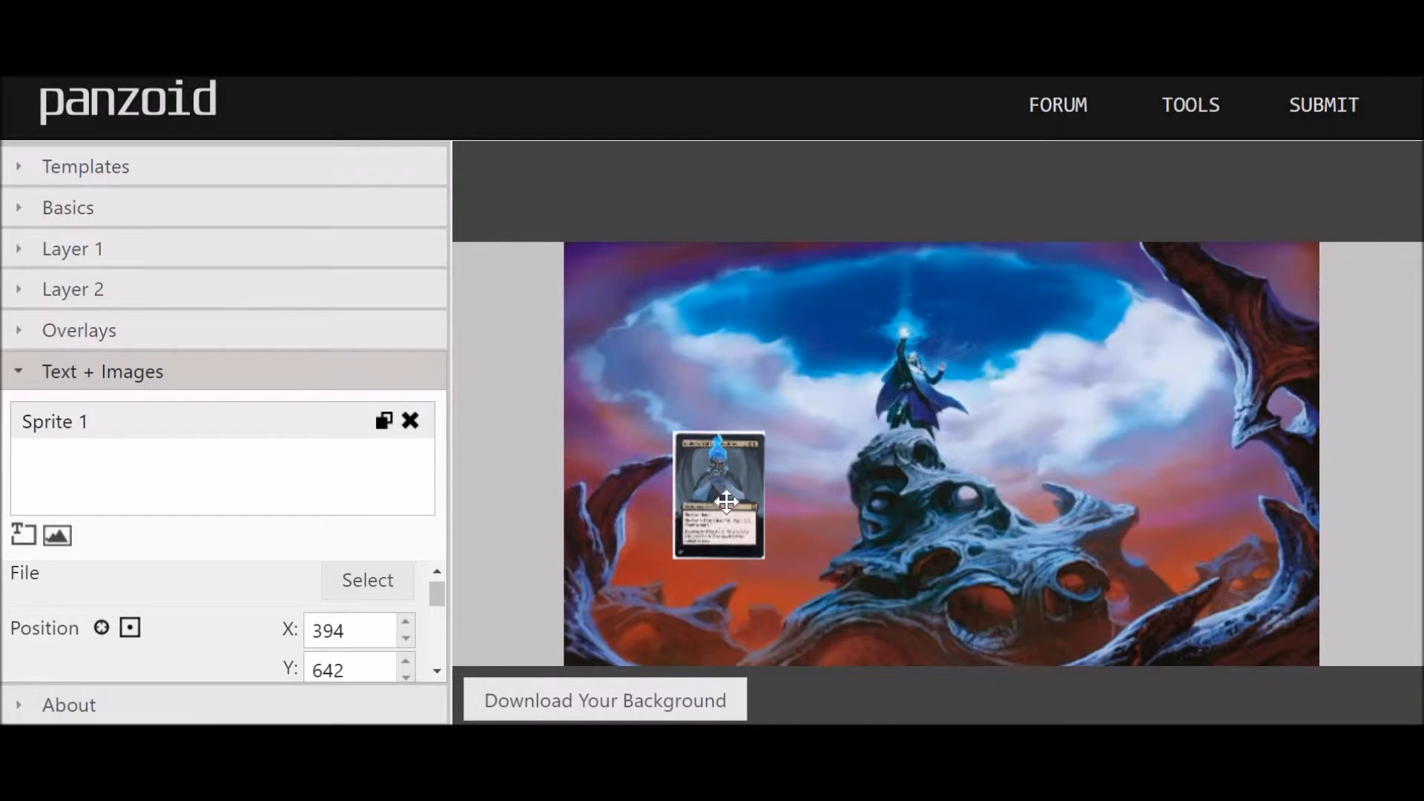
drag(744, 438, 751, 385)
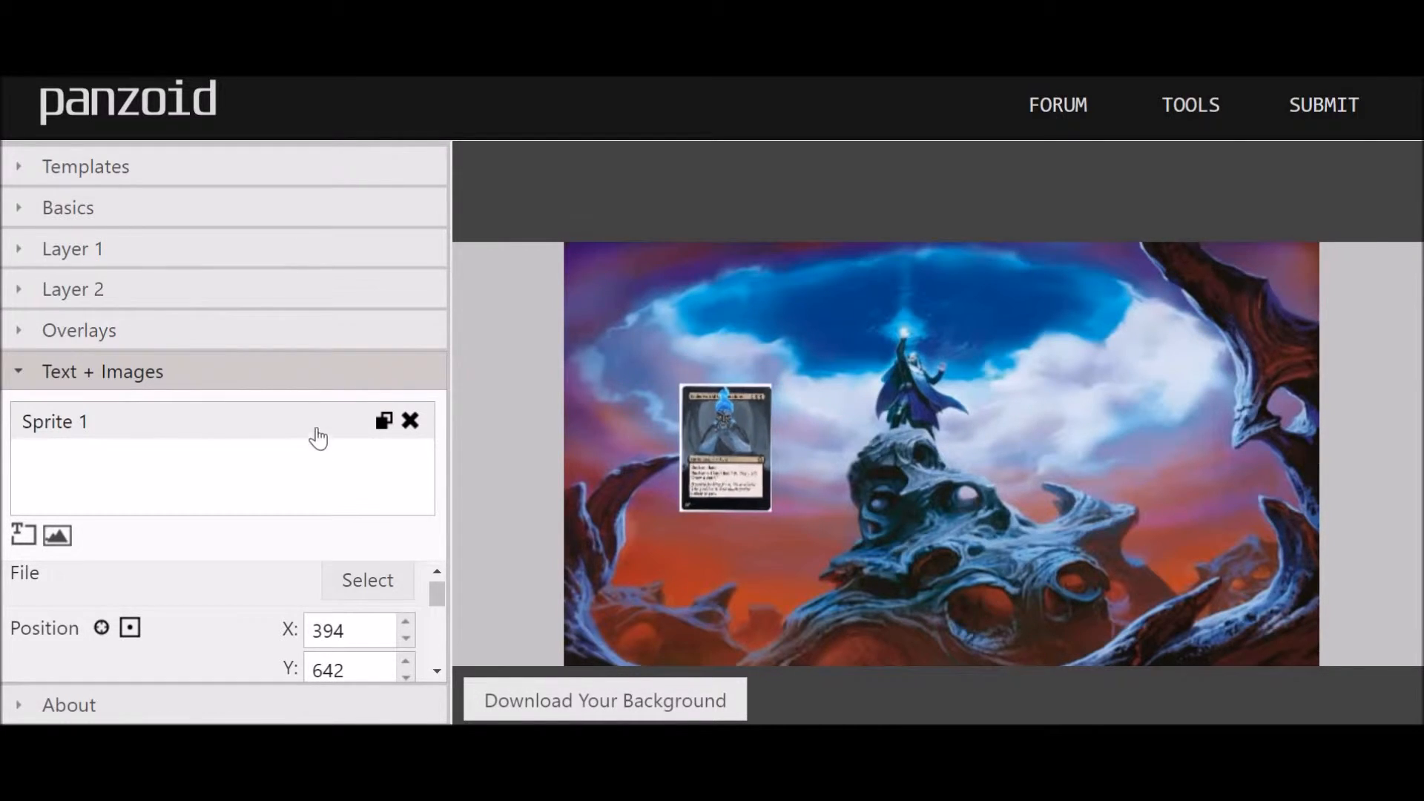
- Delete the current card sprite and load the Progenitus card picture from the pics folder into a new image sprite
click(367, 437)
click(410, 421)
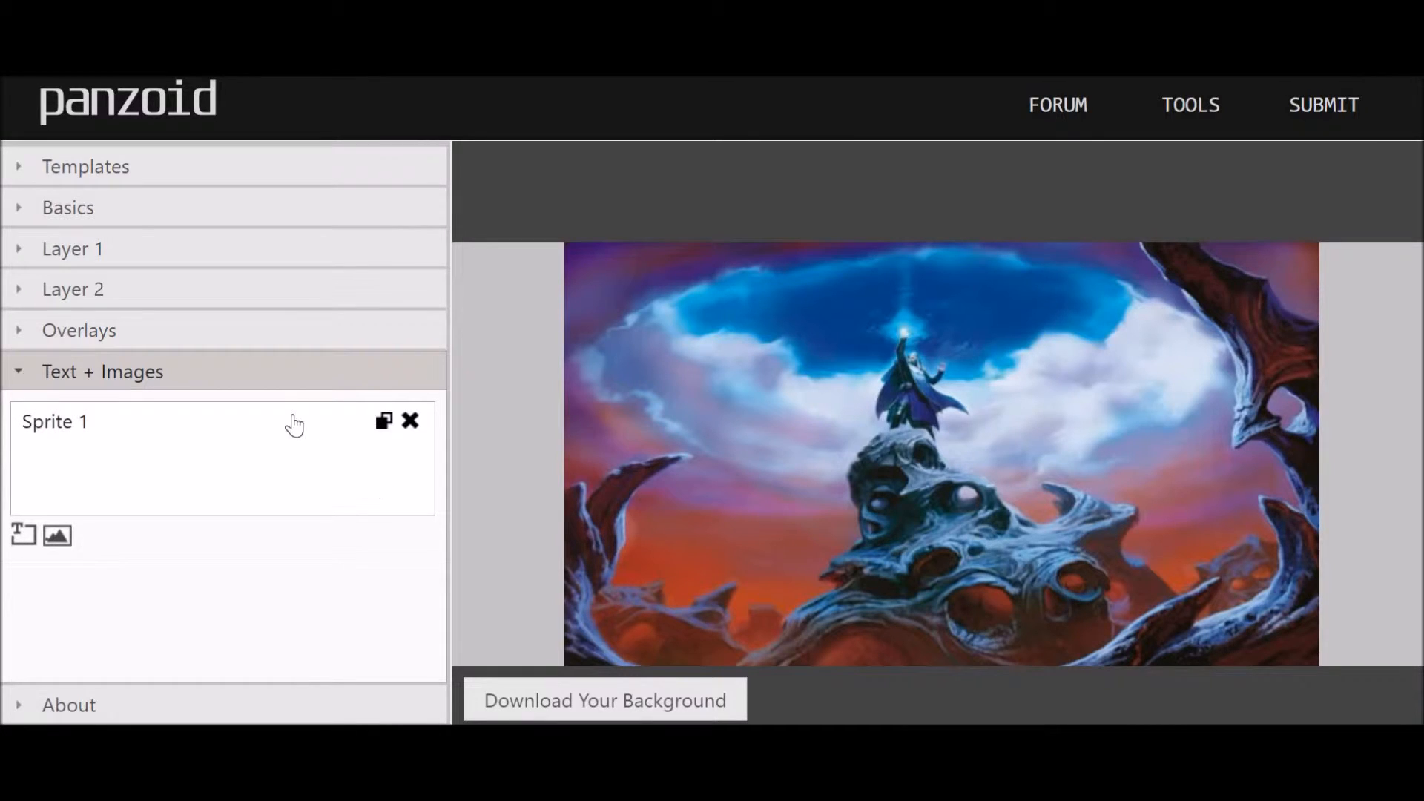
click(292, 420)
click(375, 590)
click(492, 186)
click(490, 475)
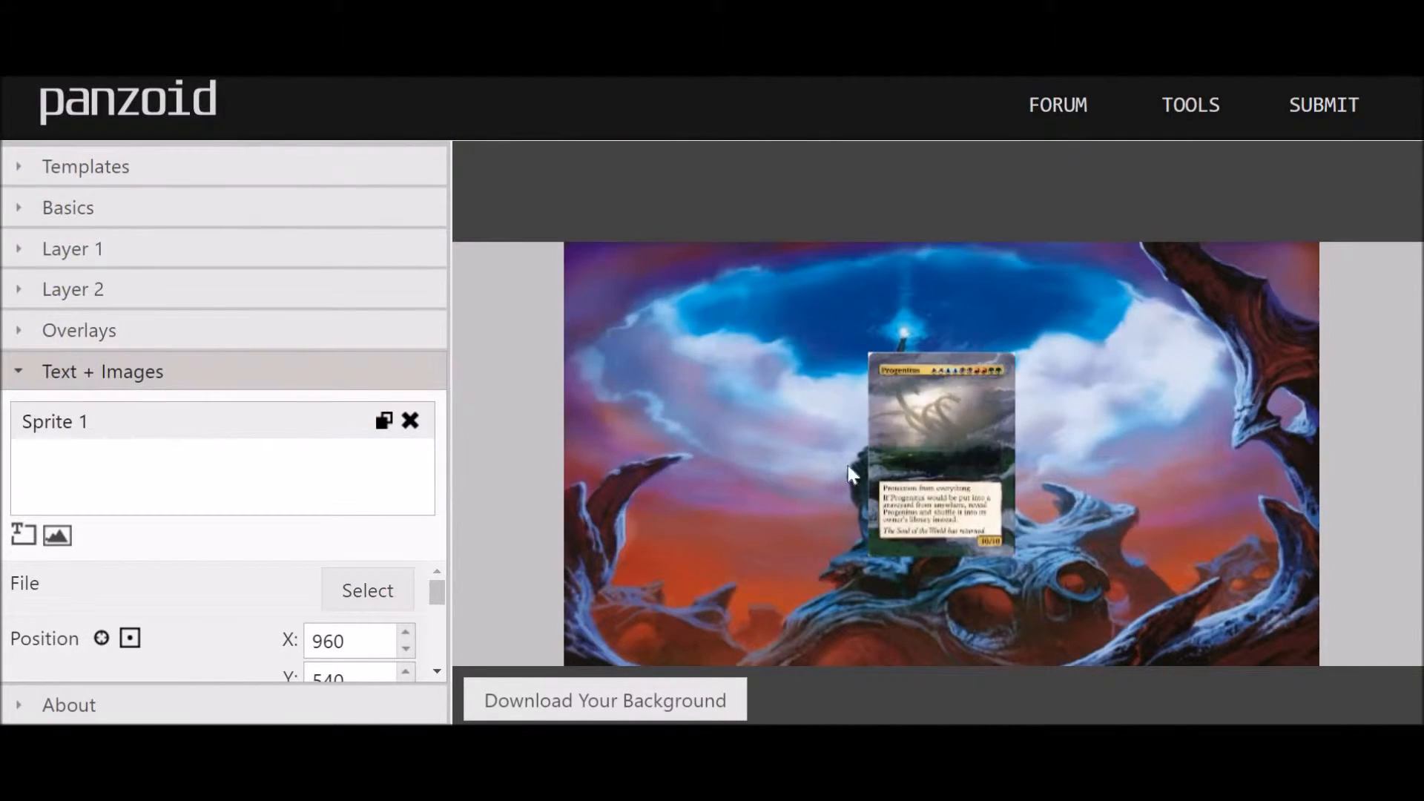
- Scale the Progenitus card to 2 in X and Y and move it to about the middle of the thumbnail
drag(851, 472, 723, 481)
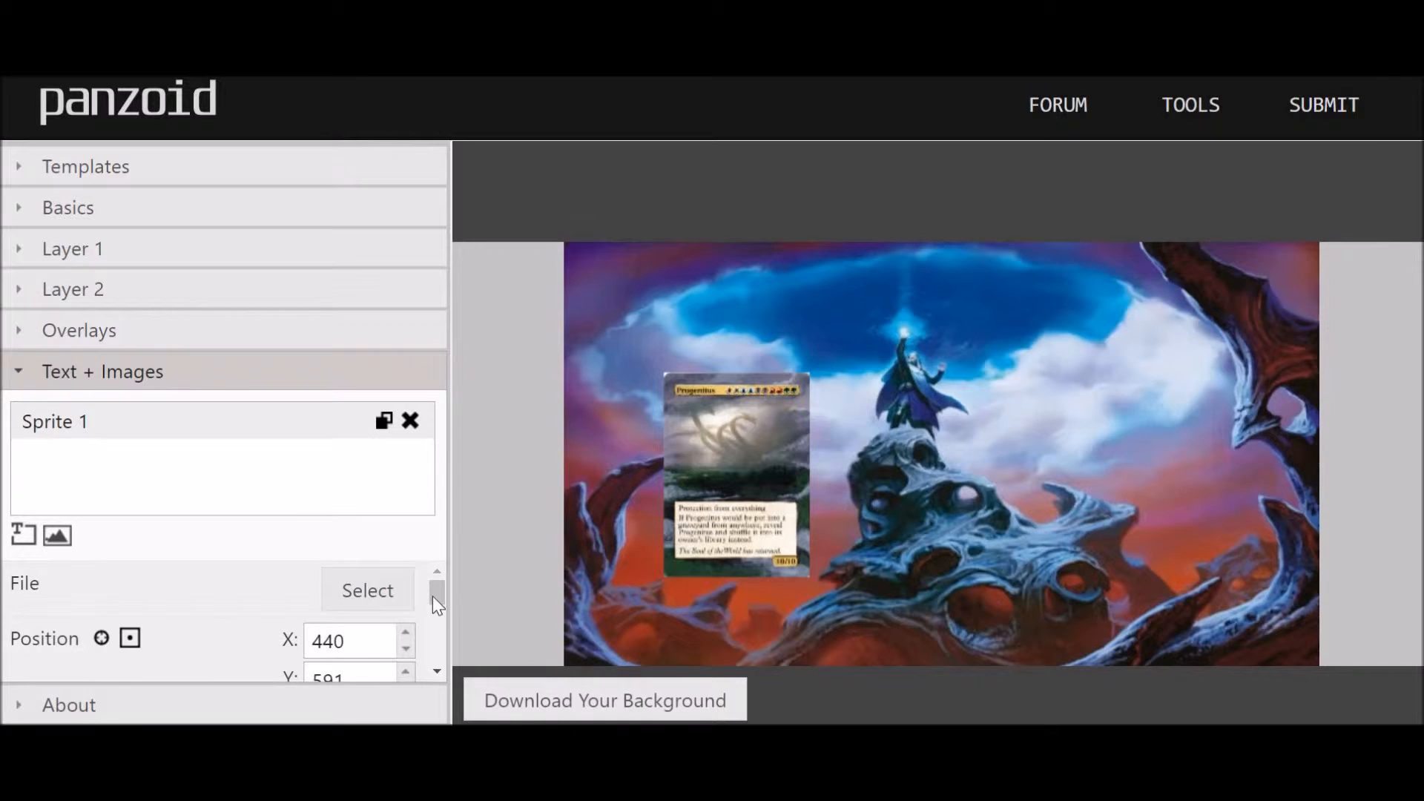
drag(439, 597, 438, 633)
click(407, 574)
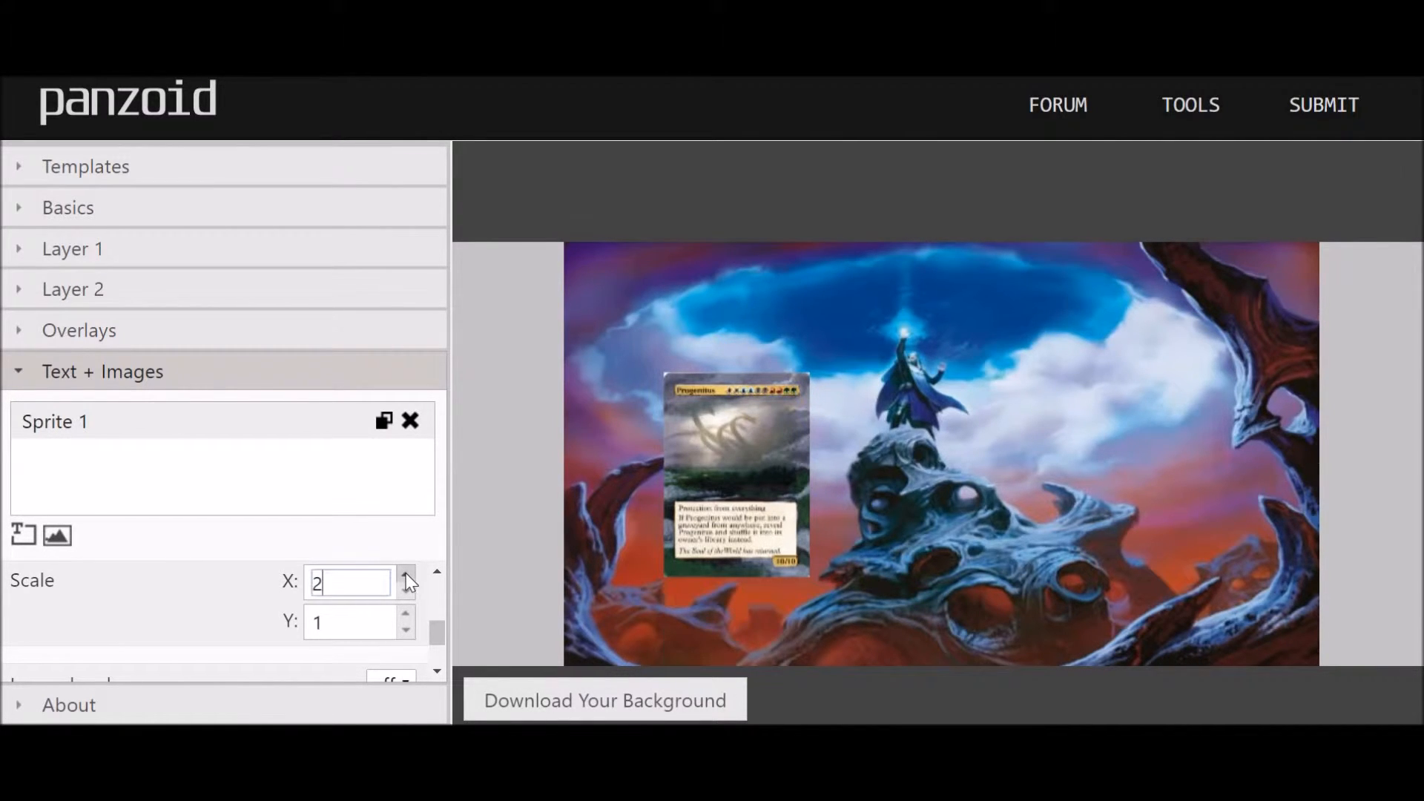
click(405, 613)
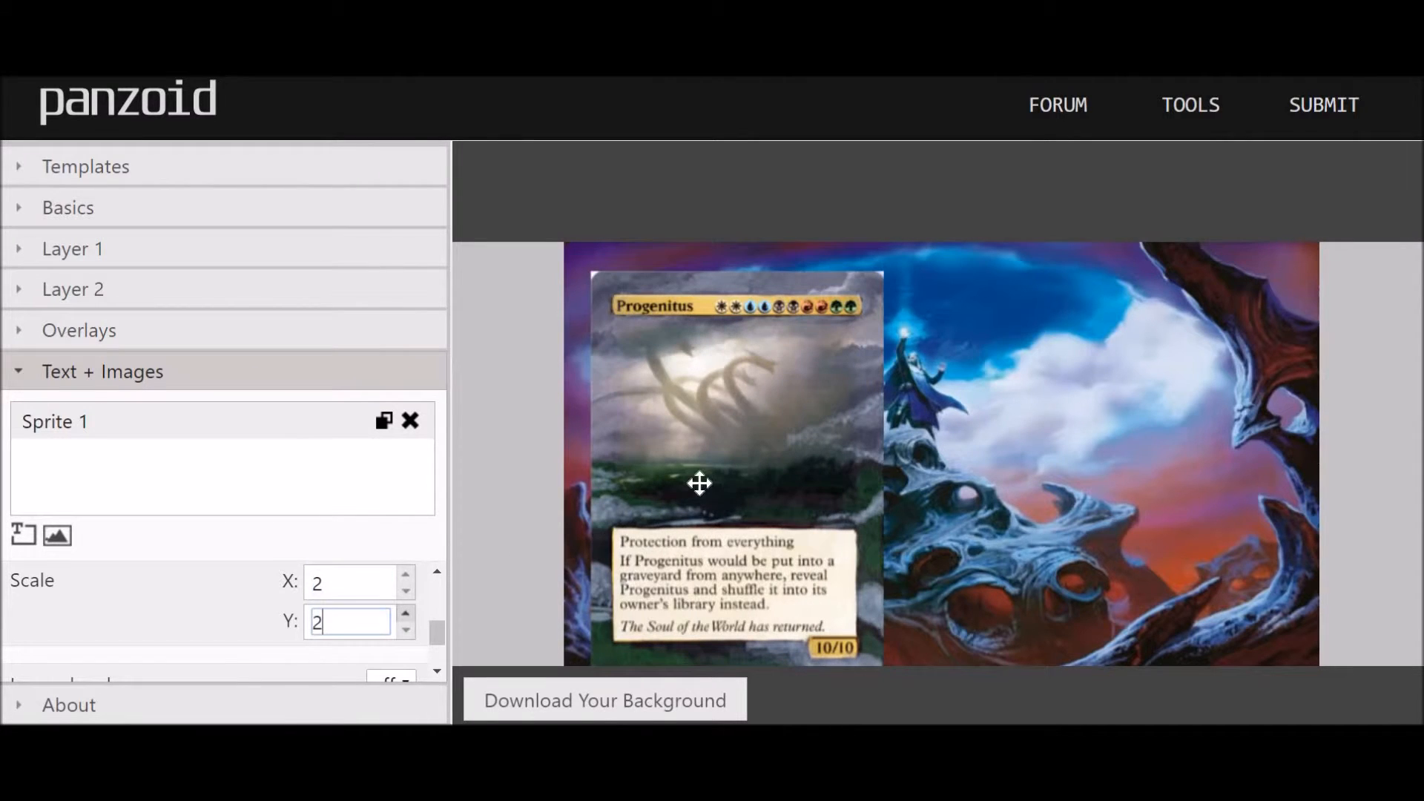
mouse_move(794, 481)
mouse_down()
mouse_move(770, 470)
mouse_move(779, 479)
mouse_up()
drag(937, 466, 951, 480)
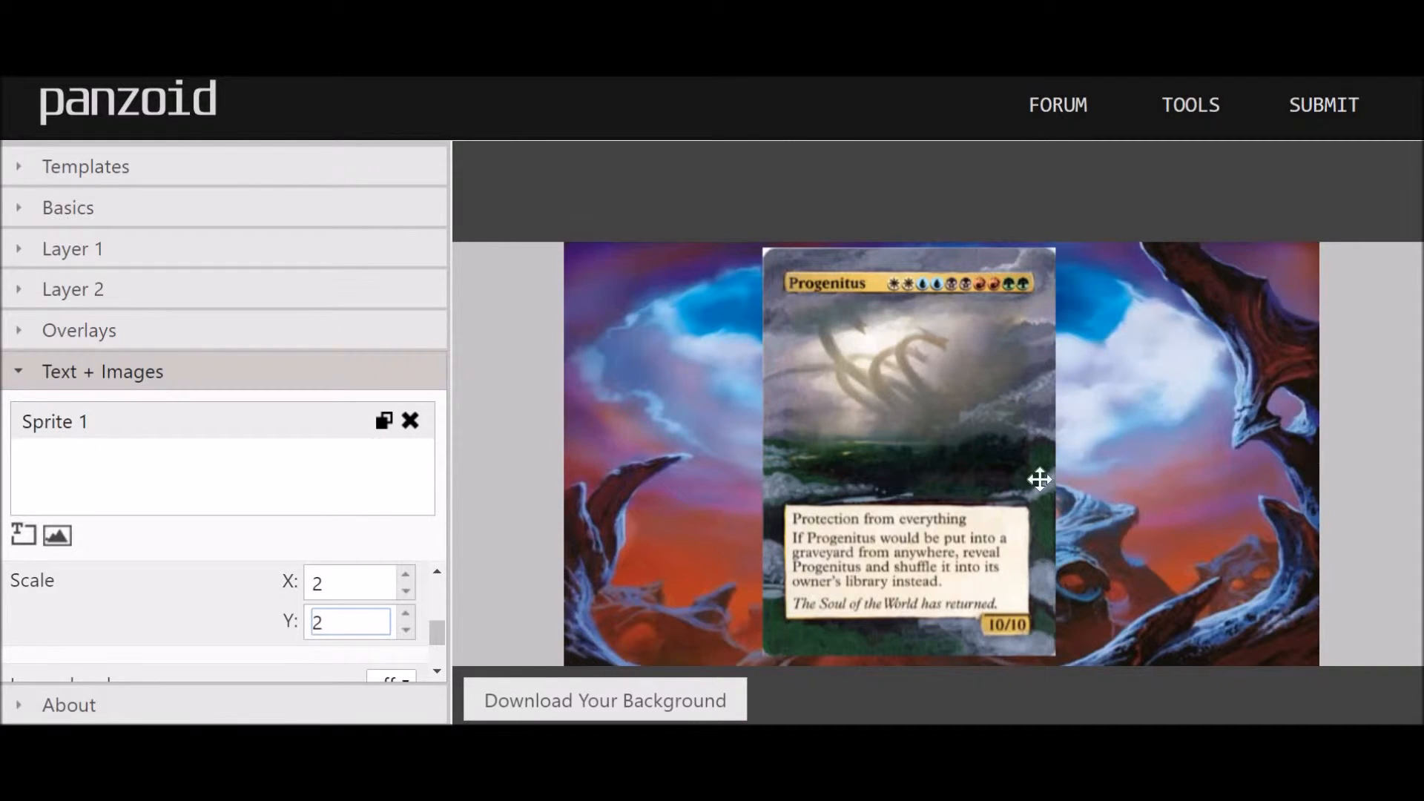
- Replace the Progenitus sprite with a new image sprite showing 636151547226135541.png from the desktop folder Thumbnail creating (1)
click(409, 421)
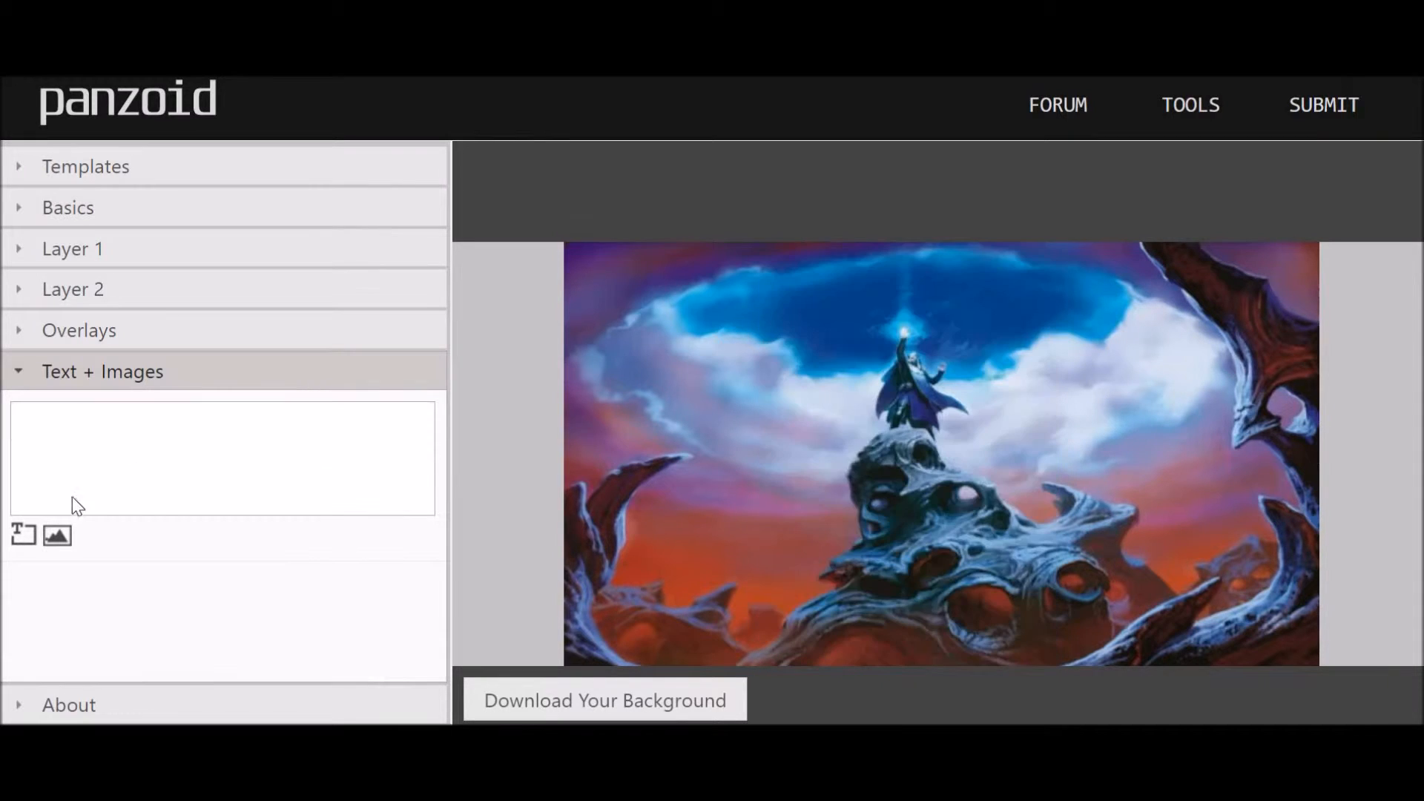
click(57, 535)
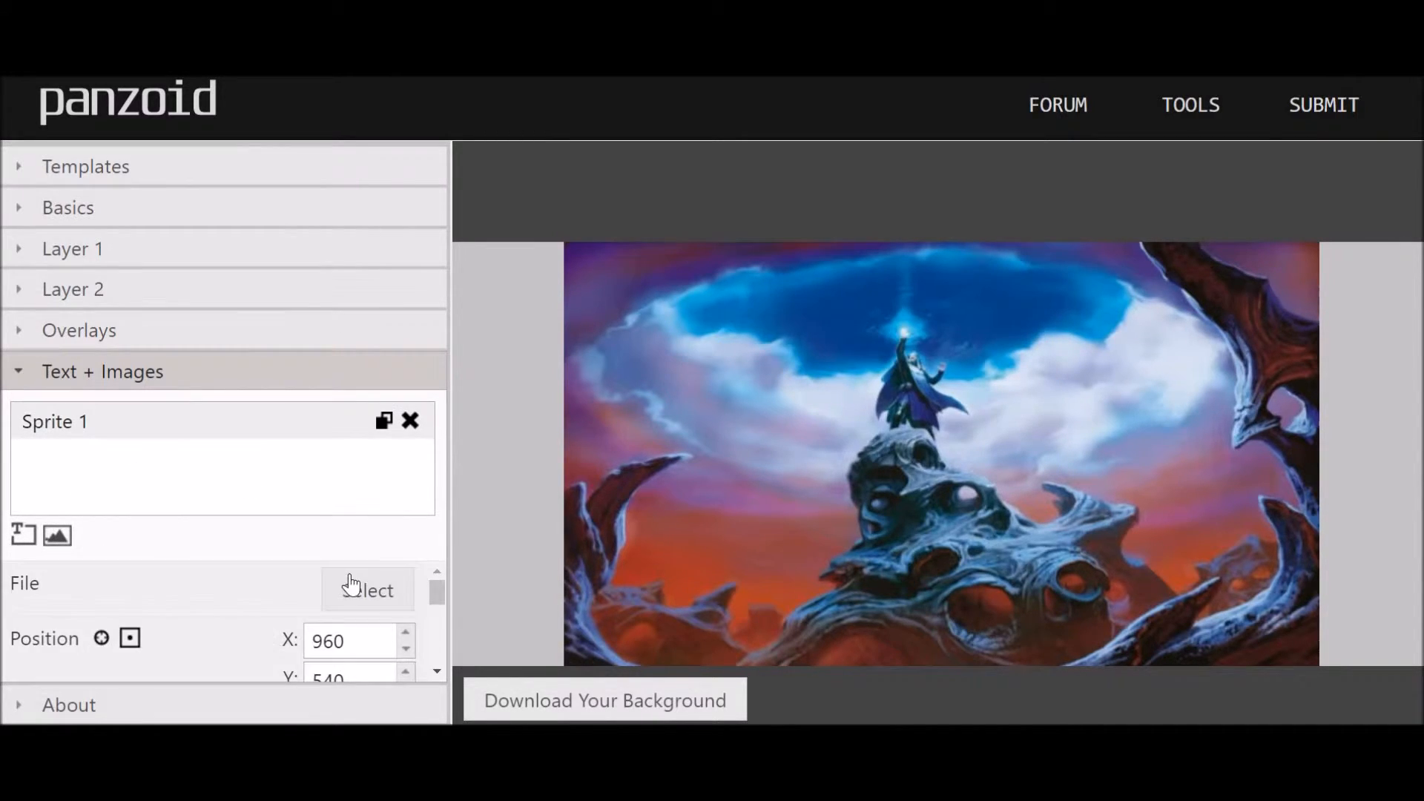
click(359, 585)
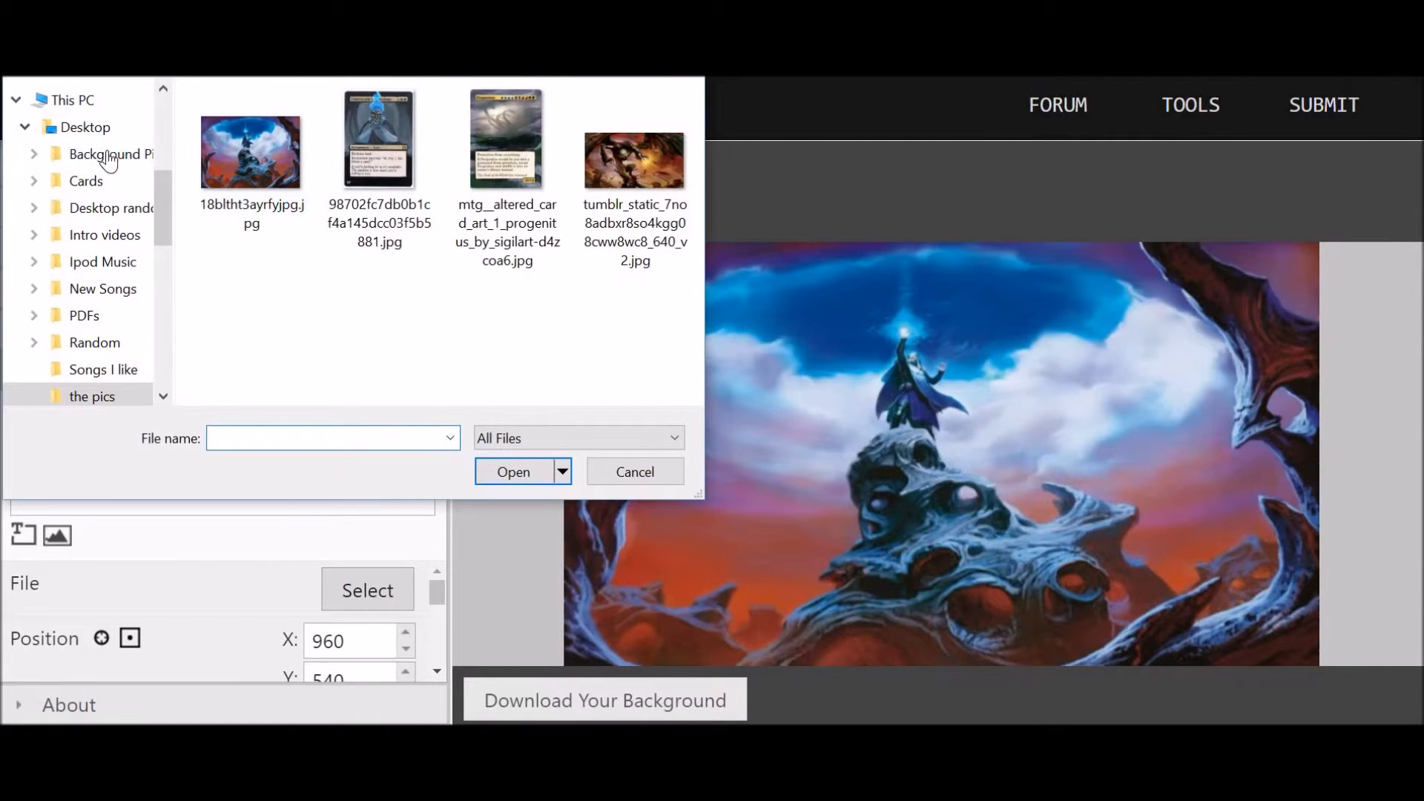
click(87, 128)
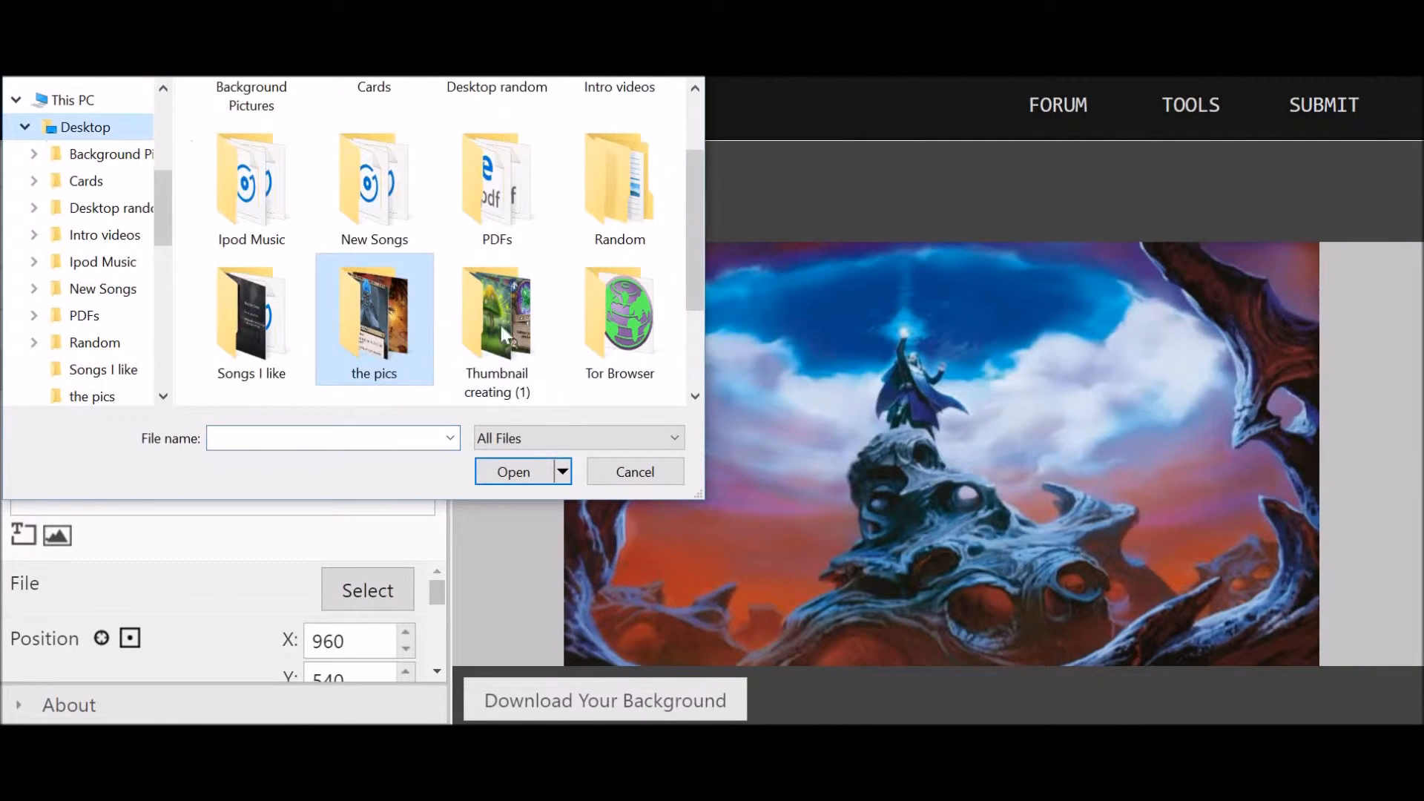
double_click(540, 333)
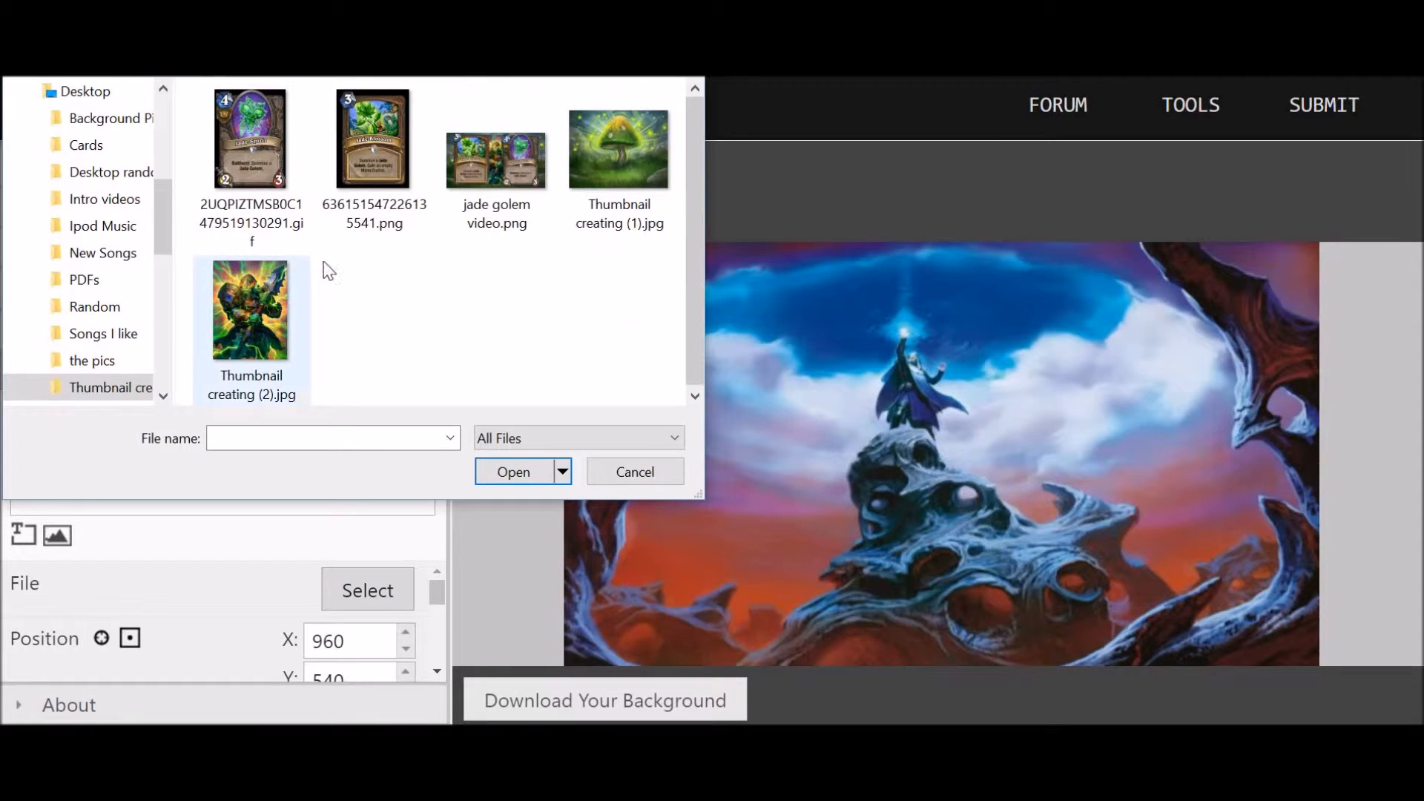
click(371, 146)
click(500, 467)
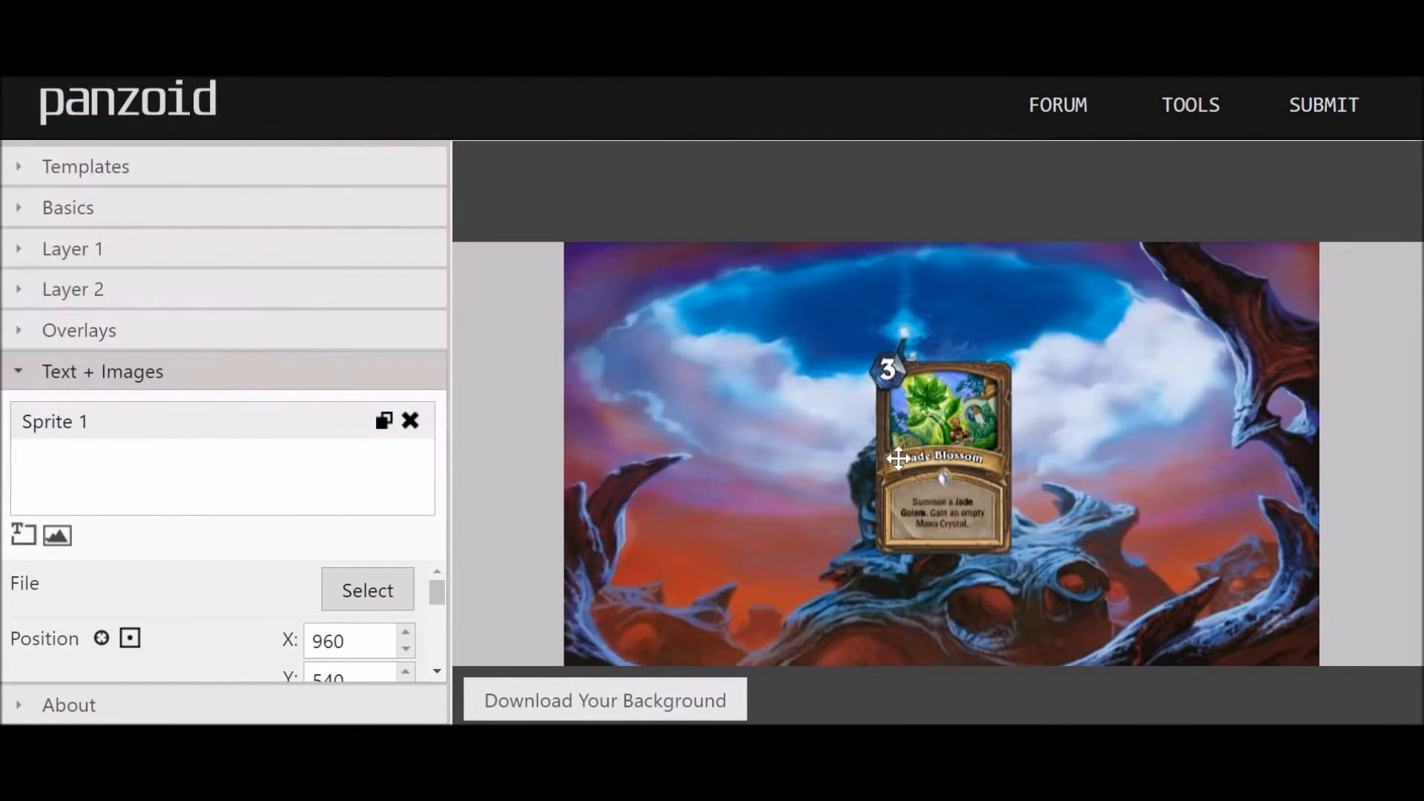
- Scale the Jade Blossom card to 2 in X and Y and place it on the left half of the thumbnail
drag(826, 480, 870, 408)
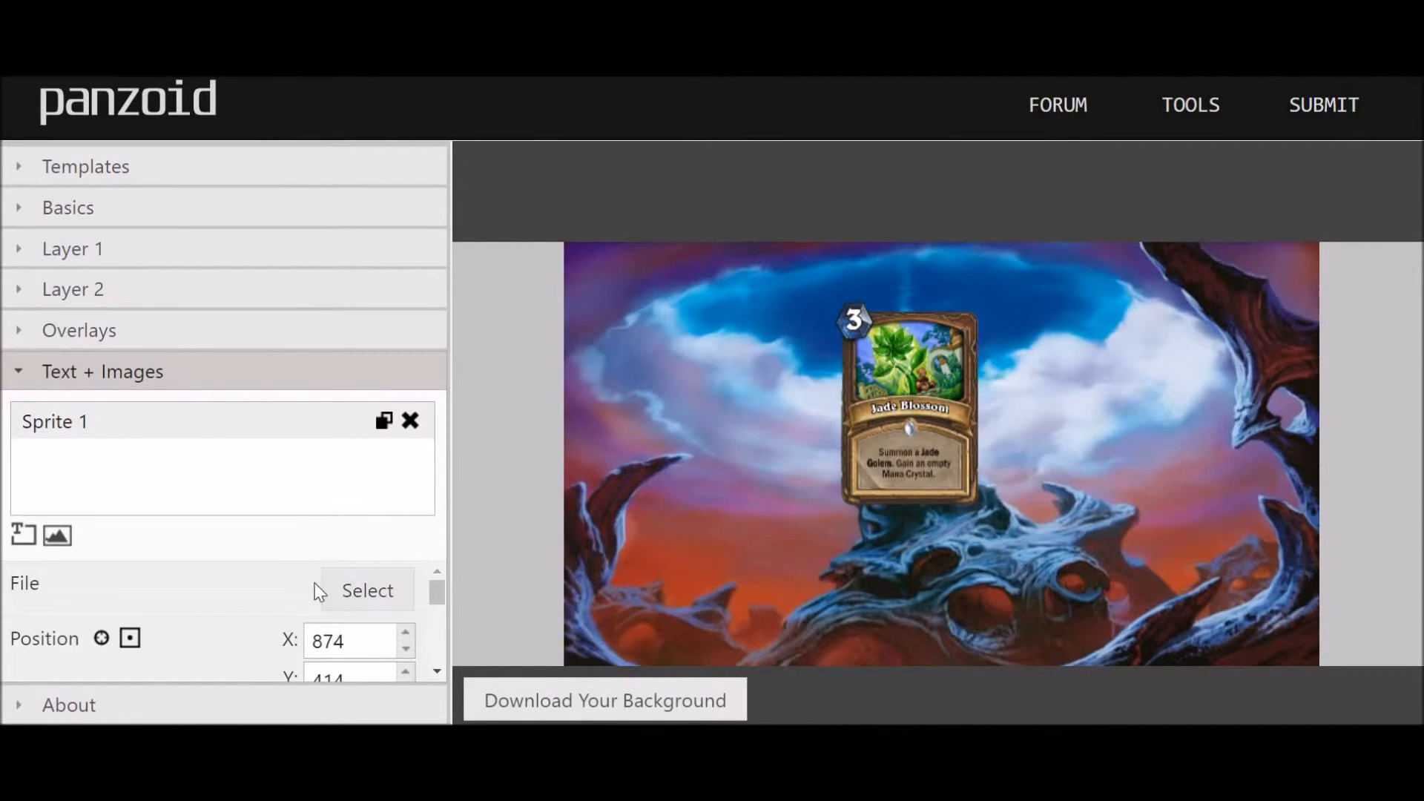
scroll(443, 608, down, 3)
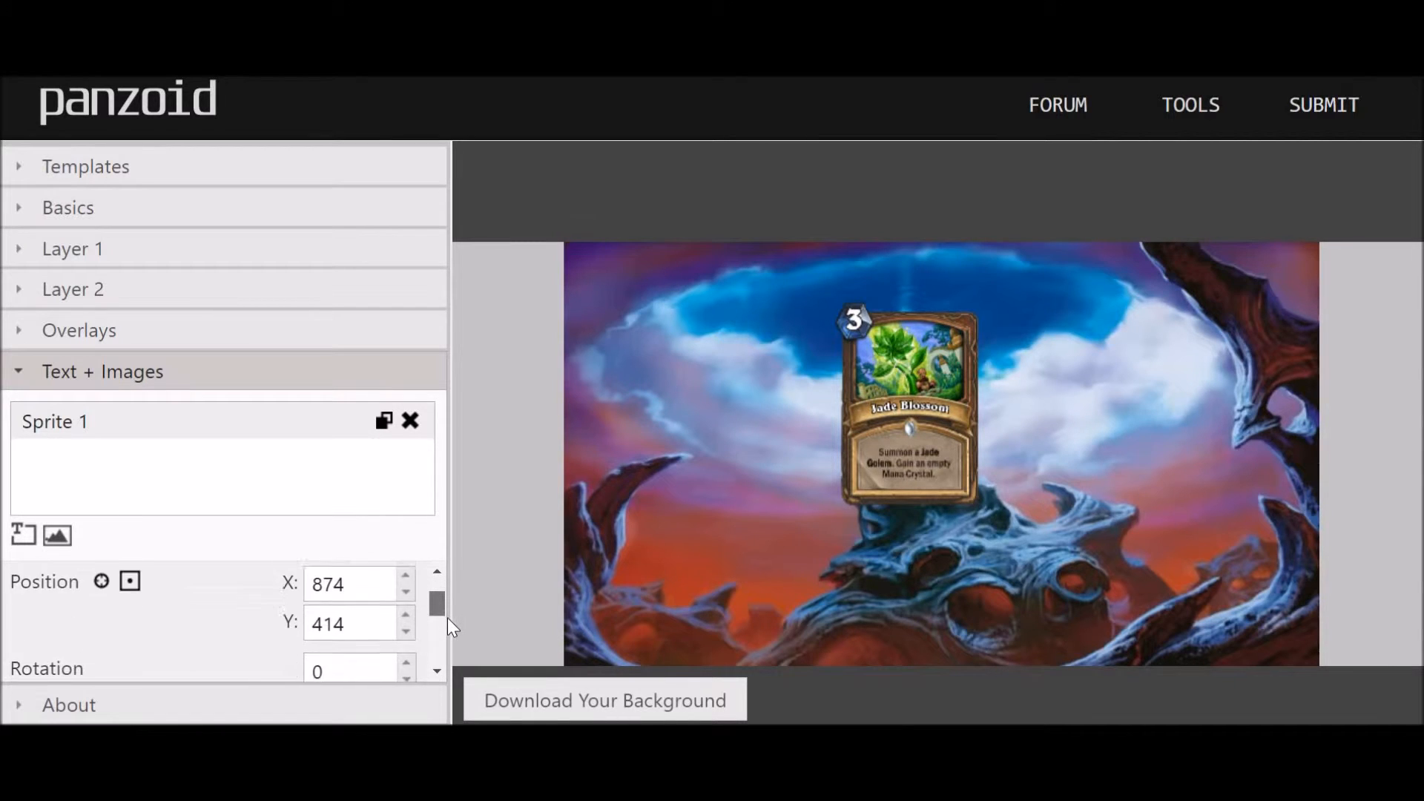
click(405, 637)
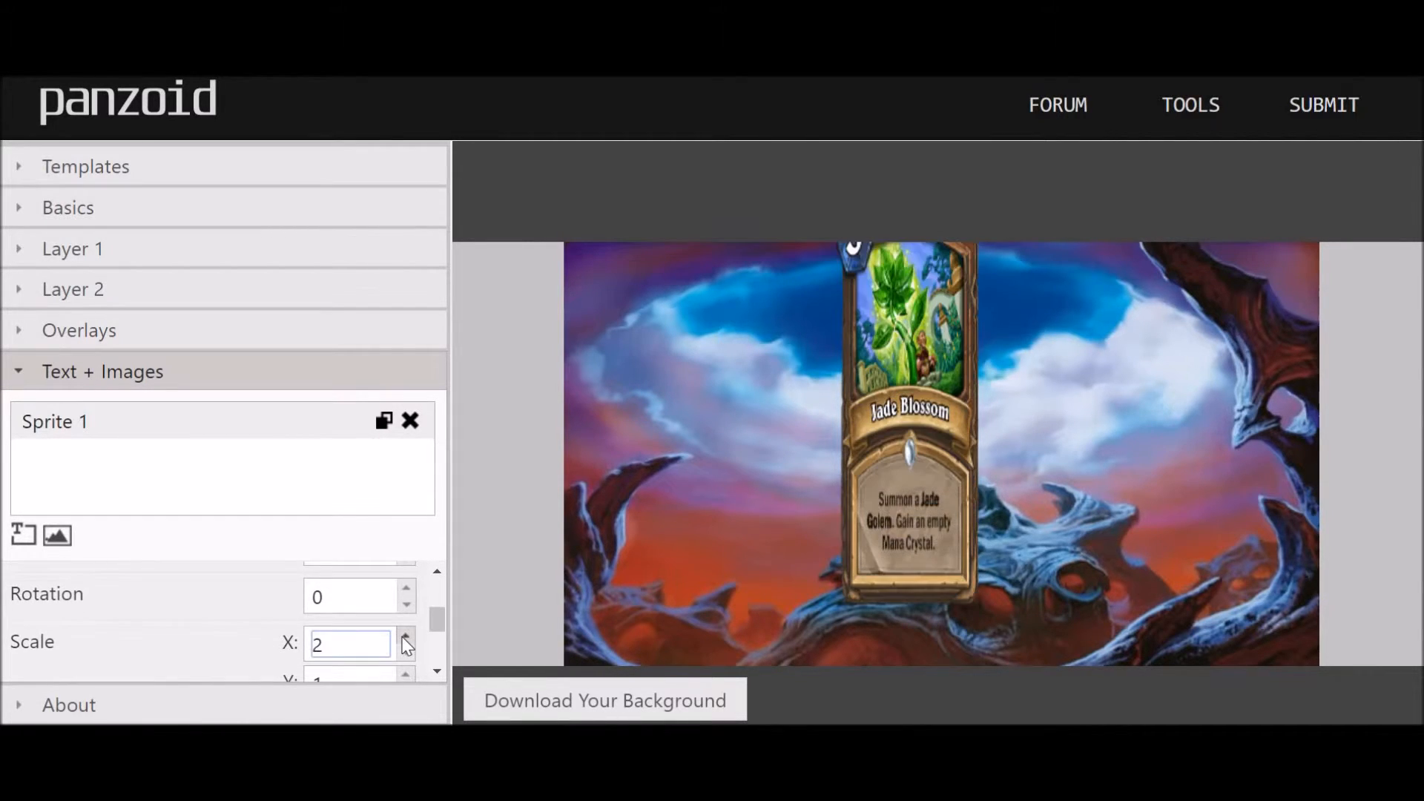
click(406, 670)
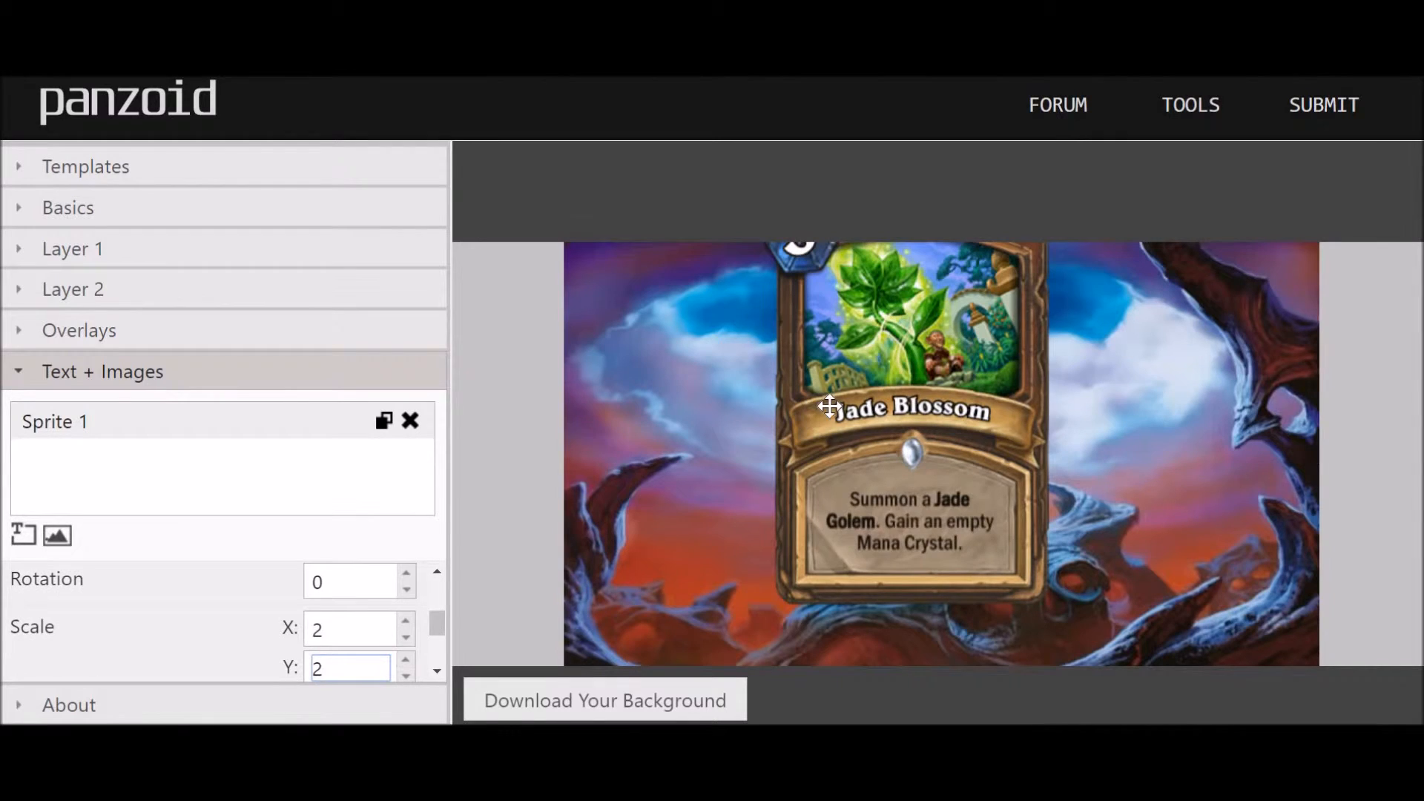
mouse_move(826, 452)
mouse_down()
mouse_move(784, 461)
mouse_move(825, 462)
mouse_up()
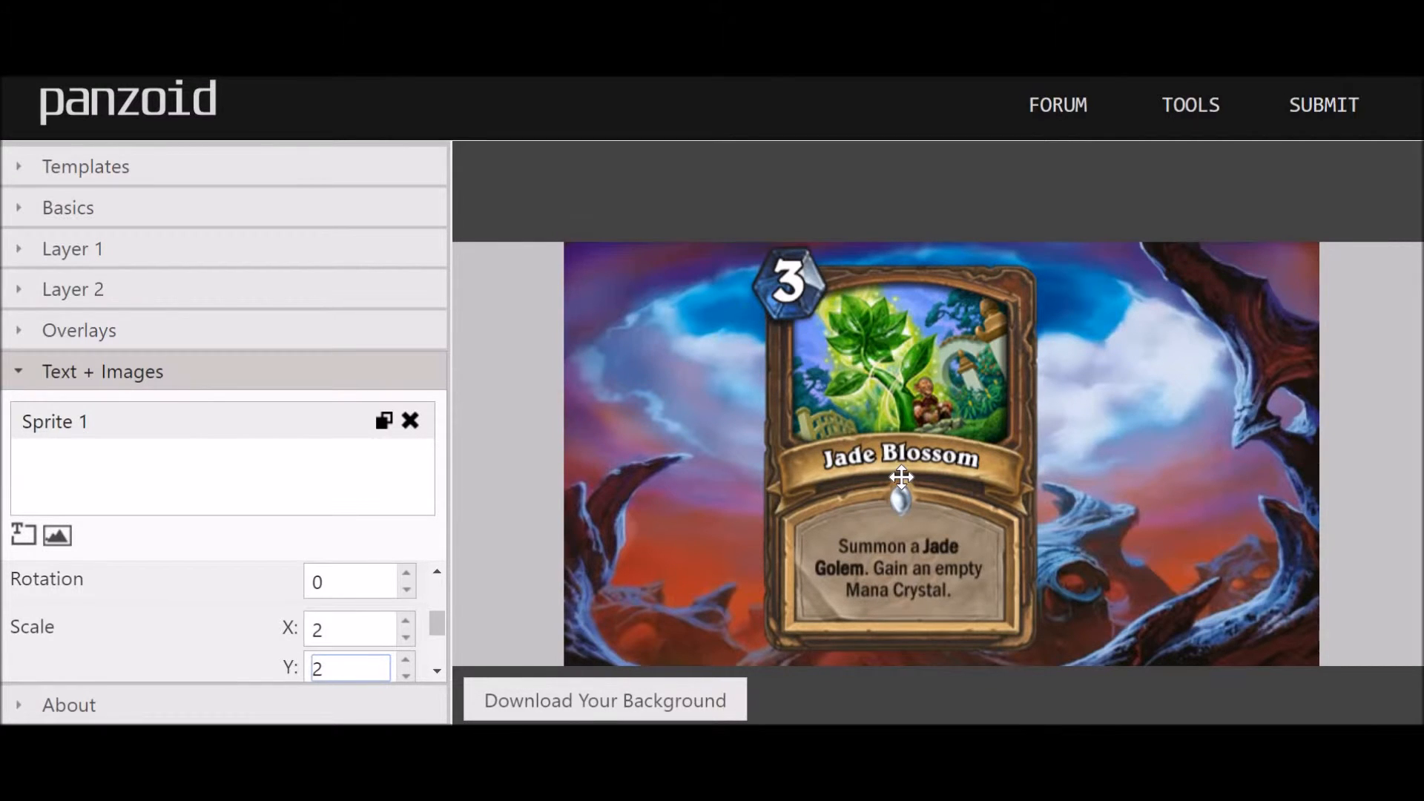
drag(900, 477, 779, 473)
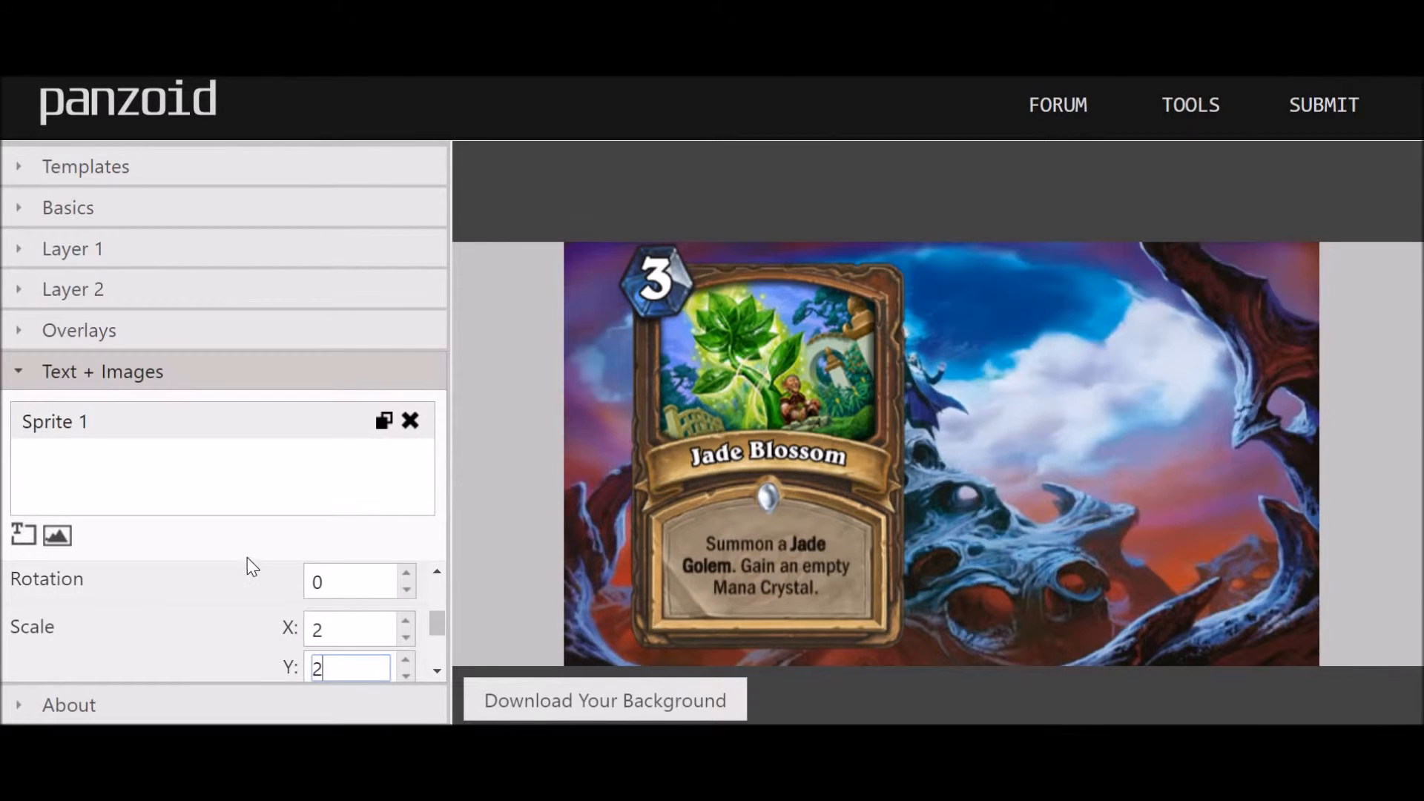
- Add a second image sprite and load 2UQPIZTMSB0C1479519130291.gif into it
click(58, 536)
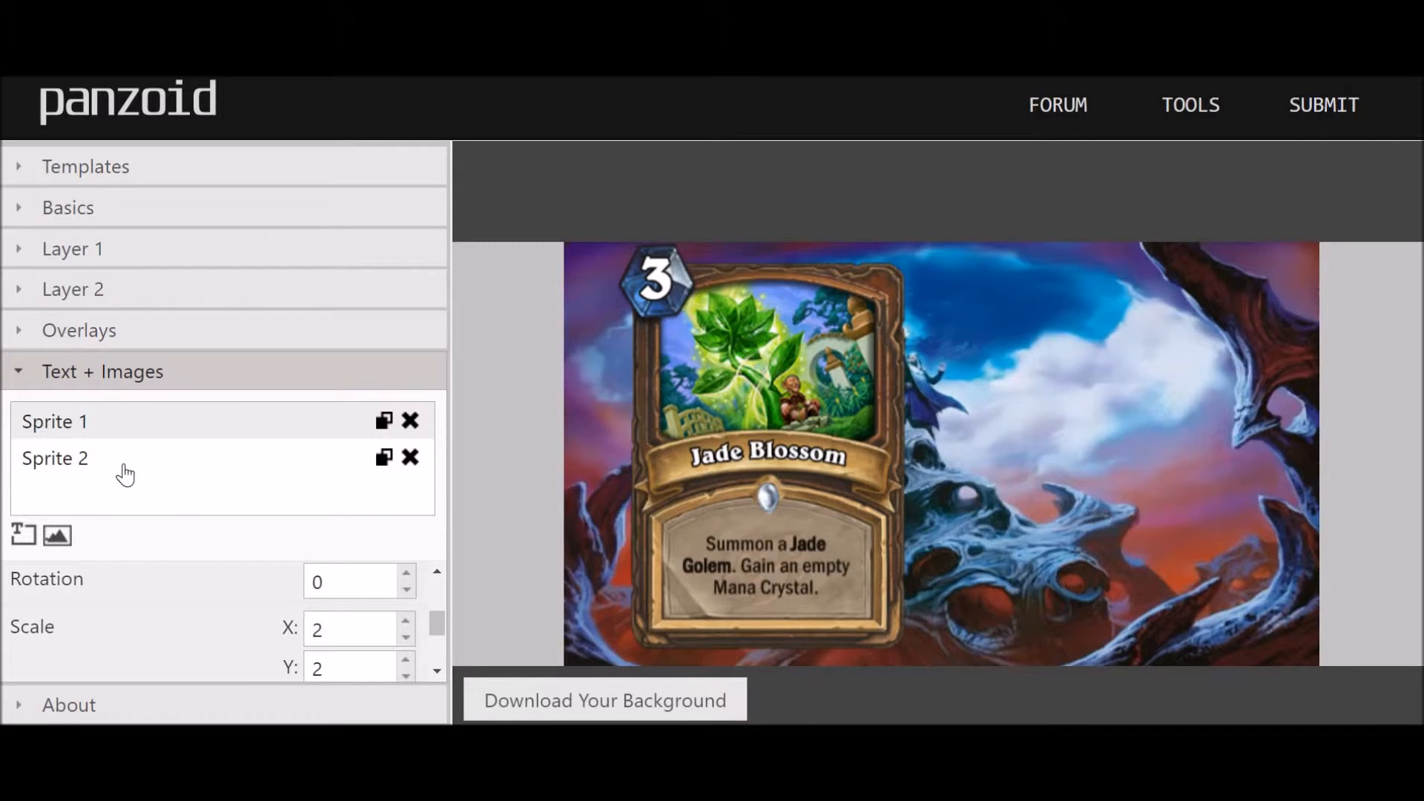
drag(435, 627, 445, 590)
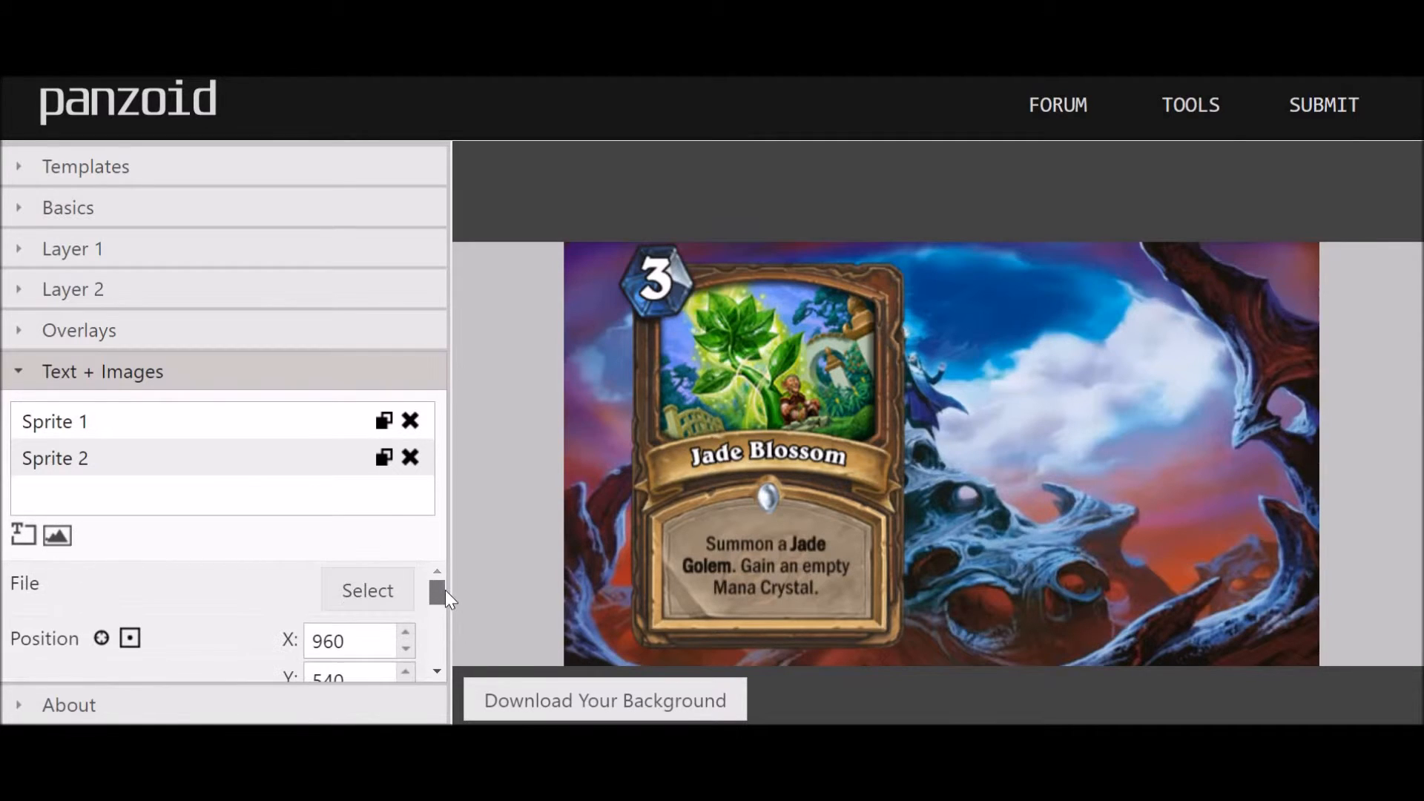
click(389, 593)
click(254, 135)
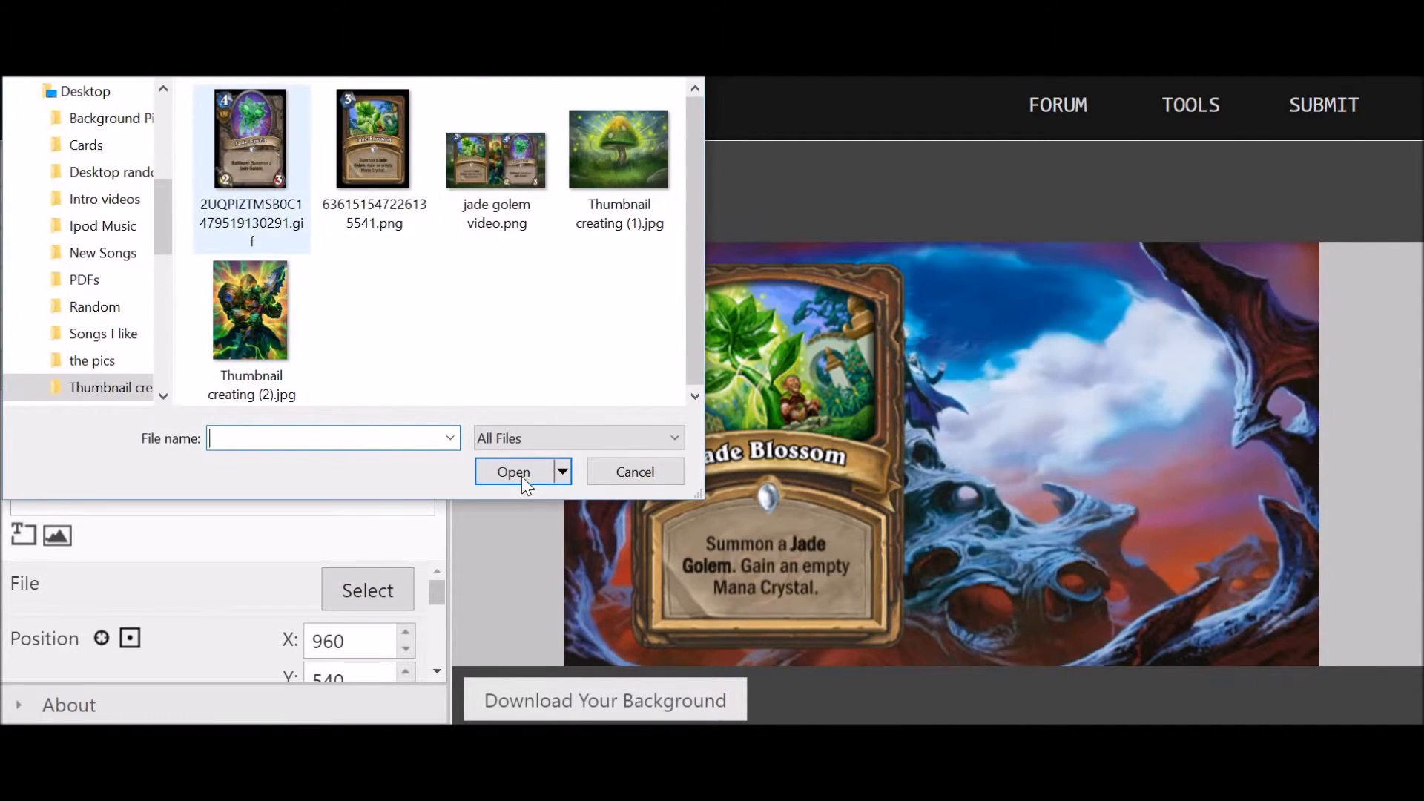
click(513, 472)
- Scale the Jade Spirit card to 3 in X and Y and place it on the right half of the thumbnail
drag(971, 465, 1123, 465)
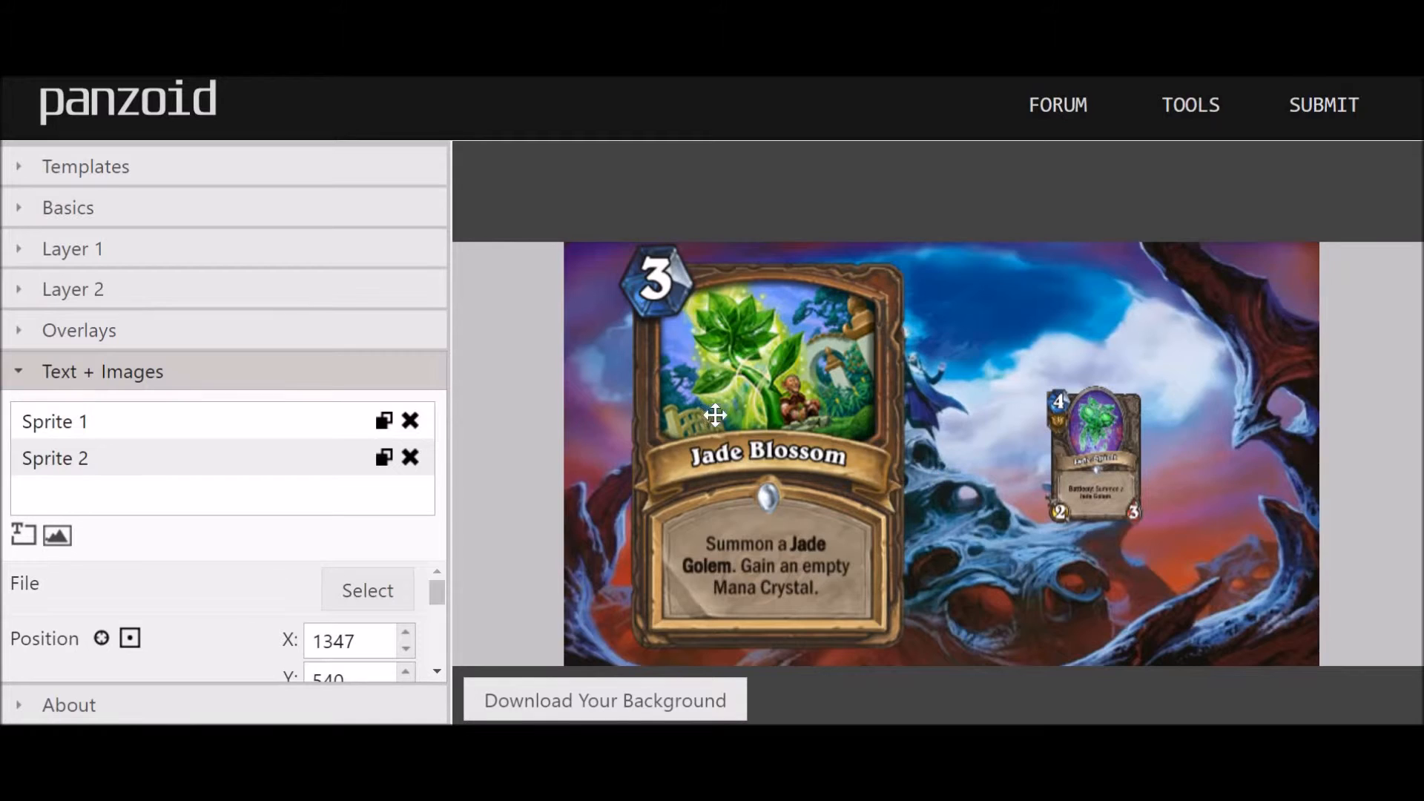
drag(439, 601, 451, 630)
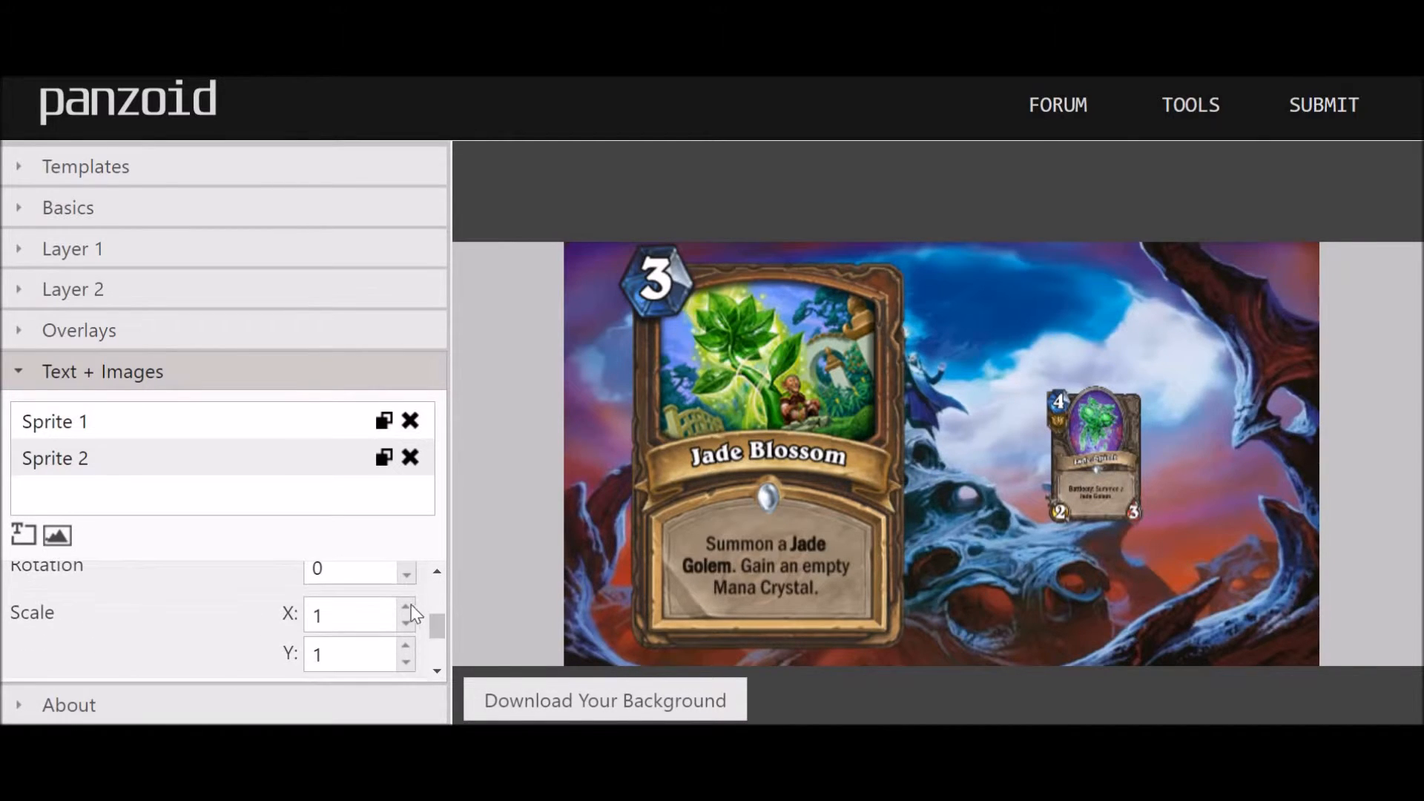
click(406, 609)
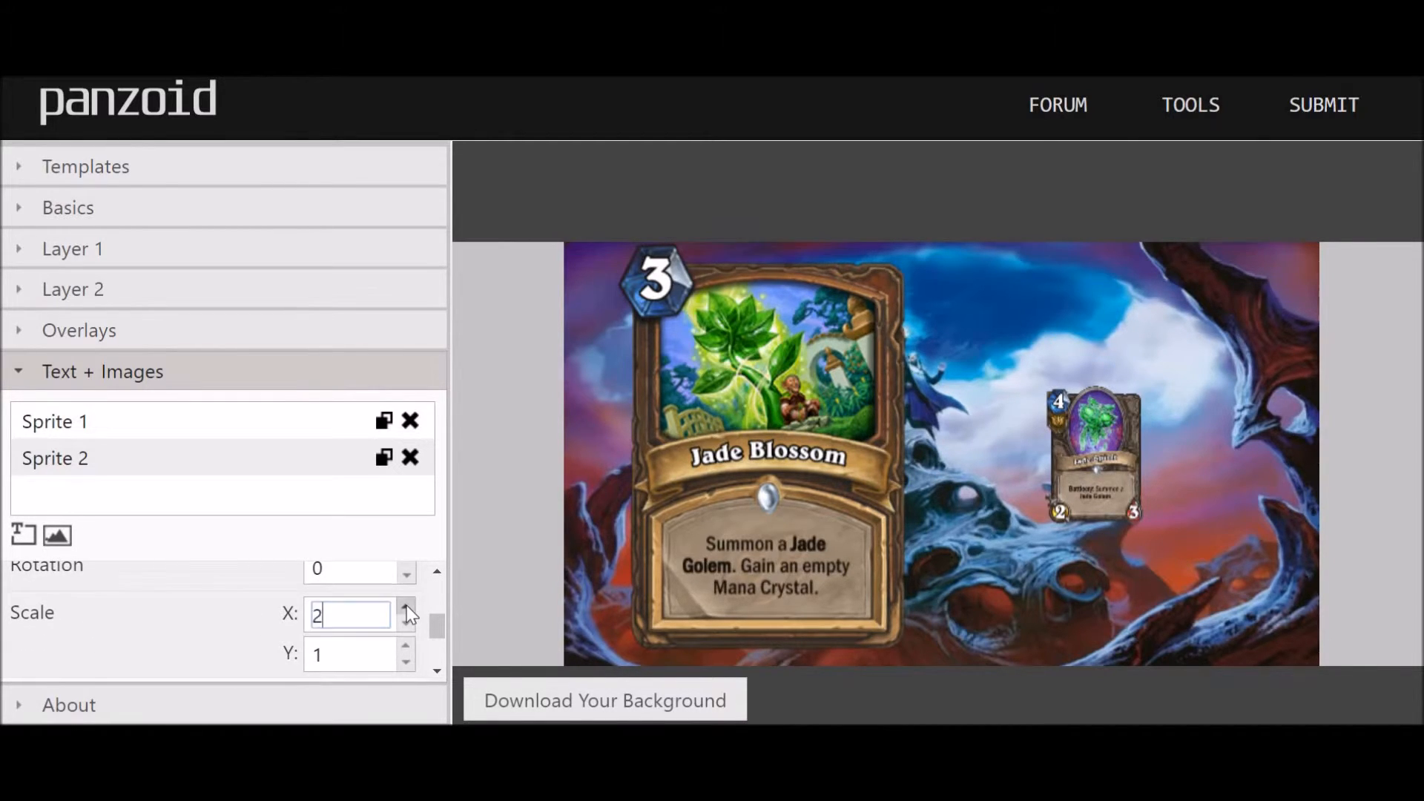
click(407, 646)
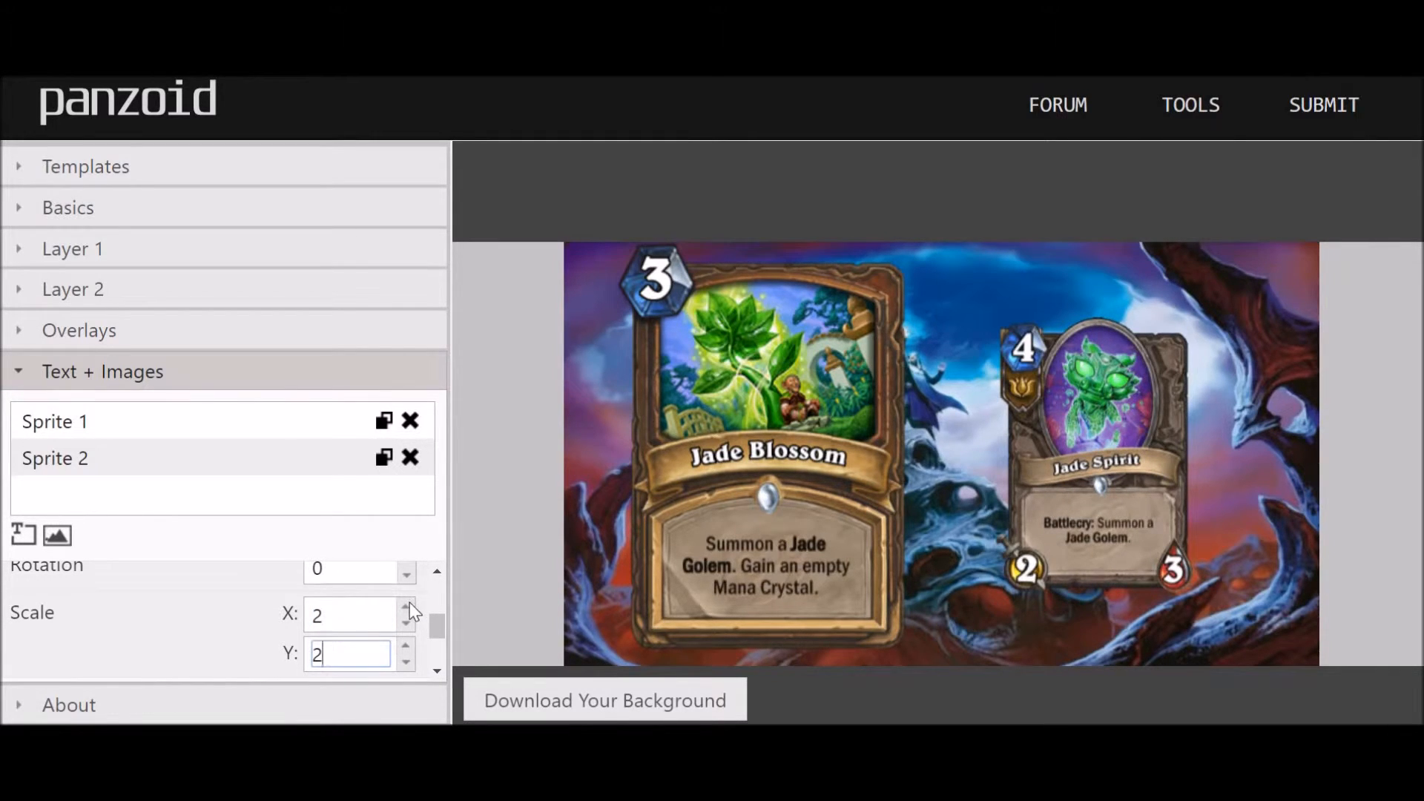
click(407, 607)
click(407, 647)
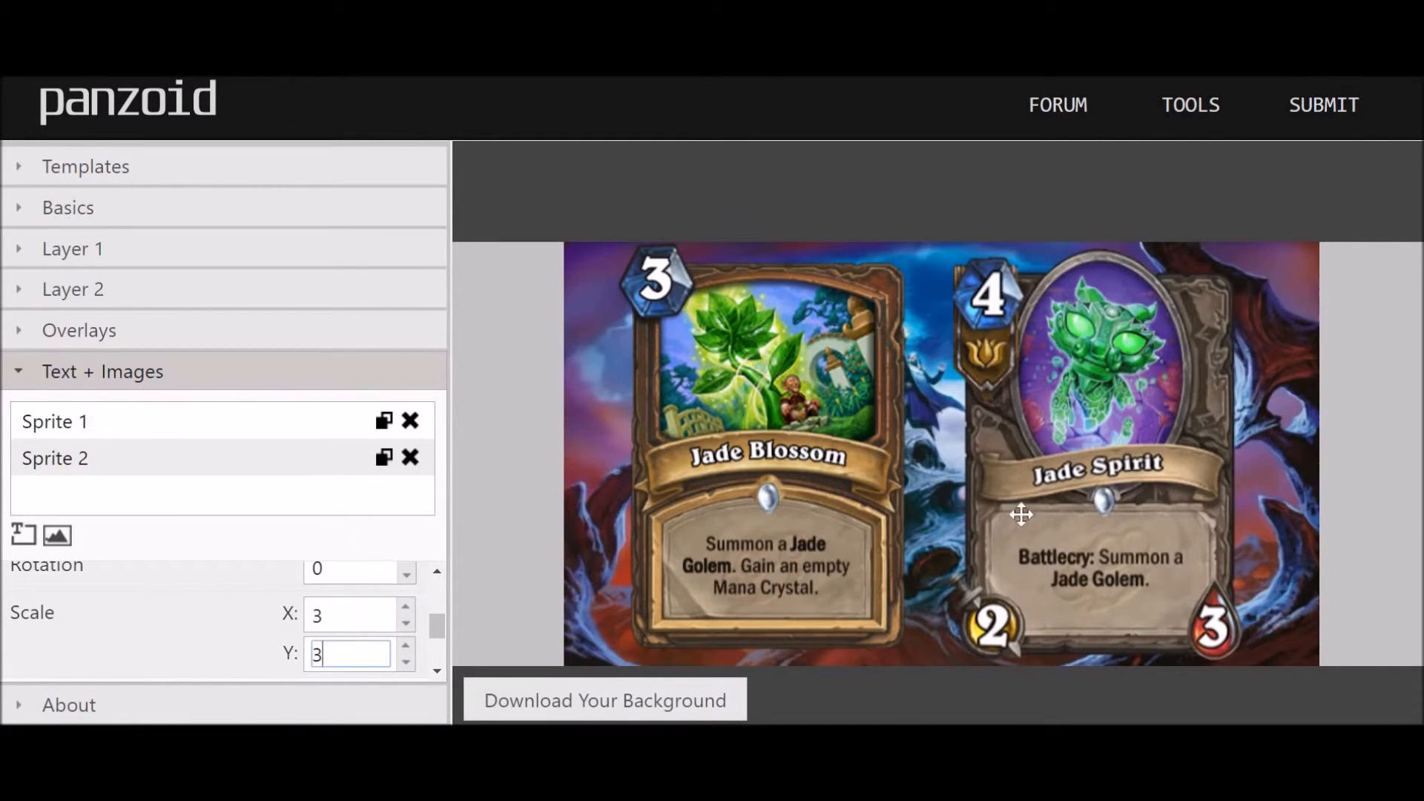
mouse_move(1075, 511)
mouse_down()
mouse_move(706, 506)
mouse_move(1084, 505)
mouse_up()
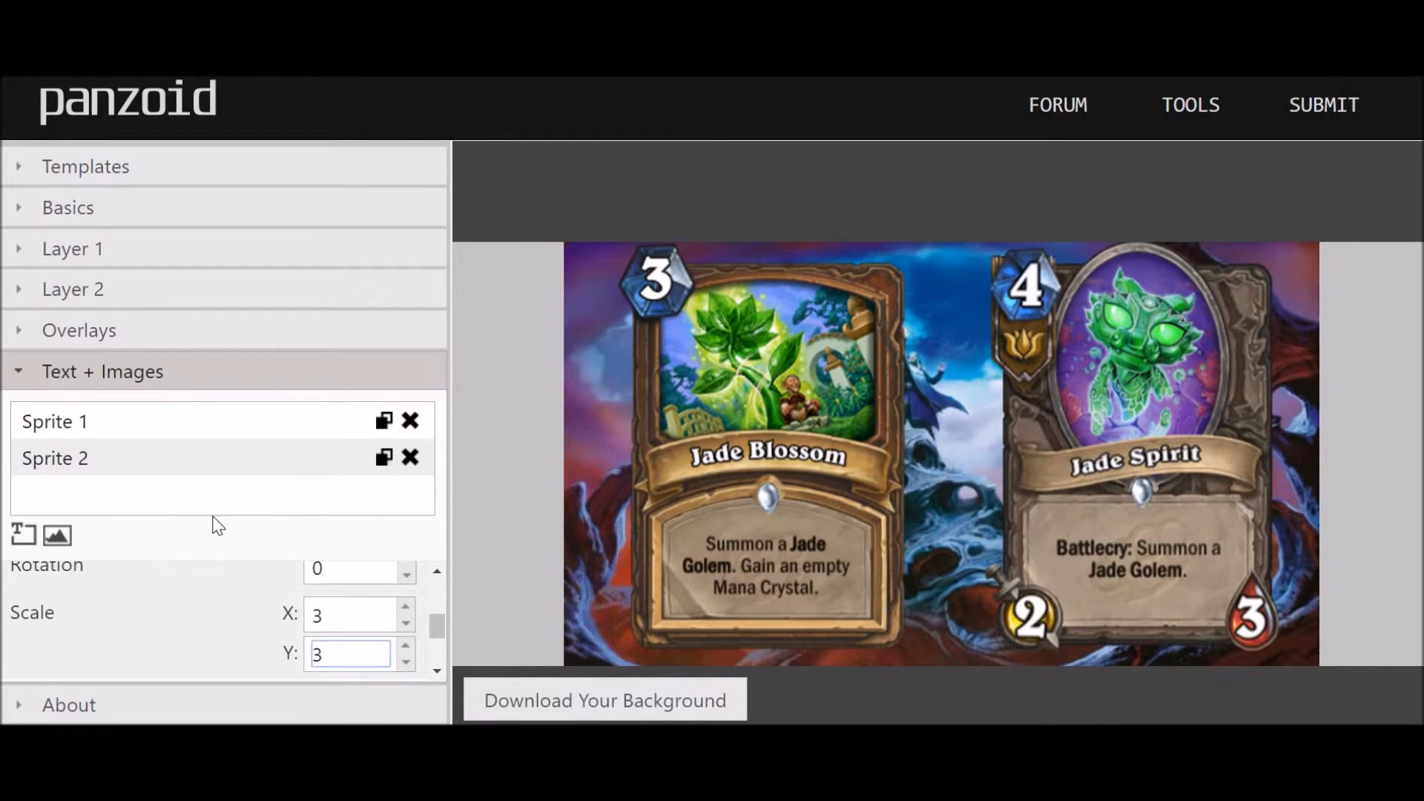
- Add a text sprite between the two cards and make it the first entry in the sprite list
click(16, 535)
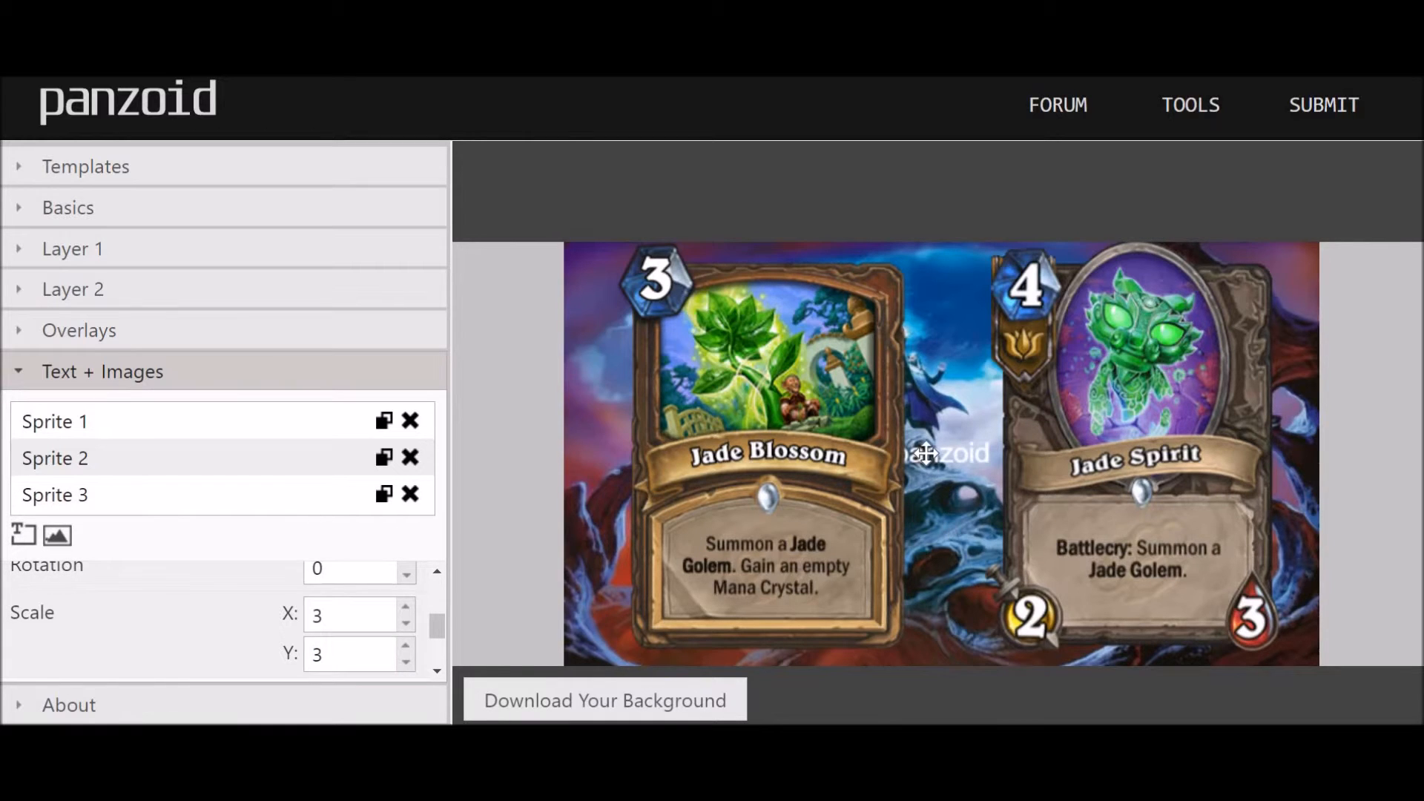
drag(926, 453, 961, 460)
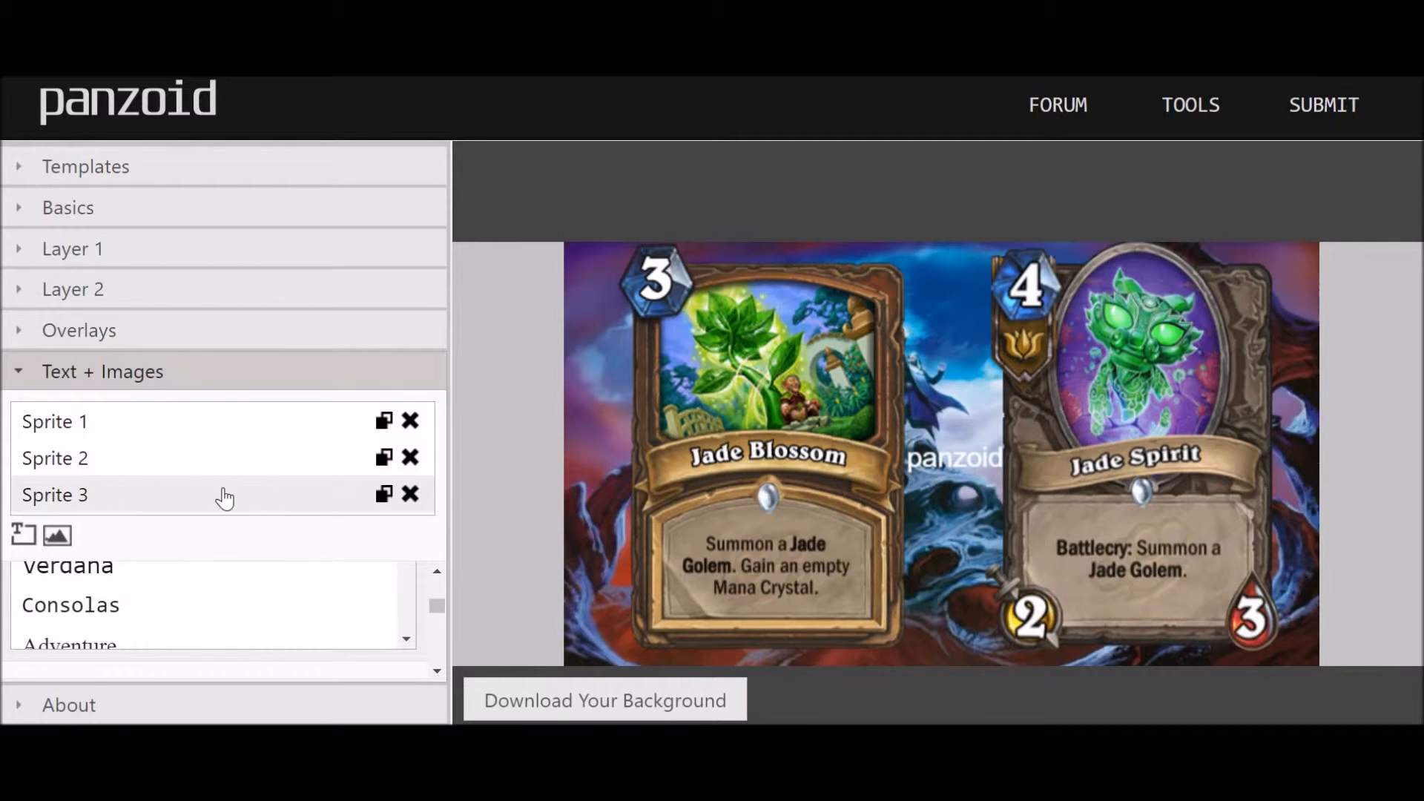
click(84, 505)
click(86, 504)
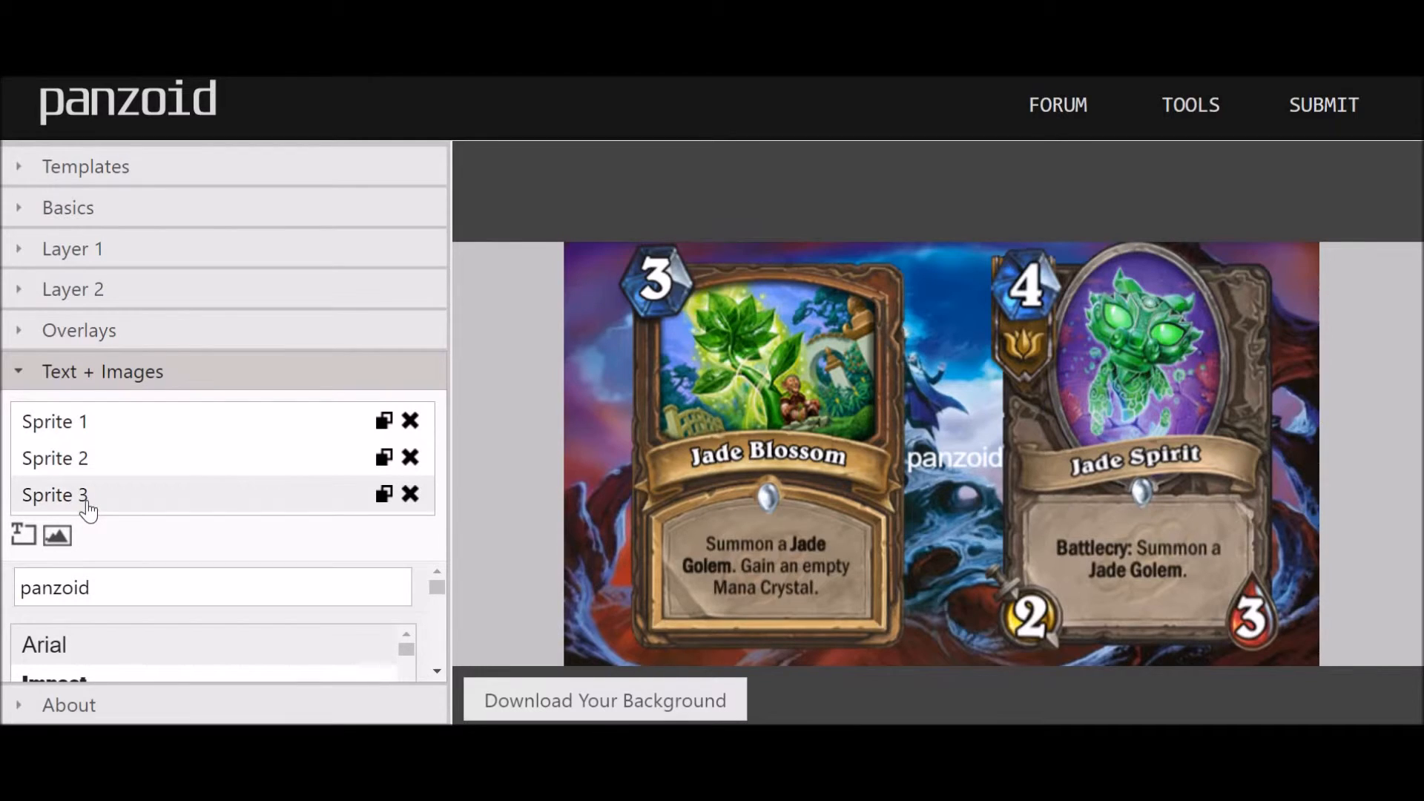
drag(87, 510, 89, 423)
drag(883, 455, 899, 429)
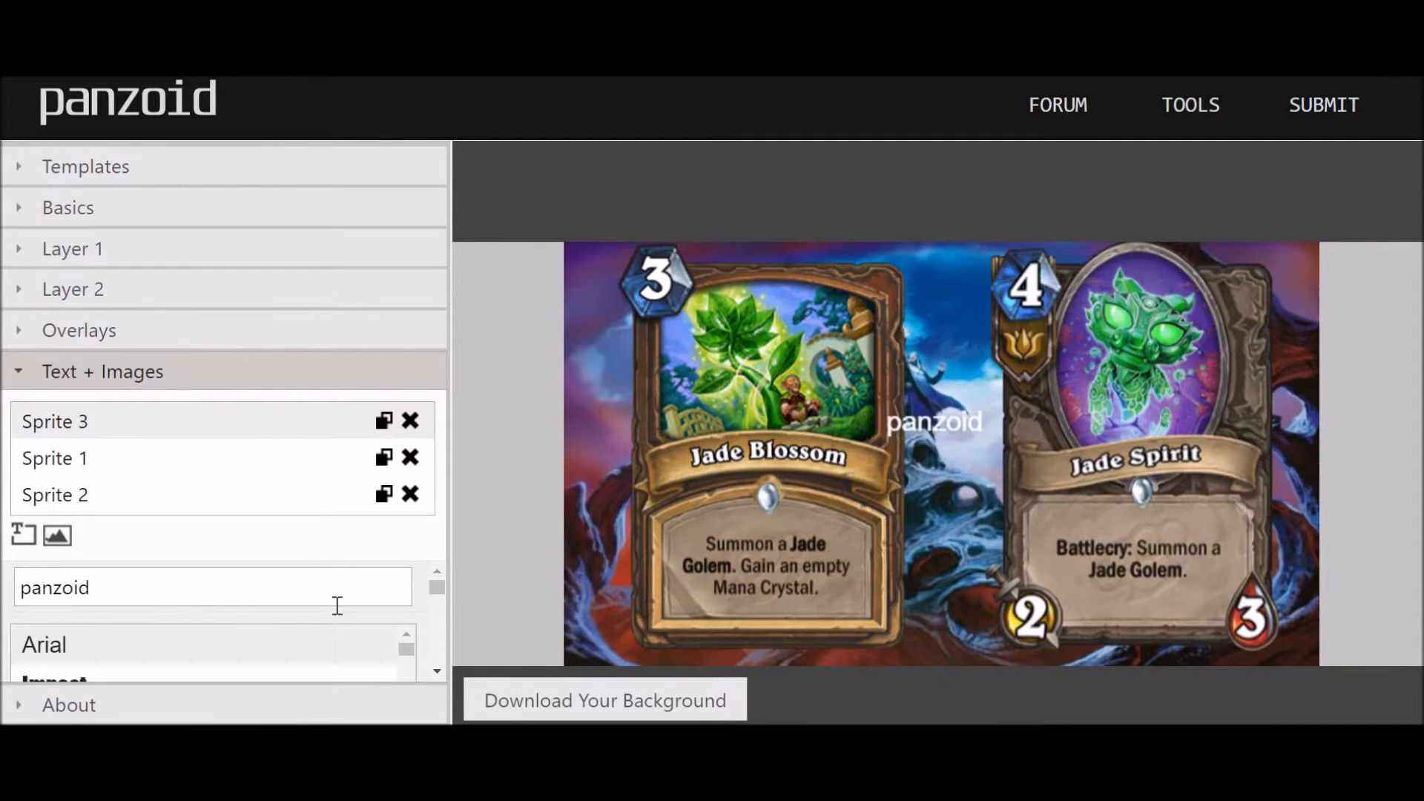
- Change the new text sprite's wording to "Jade Golem"
click(221, 595)
key(ctrl+a)
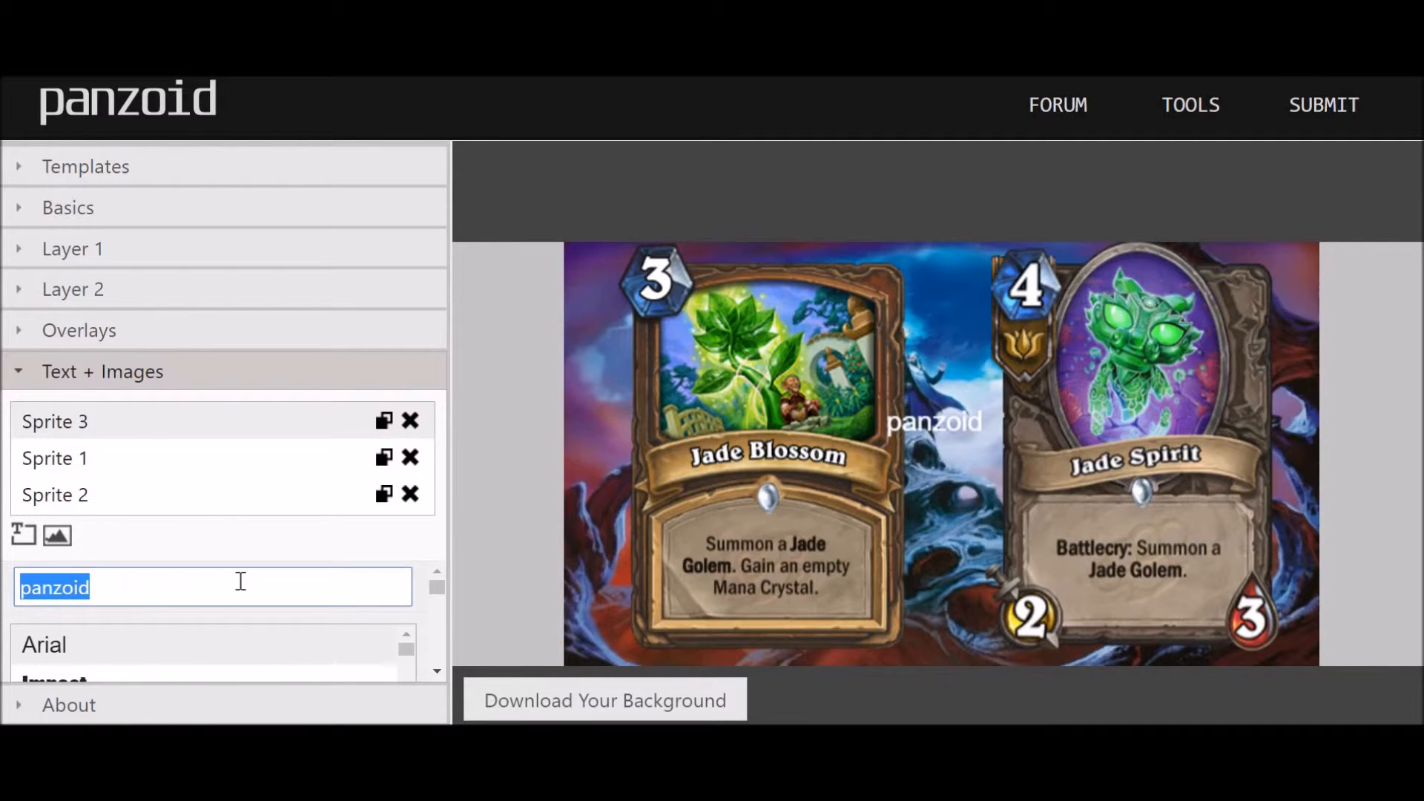
text(Jade Golem)
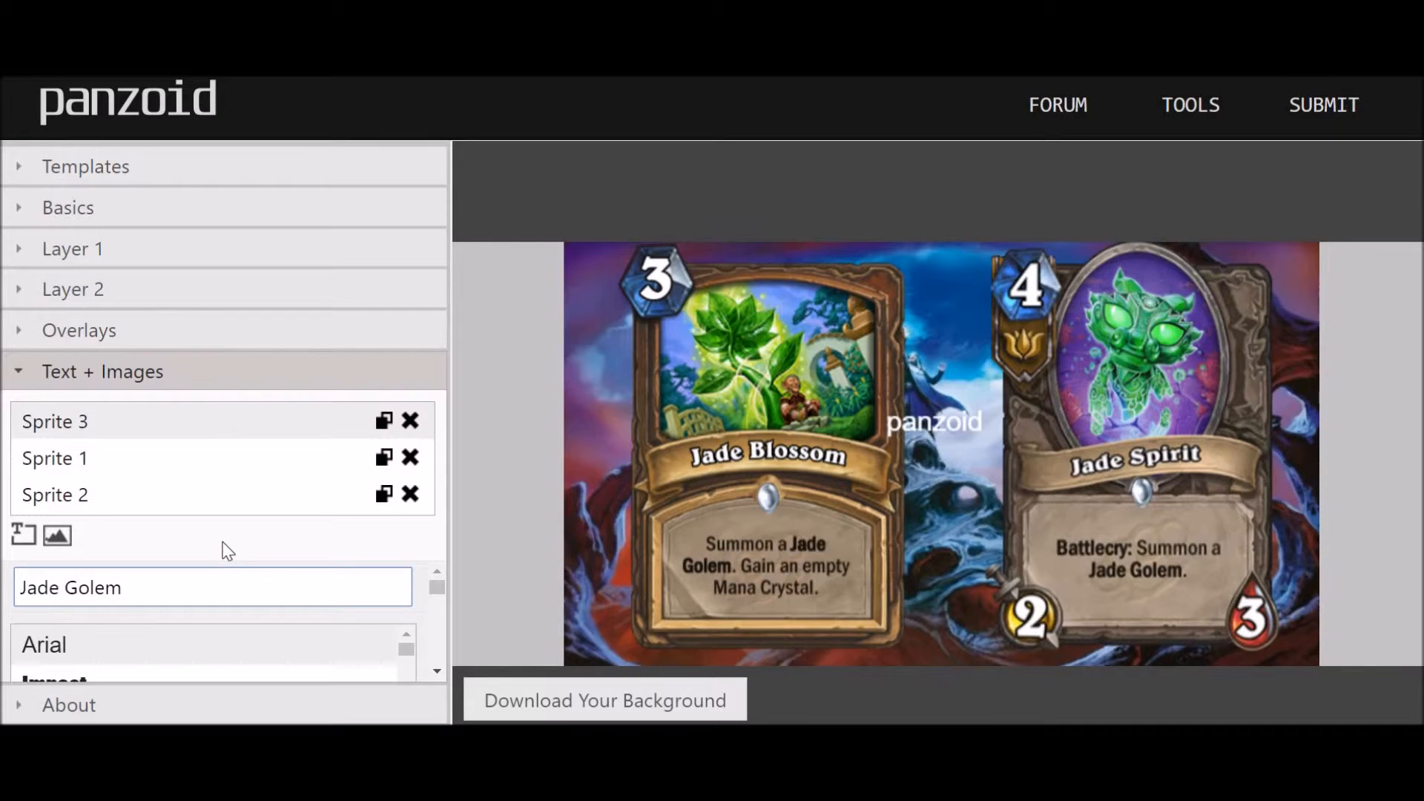
click(228, 550)
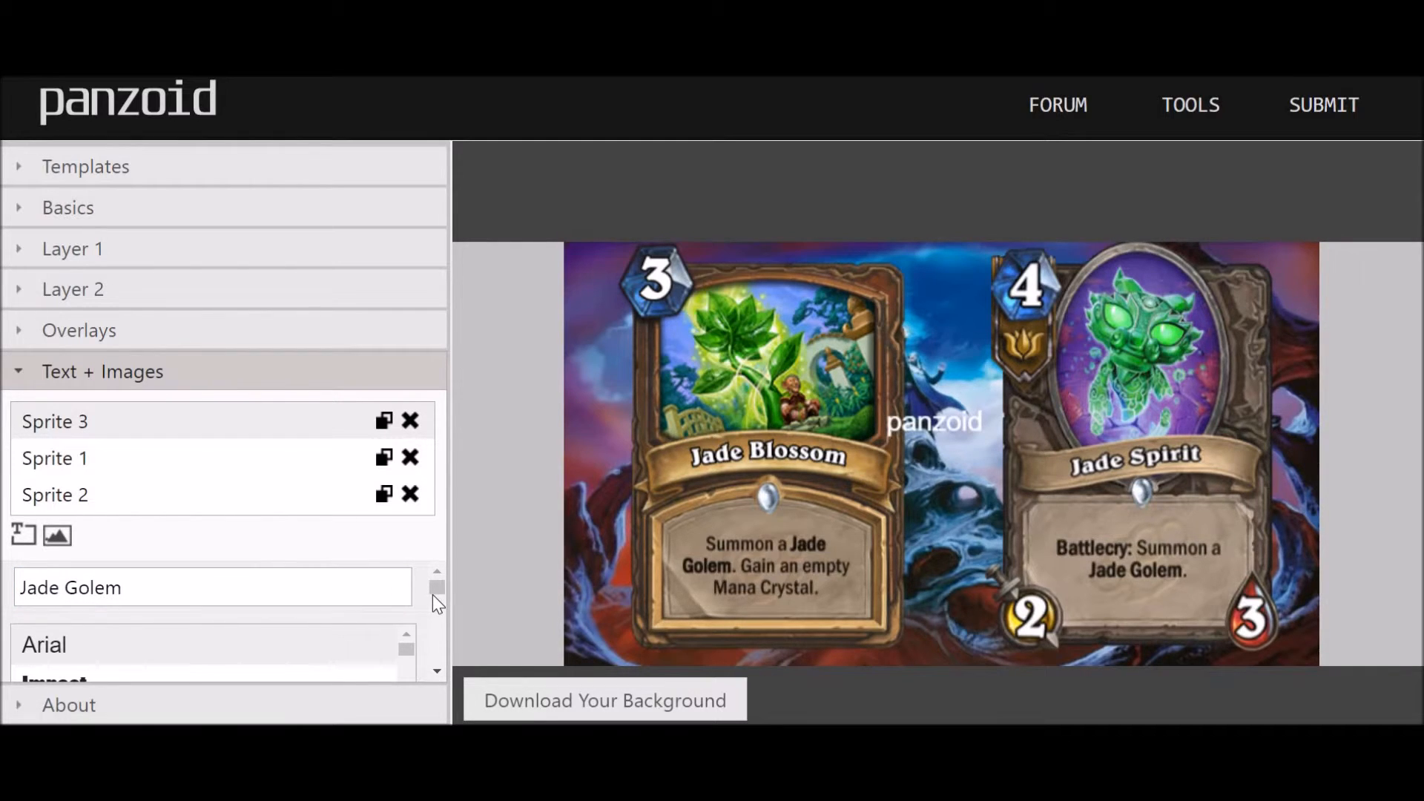
scroll(433, 599, down, 1)
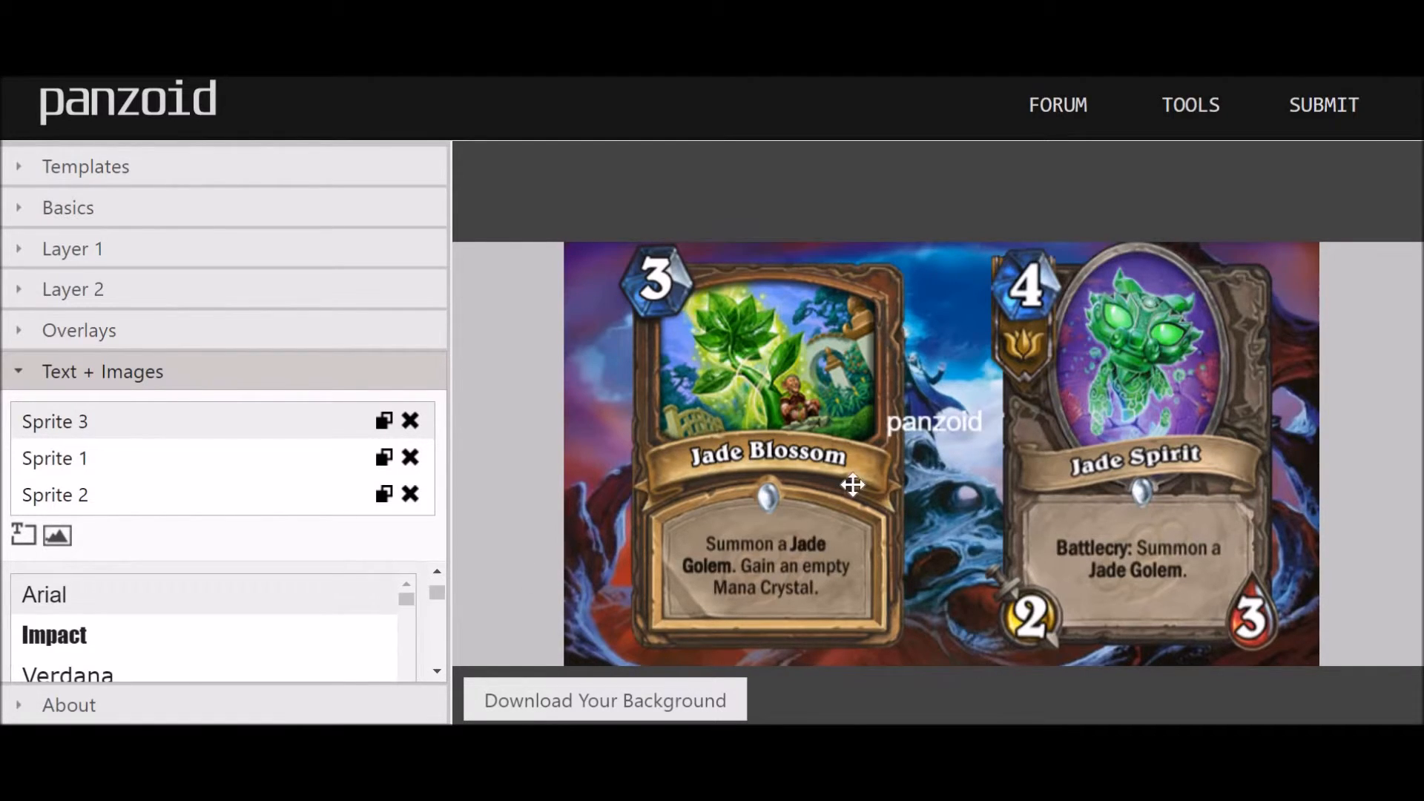
- Reselect the text sprite between the two cards, re-enter its wording as "Jade Golem" and apply it
mouse_move(918, 434)
mouse_down()
mouse_move(927, 455)
mouse_move(923, 429)
mouse_up()
scroll(141, 630, up, 1)
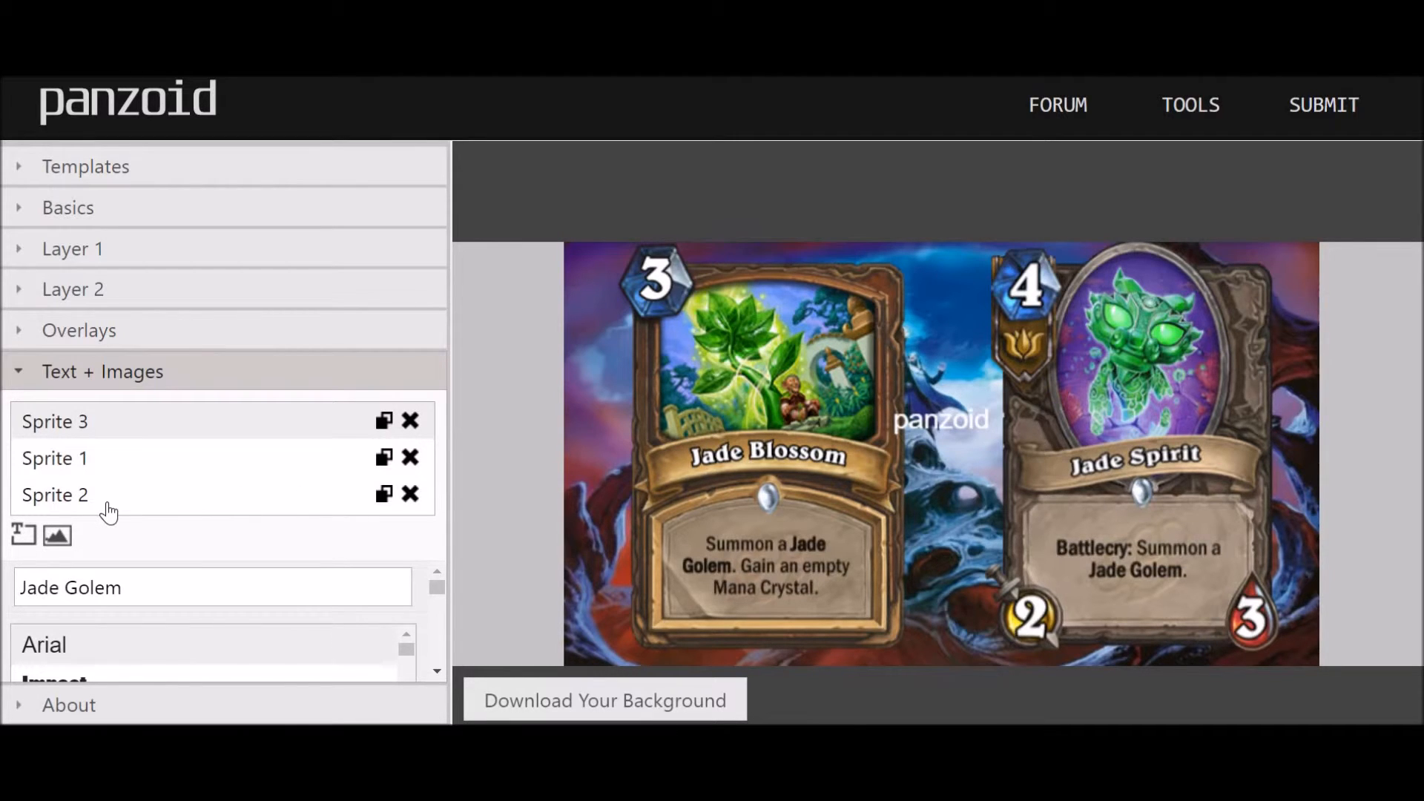
click(104, 428)
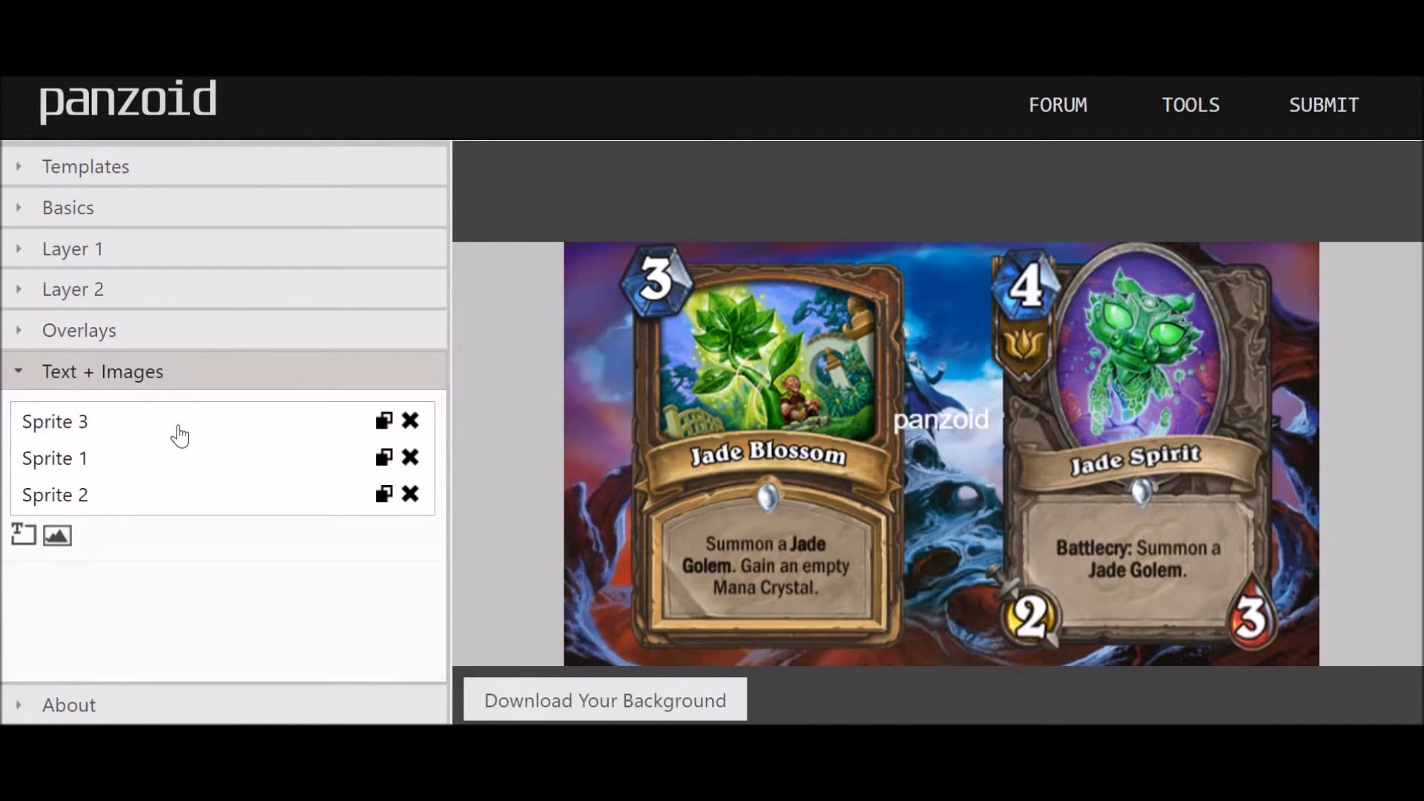
click(932, 453)
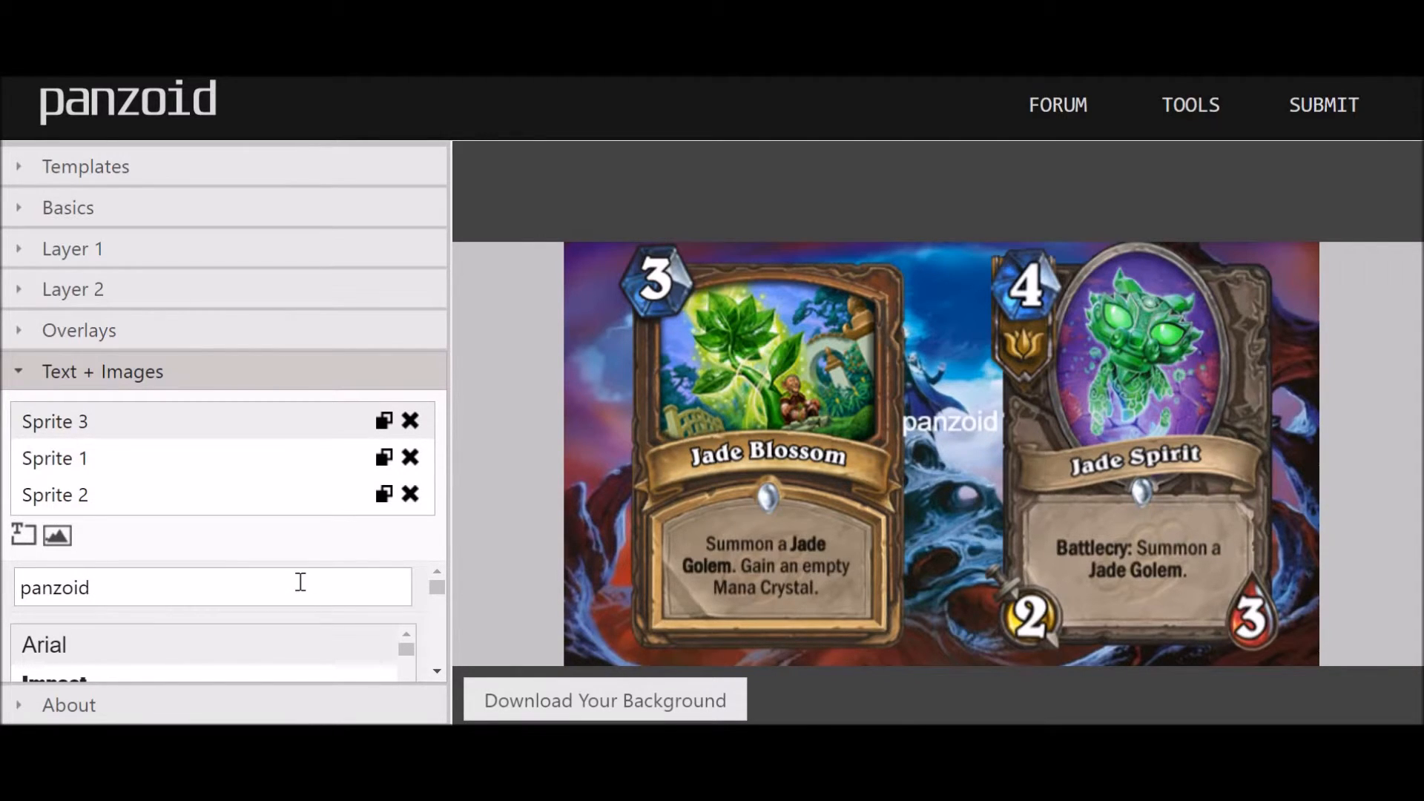
double_click(26, 593)
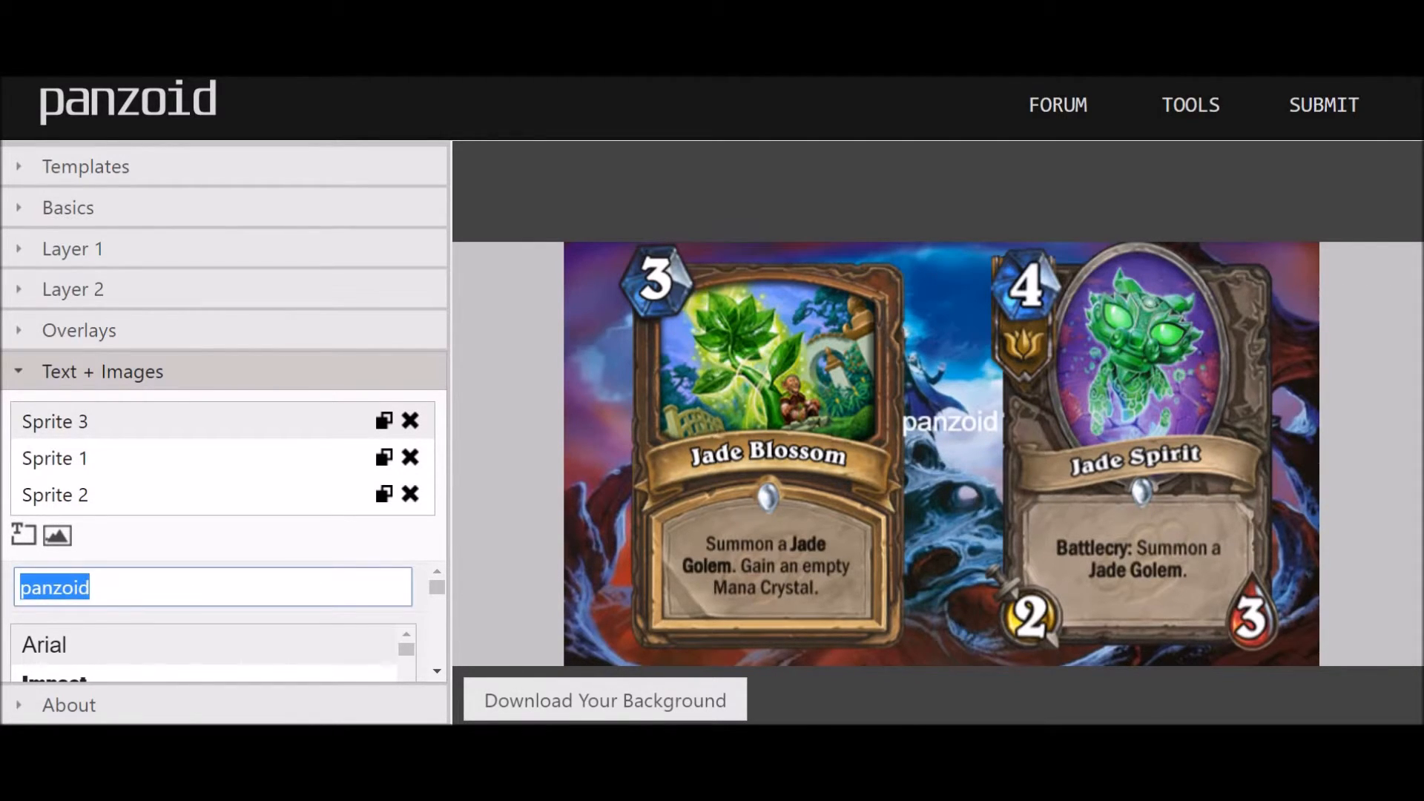
text(Jade Golem)
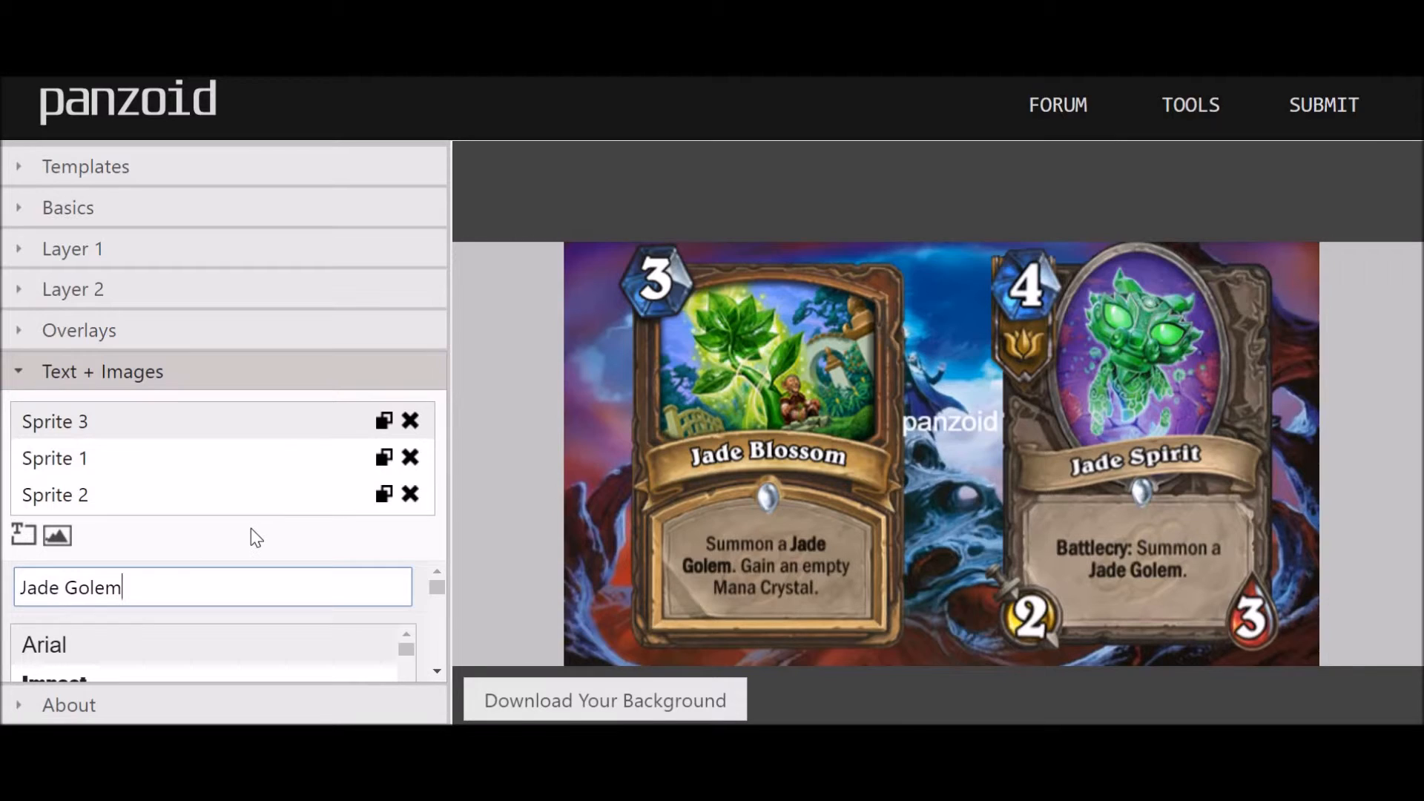
key(Return)
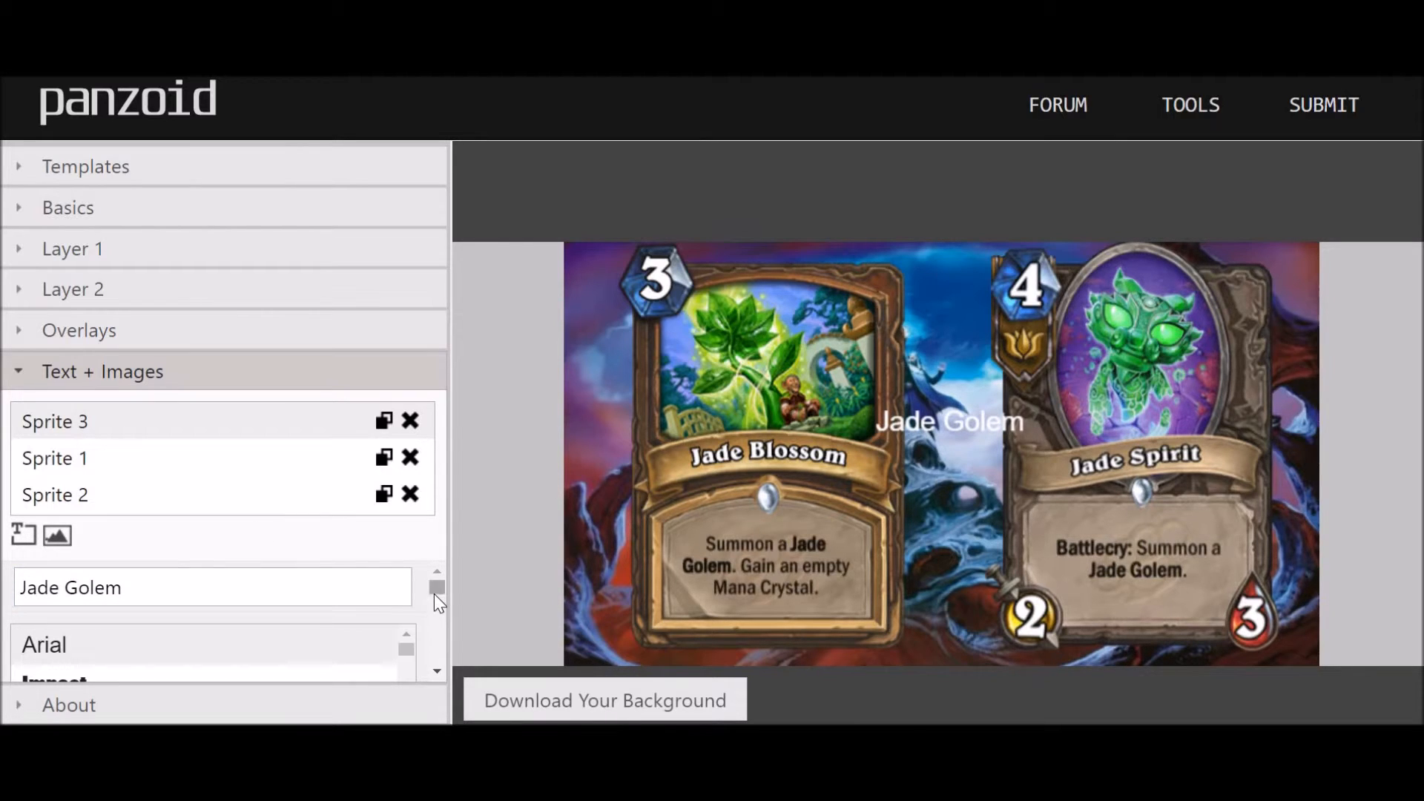
- Set the "Jade Golem" text's font to Adventure
scroll(434, 593, down, 3)
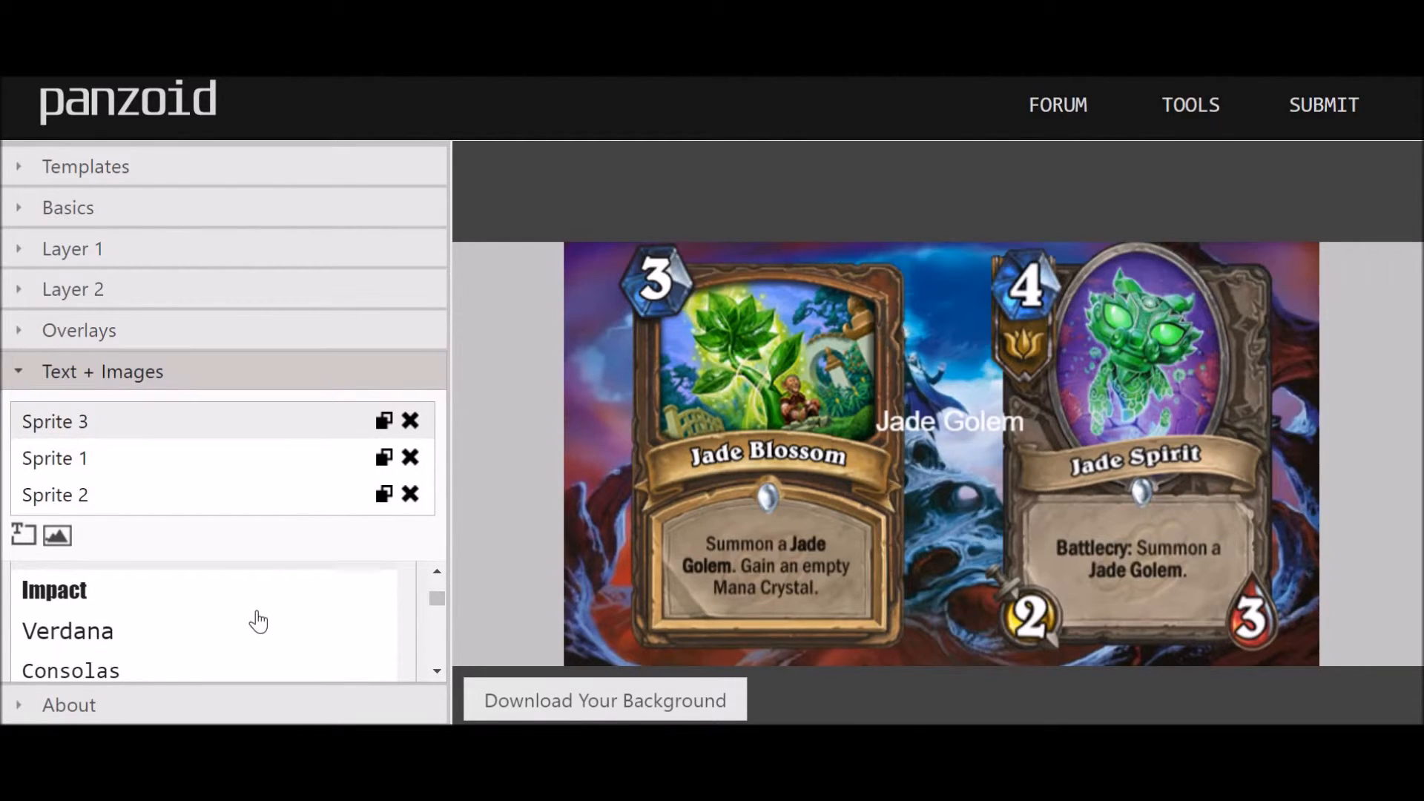
scroll(252, 622, down, 2)
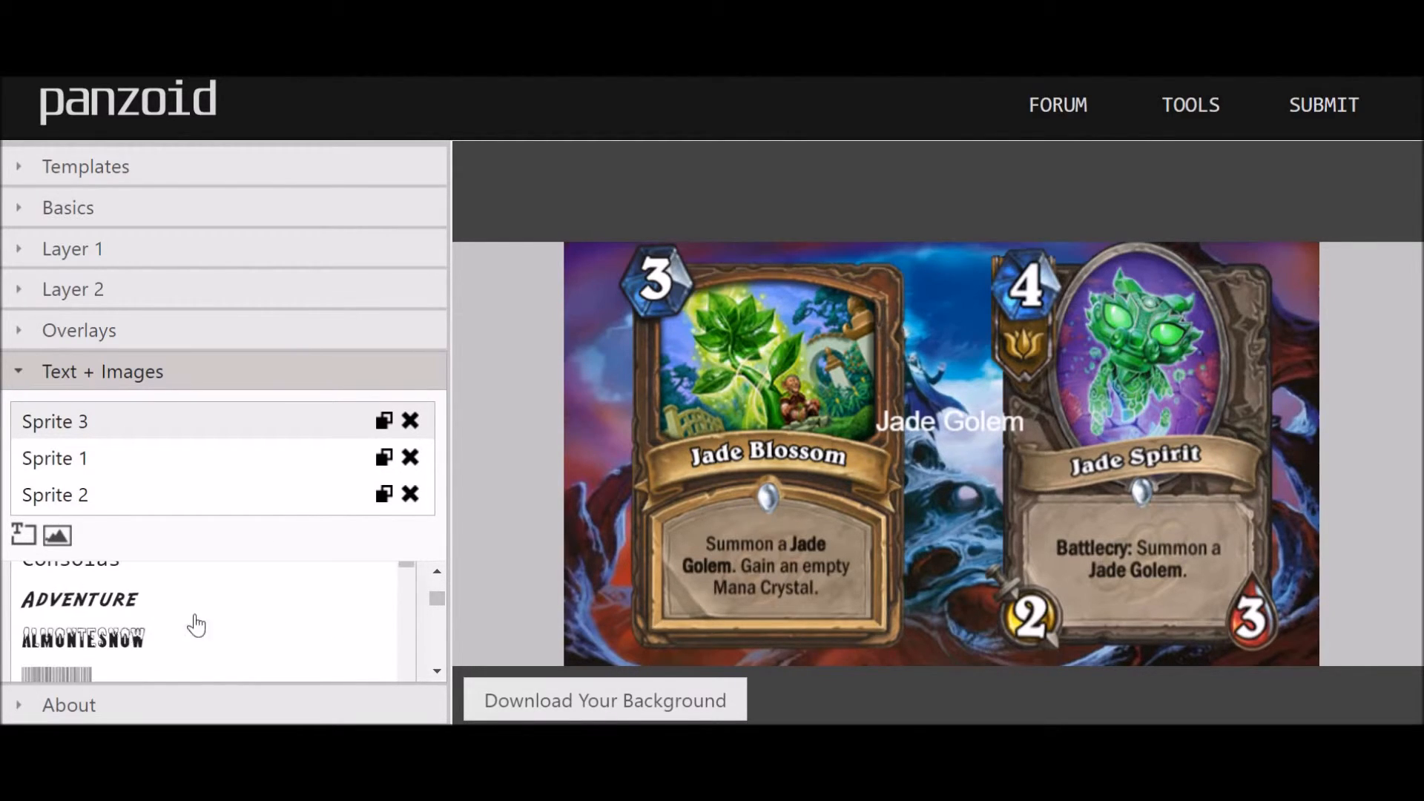
click(70, 603)
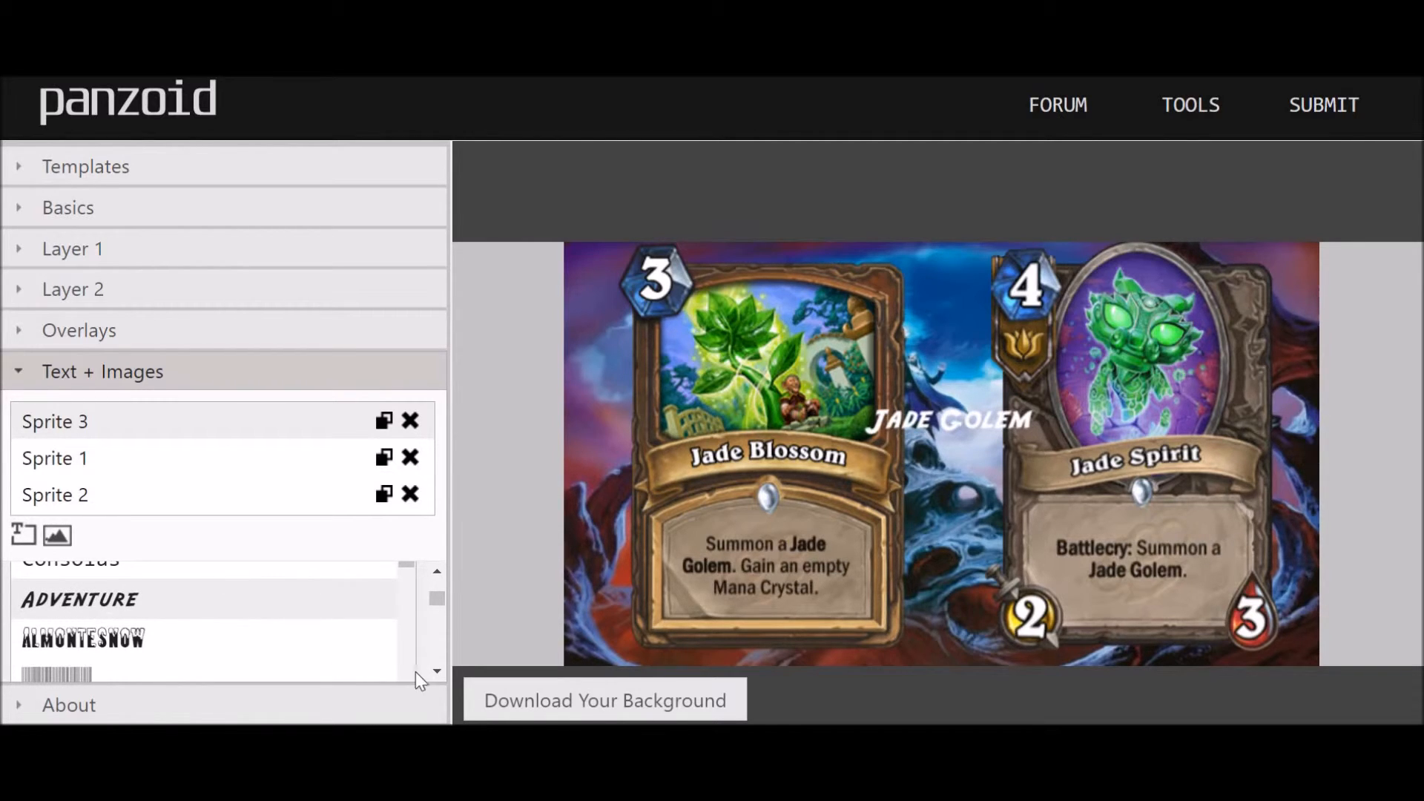
- Change the "Jade Golem" text's base color to a strong blue, #230ccb
scroll(442, 669, down, 5)
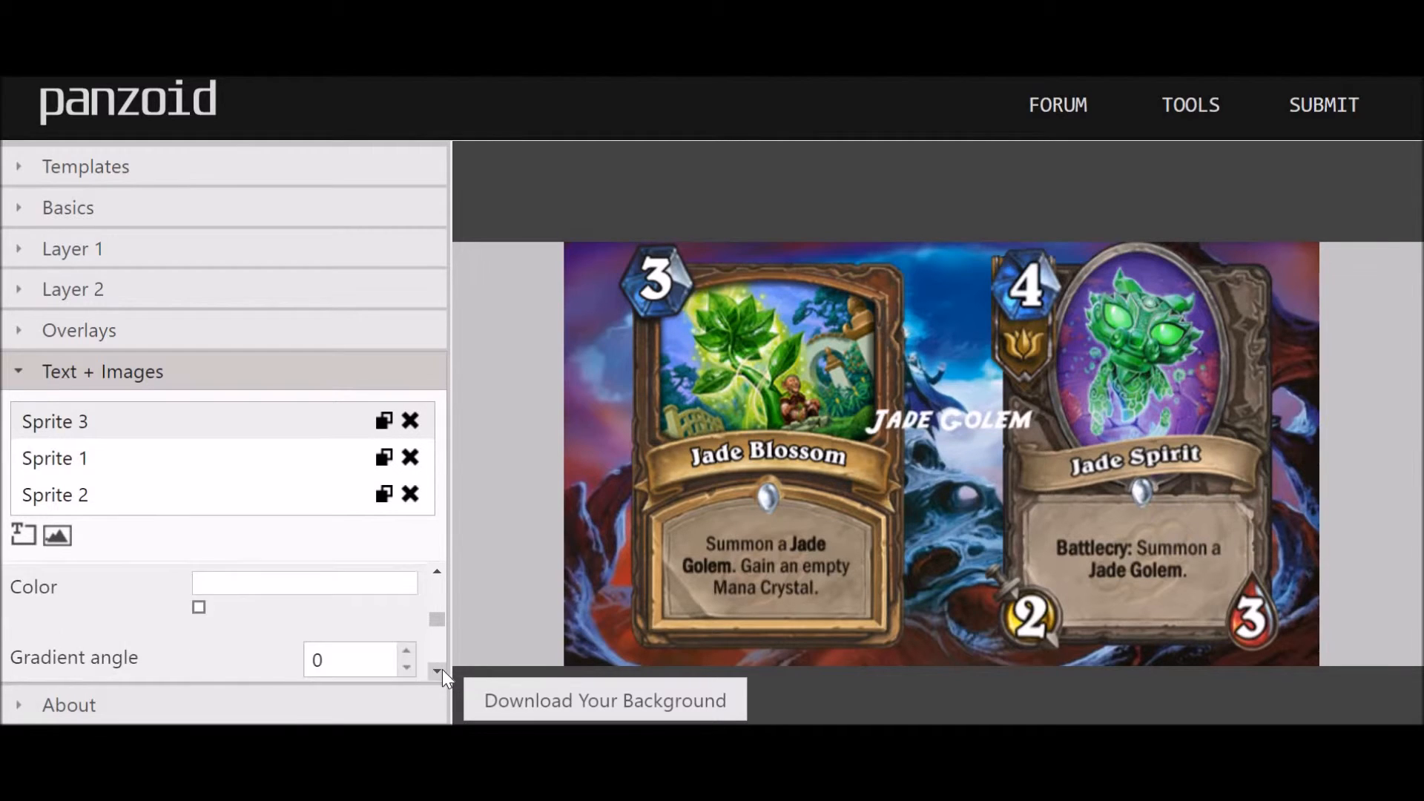
click(438, 571)
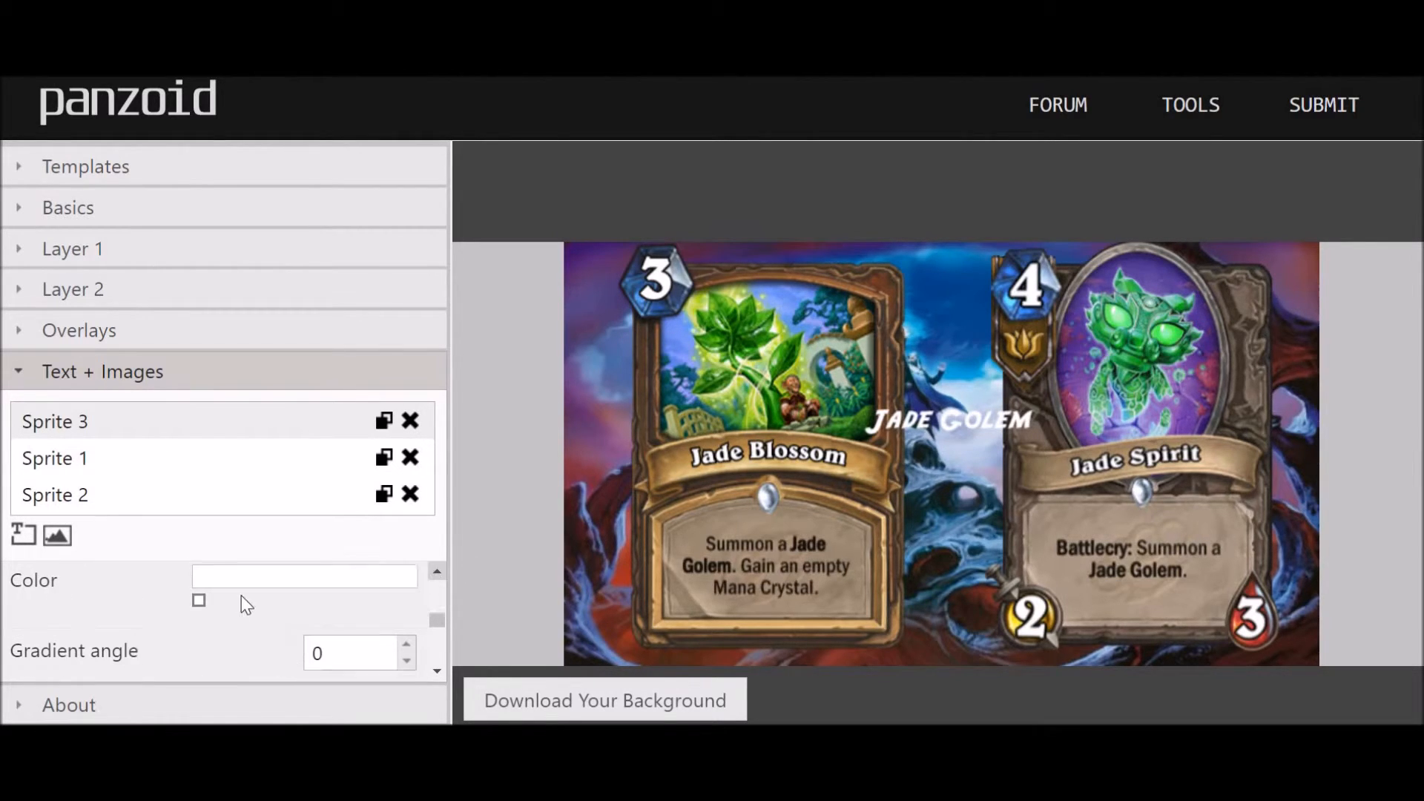
click(198, 608)
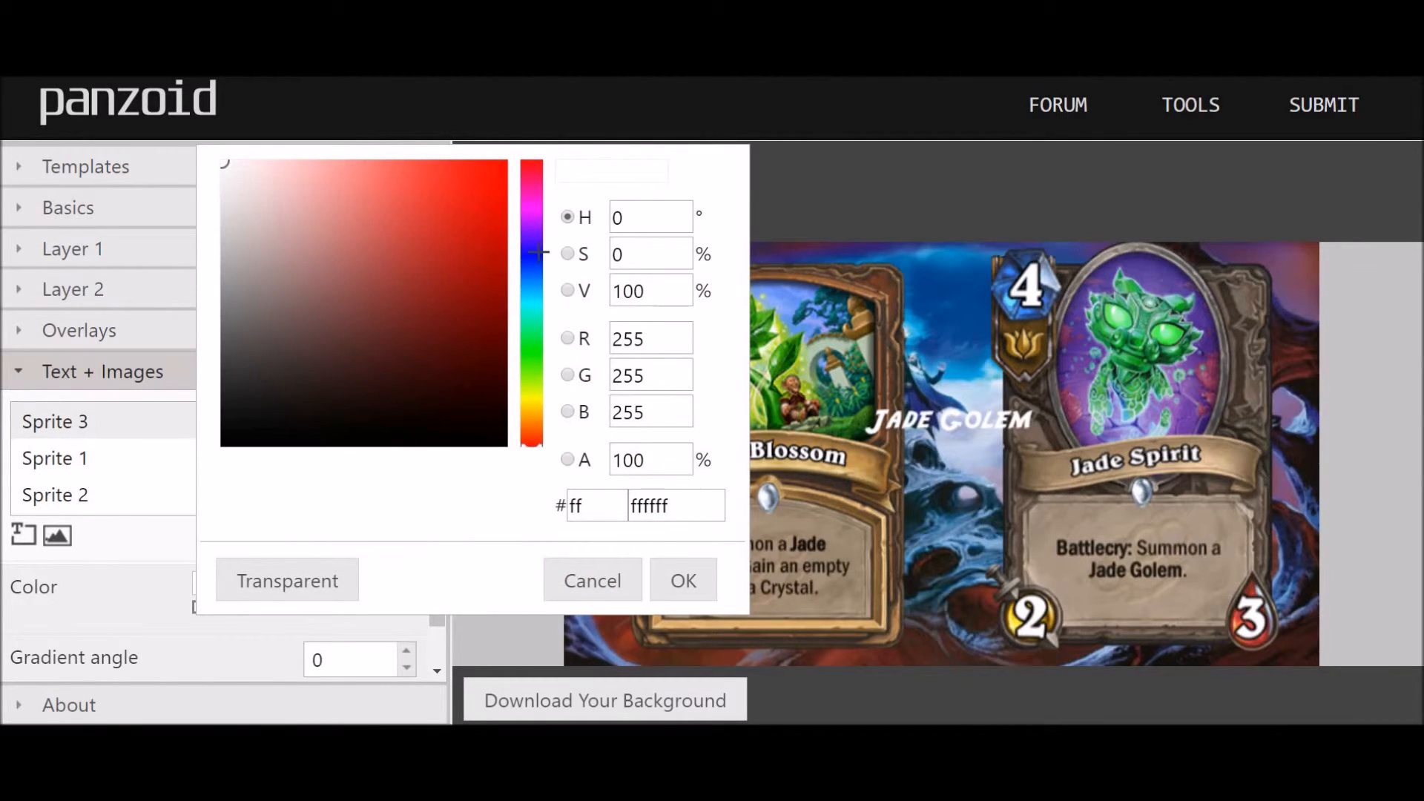
click(539, 252)
drag(465, 196, 491, 217)
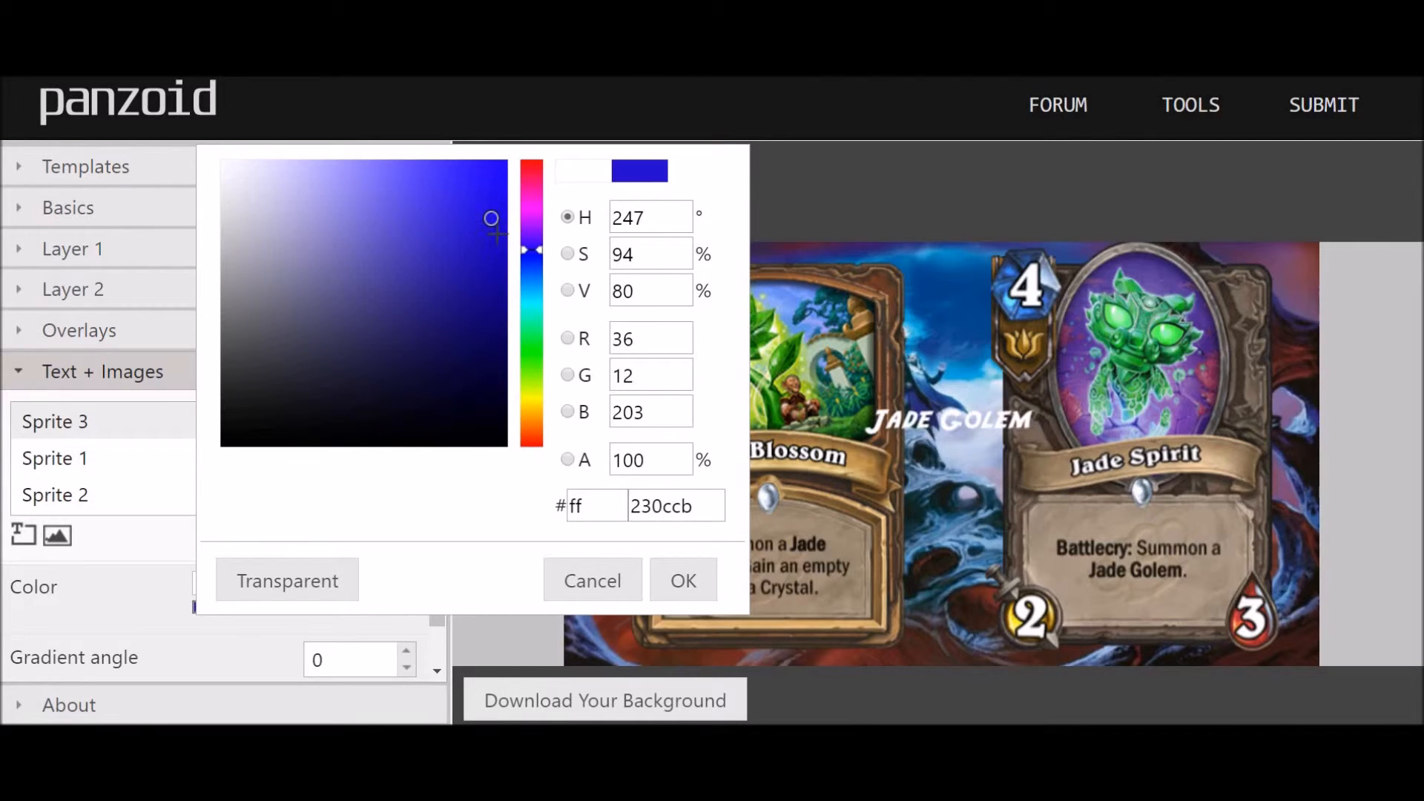
click(674, 586)
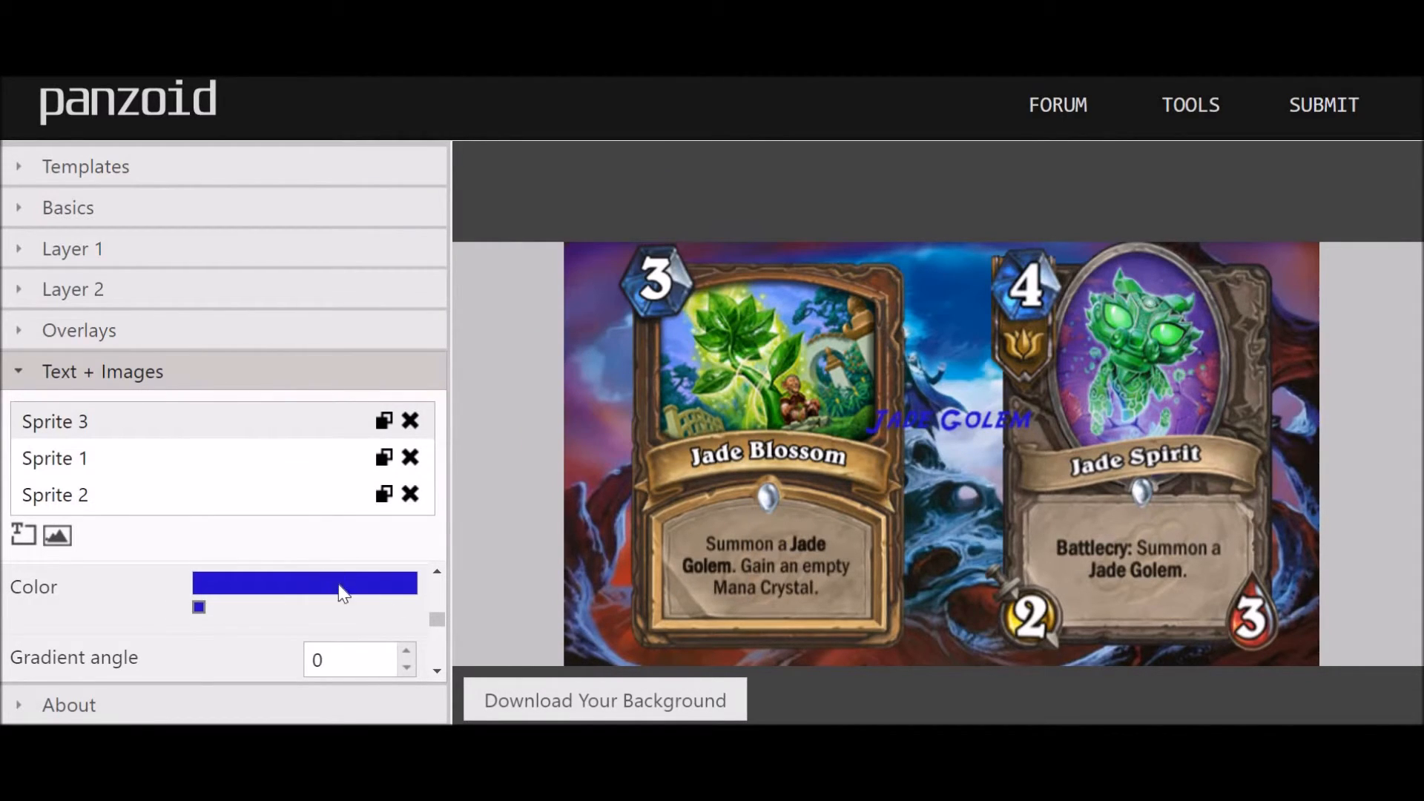
- Add a gradient stop at the far end of the text's color bar and make it a muted grayish purple
click(392, 603)
click(408, 610)
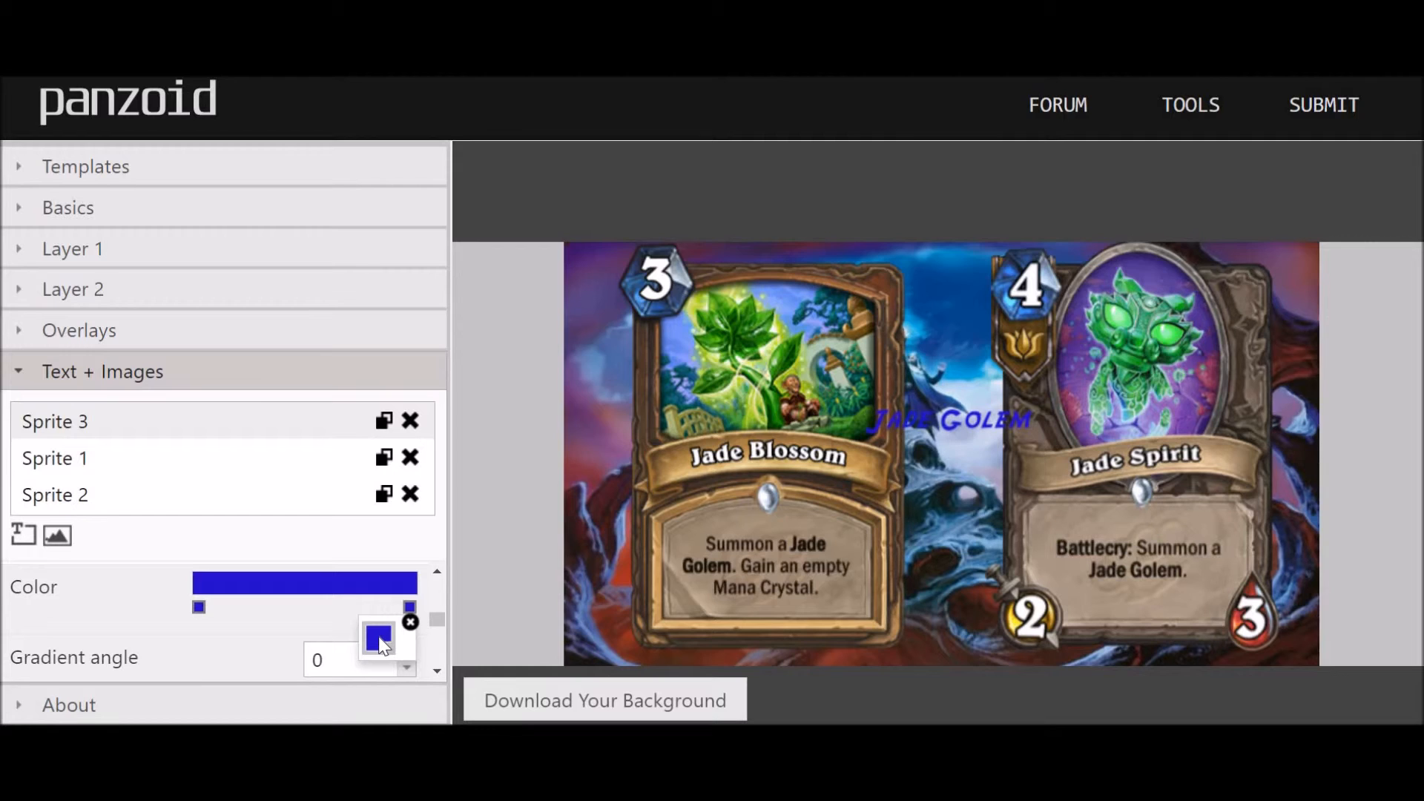
click(377, 638)
drag(548, 301, 518, 306)
click(479, 249)
click(846, 584)
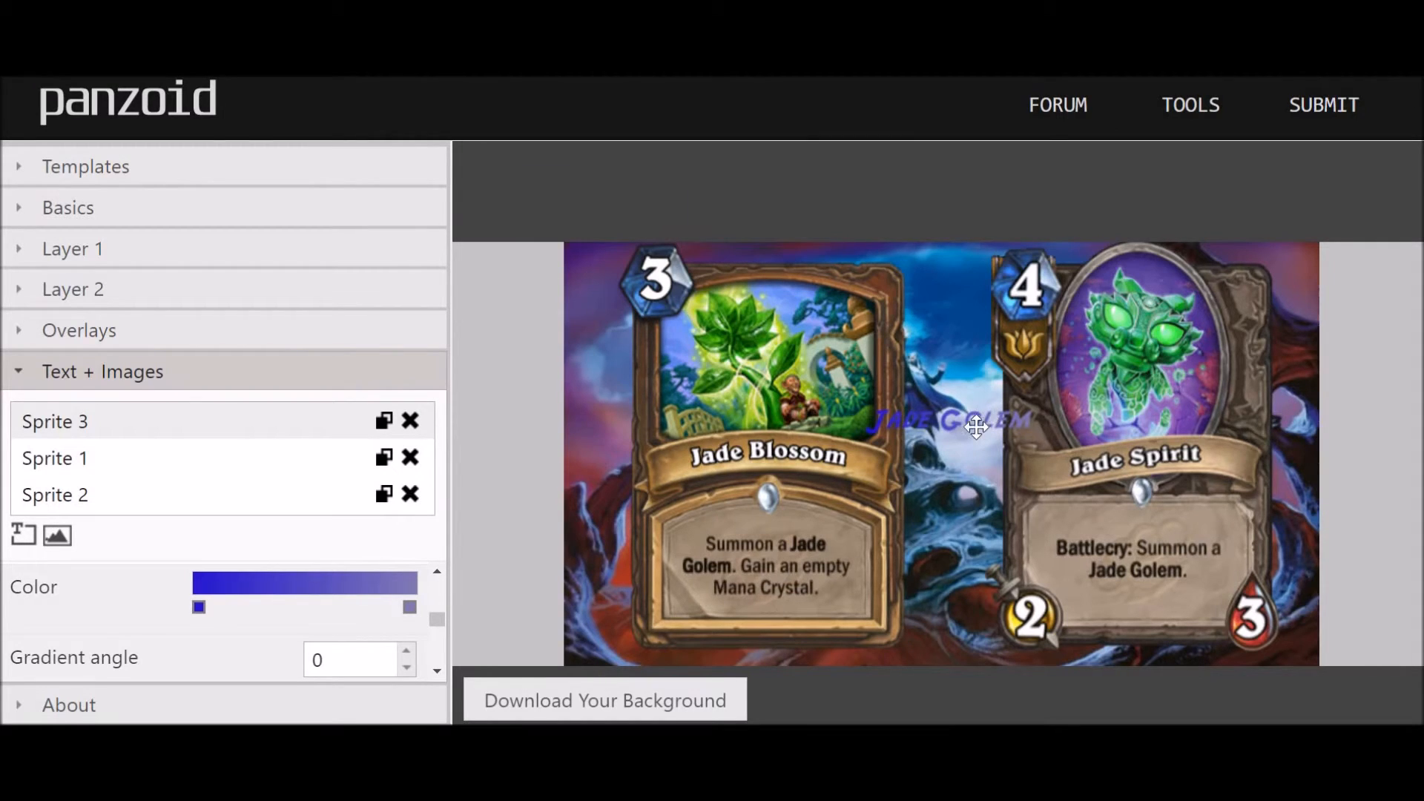
- Add a gradient stop midway along the text's color bar and set it to red, #be3f40
click(302, 590)
click(301, 608)
click(318, 640)
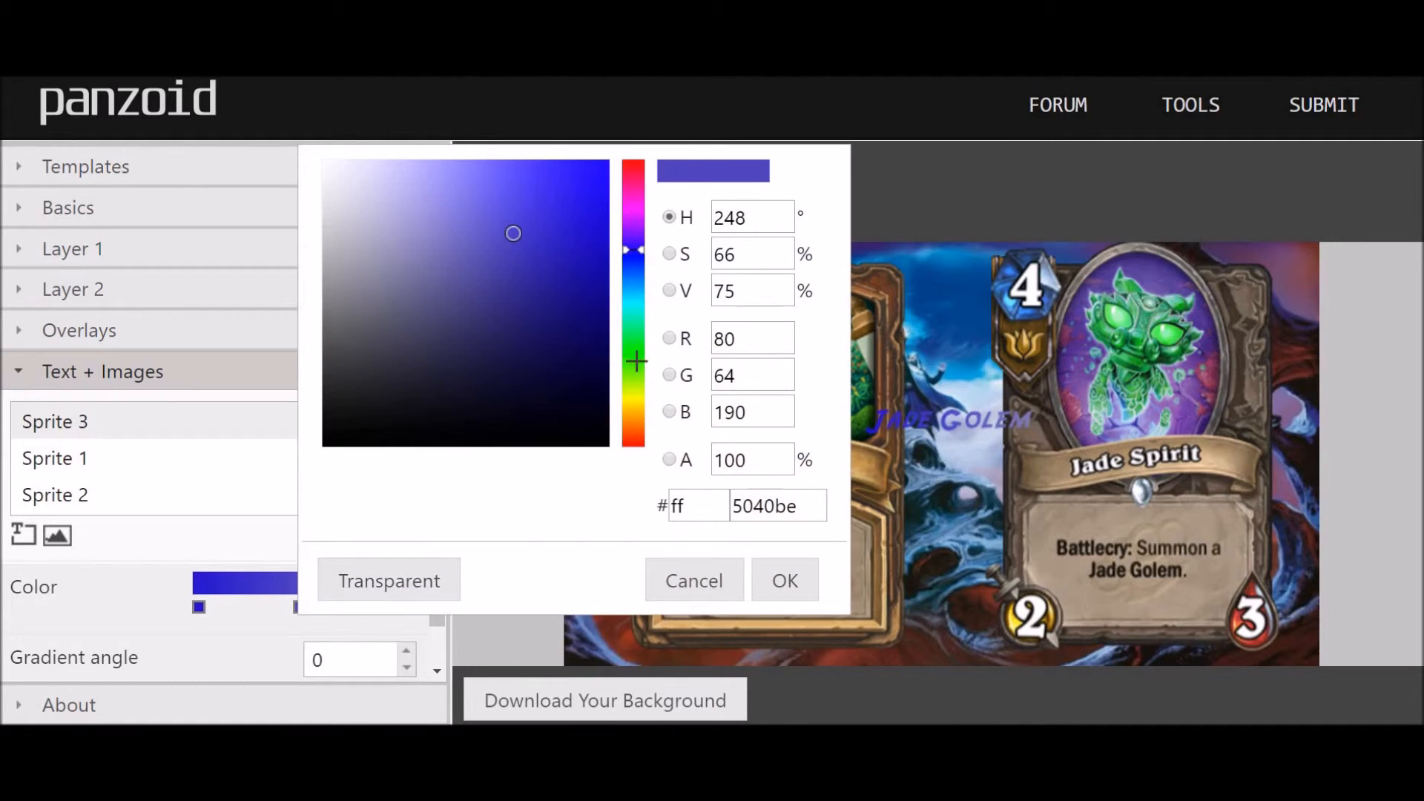
click(634, 161)
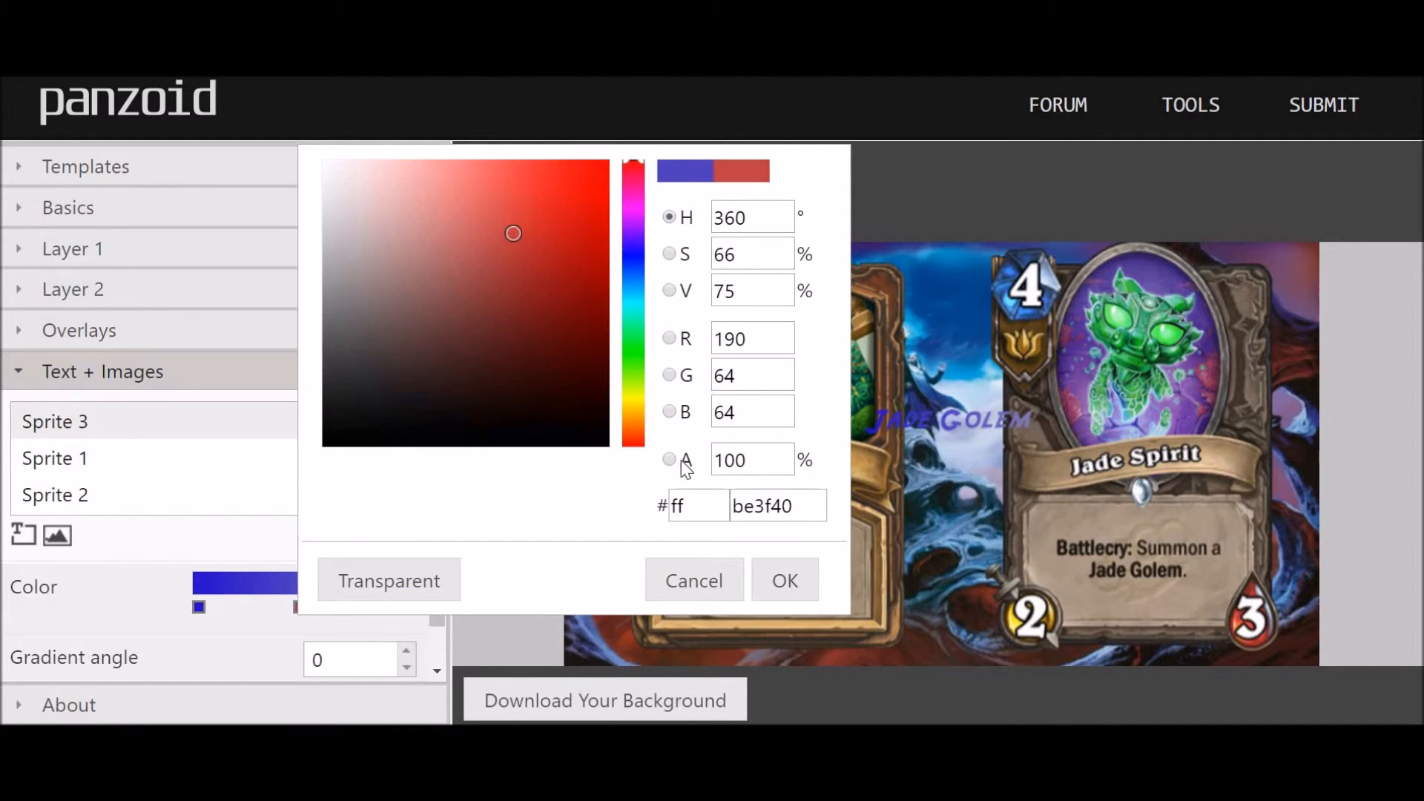
click(785, 582)
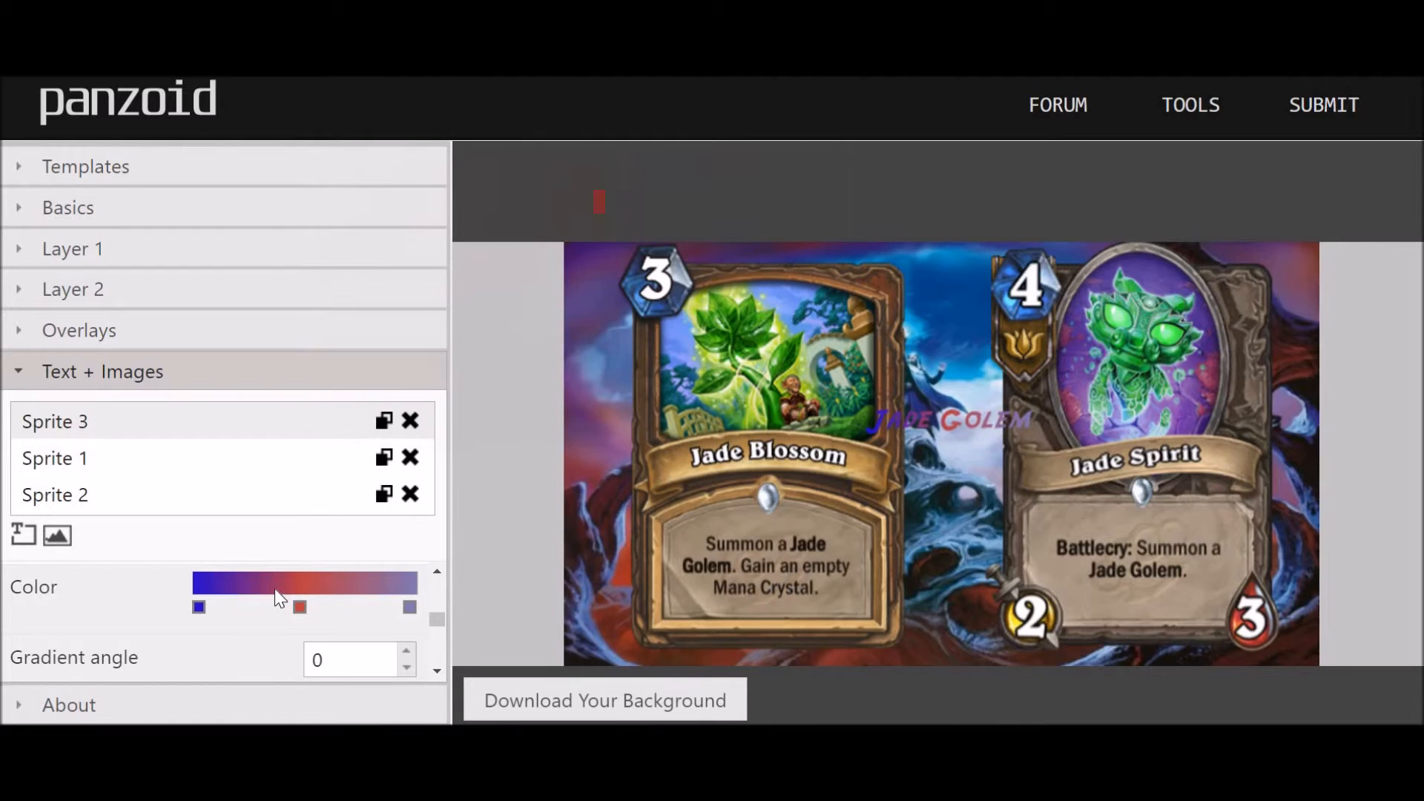
- Set the title's font size to 200 and move it up across the upper part of both cards
drag(433, 617, 279, 638)
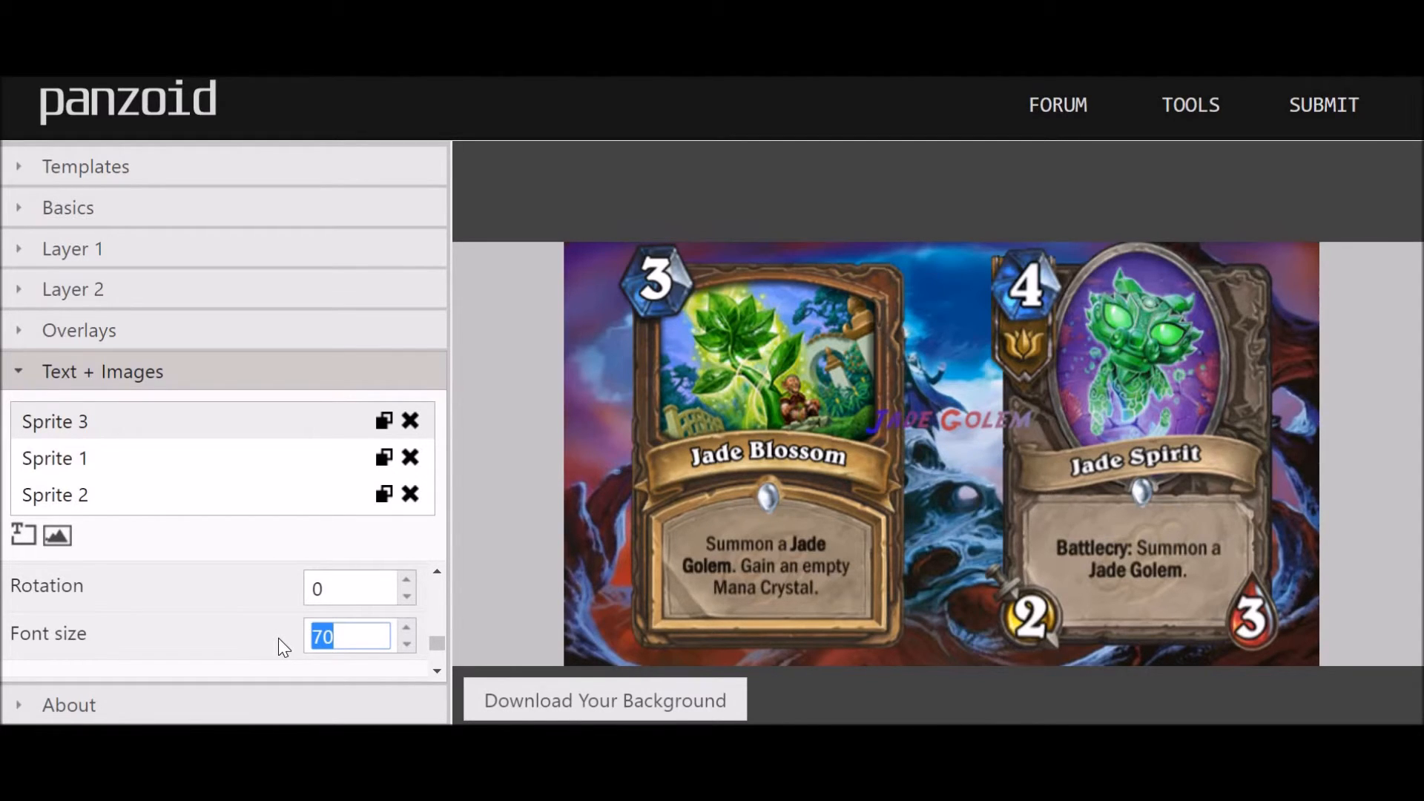
key(BackSpace)
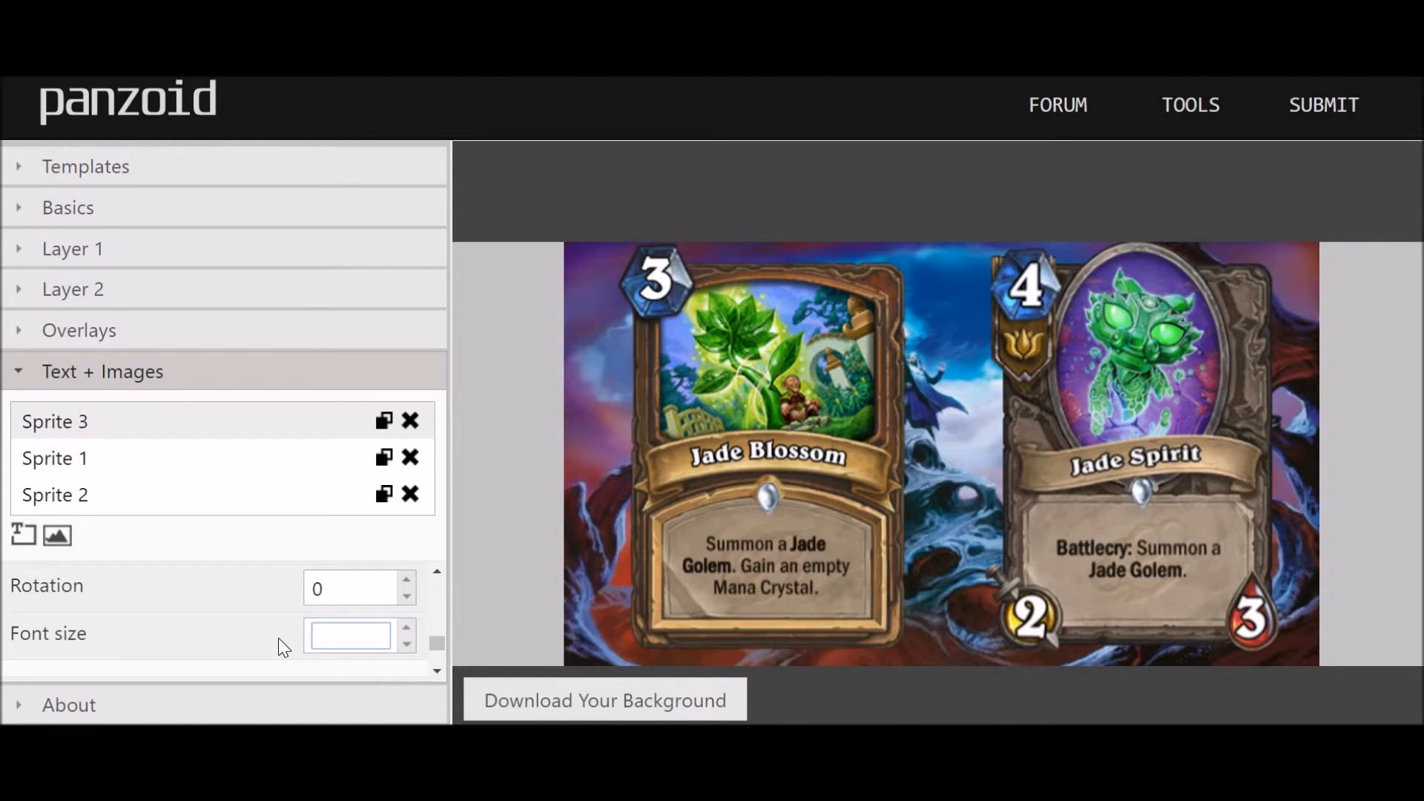
text(200)
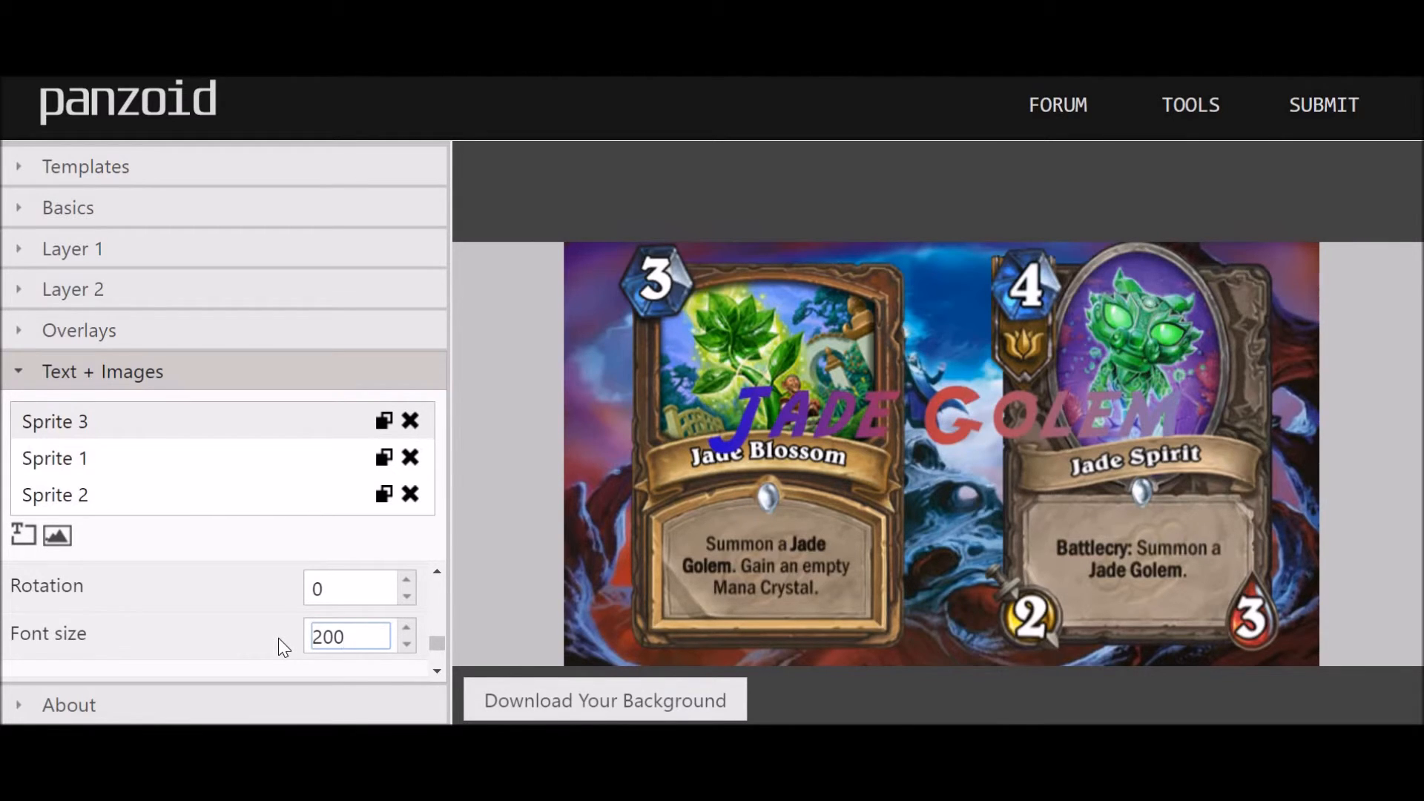
click(408, 548)
mouse_move(920, 421)
mouse_down()
mouse_move(912, 582)
mouse_move(926, 304)
mouse_move(923, 427)
mouse_up()
mouse_move(918, 320)
mouse_down()
mouse_move(916, 302)
mouse_move(917, 346)
mouse_up()
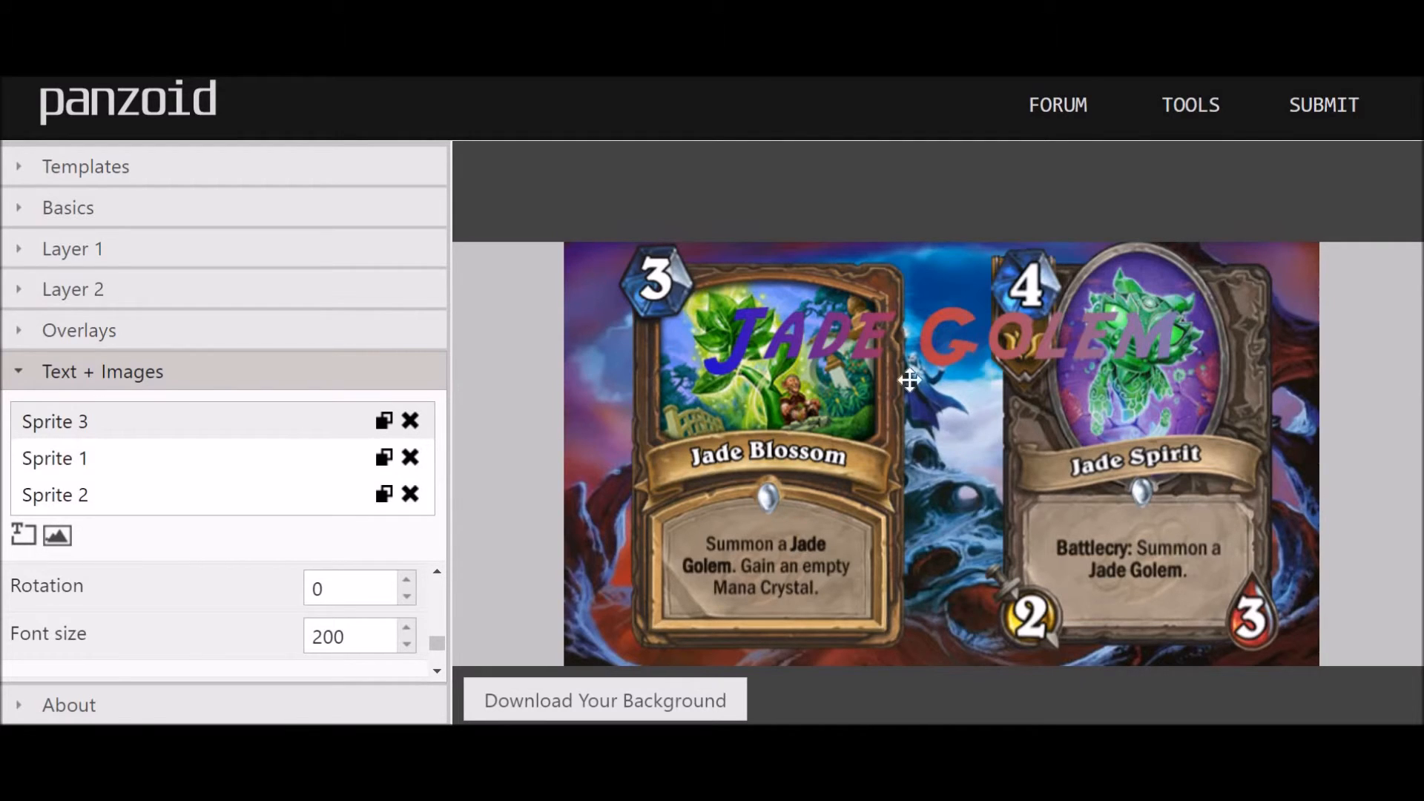
- Duplicate the "Jade Golem" sprite, place the copy directly below Sprite 3 in the sprite list, and nudge the front title slightly left
click(85, 424)
click(84, 424)
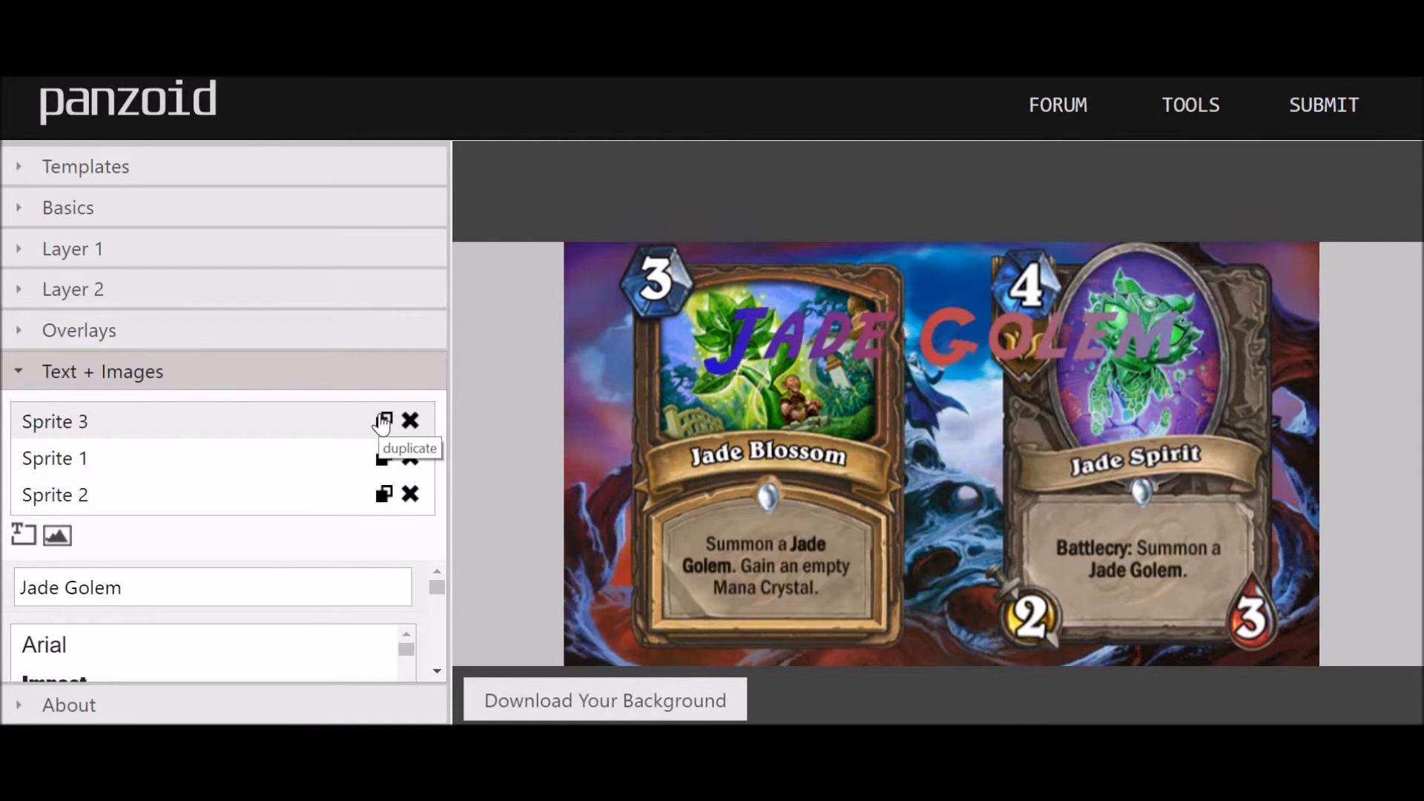
click(384, 421)
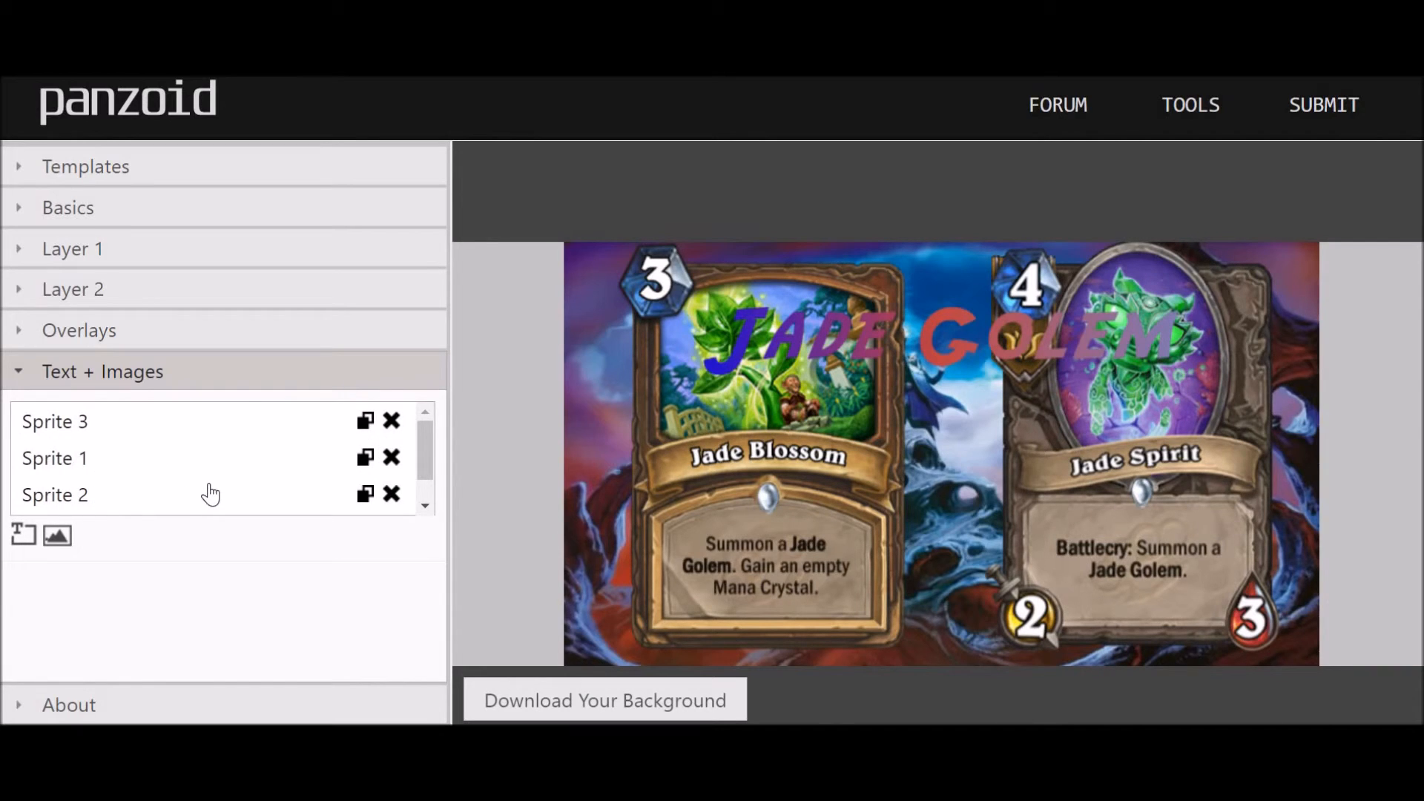
scroll(207, 493, down, 1)
drag(77, 393, 74, 449)
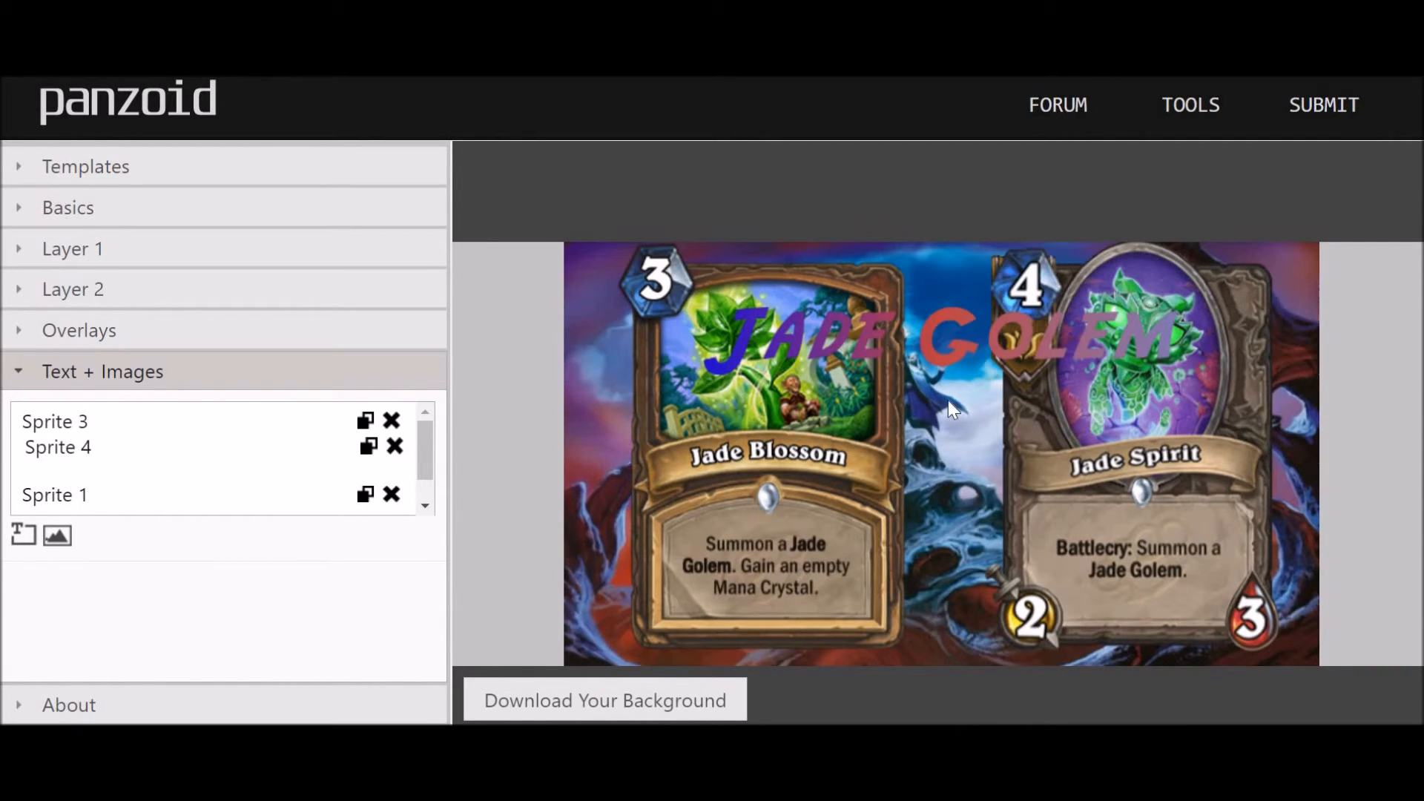
click(958, 358)
mouse_move(958, 357)
mouse_down()
mouse_move(908, 430)
mouse_move(894, 353)
mouse_move(912, 341)
mouse_move(945, 359)
mouse_up()
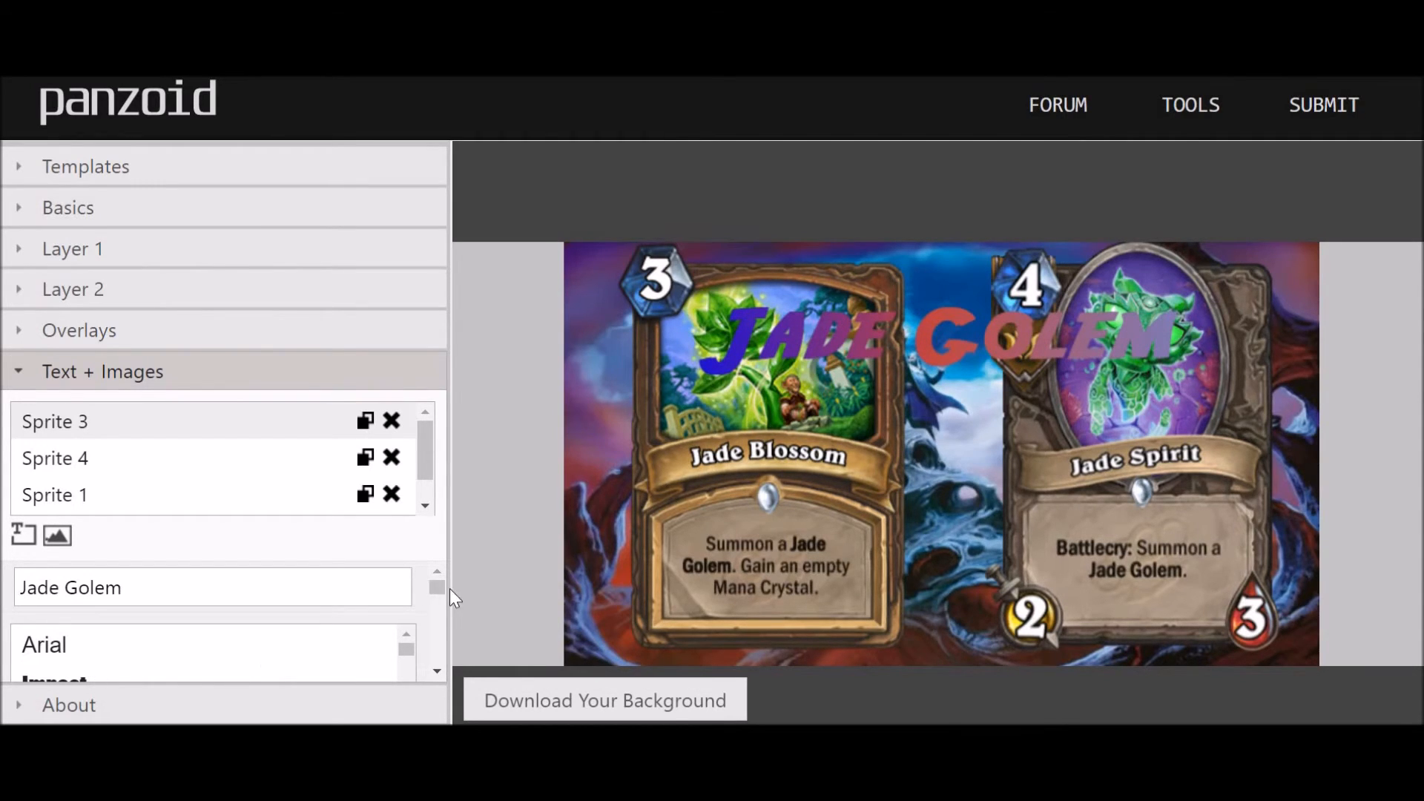
- Recolor the front title's gradient with black at the start, white in the middle and black at the end
drag(442, 593, 448, 616)
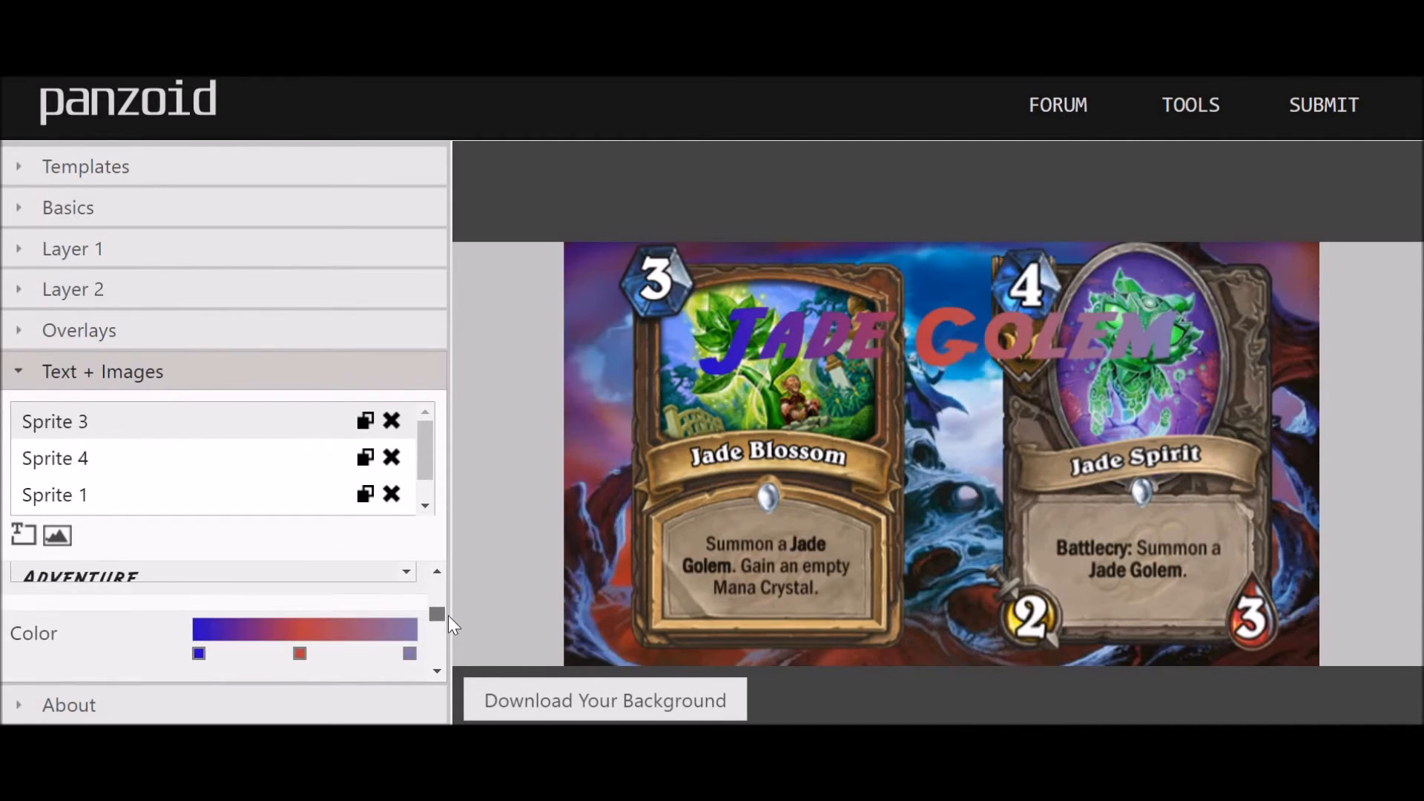
click(198, 654)
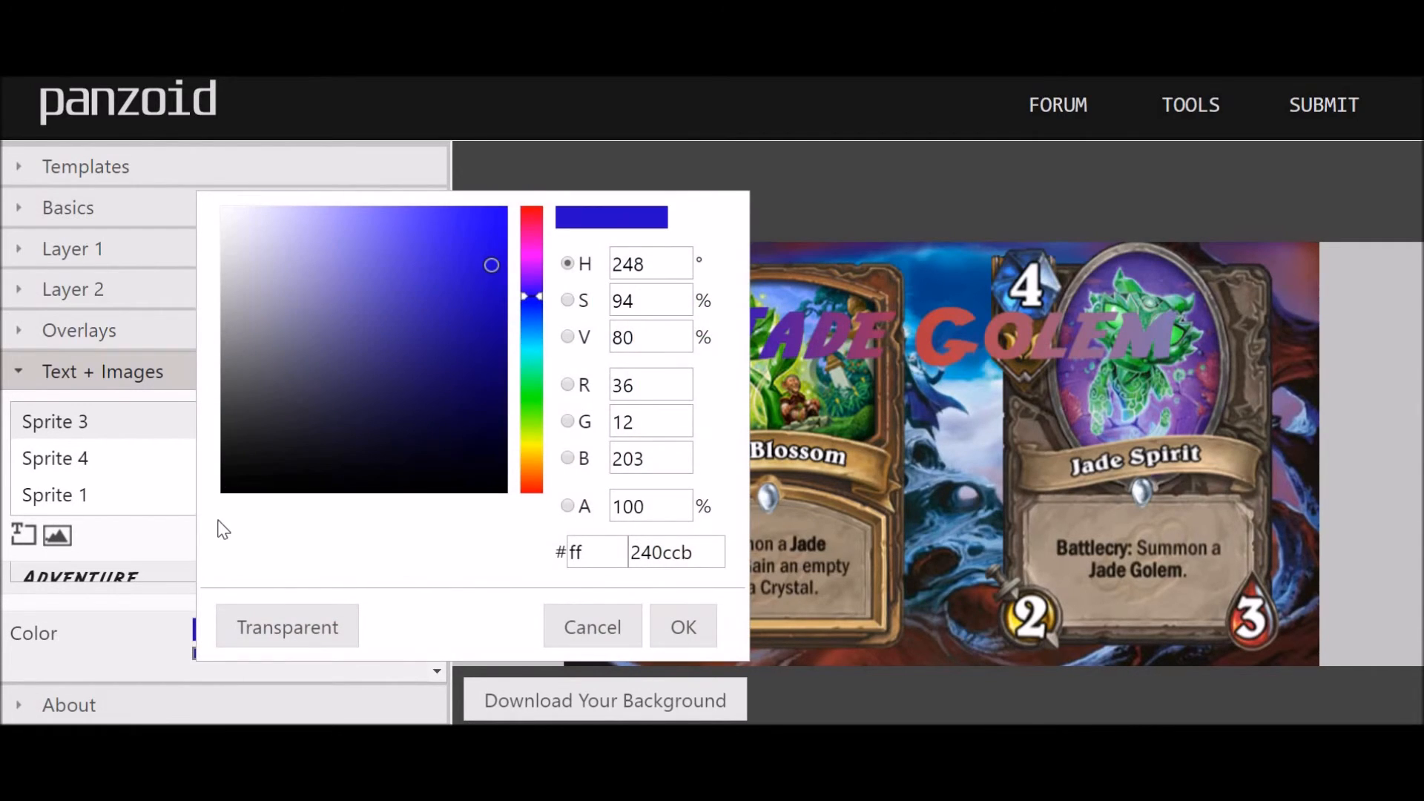
click(222, 490)
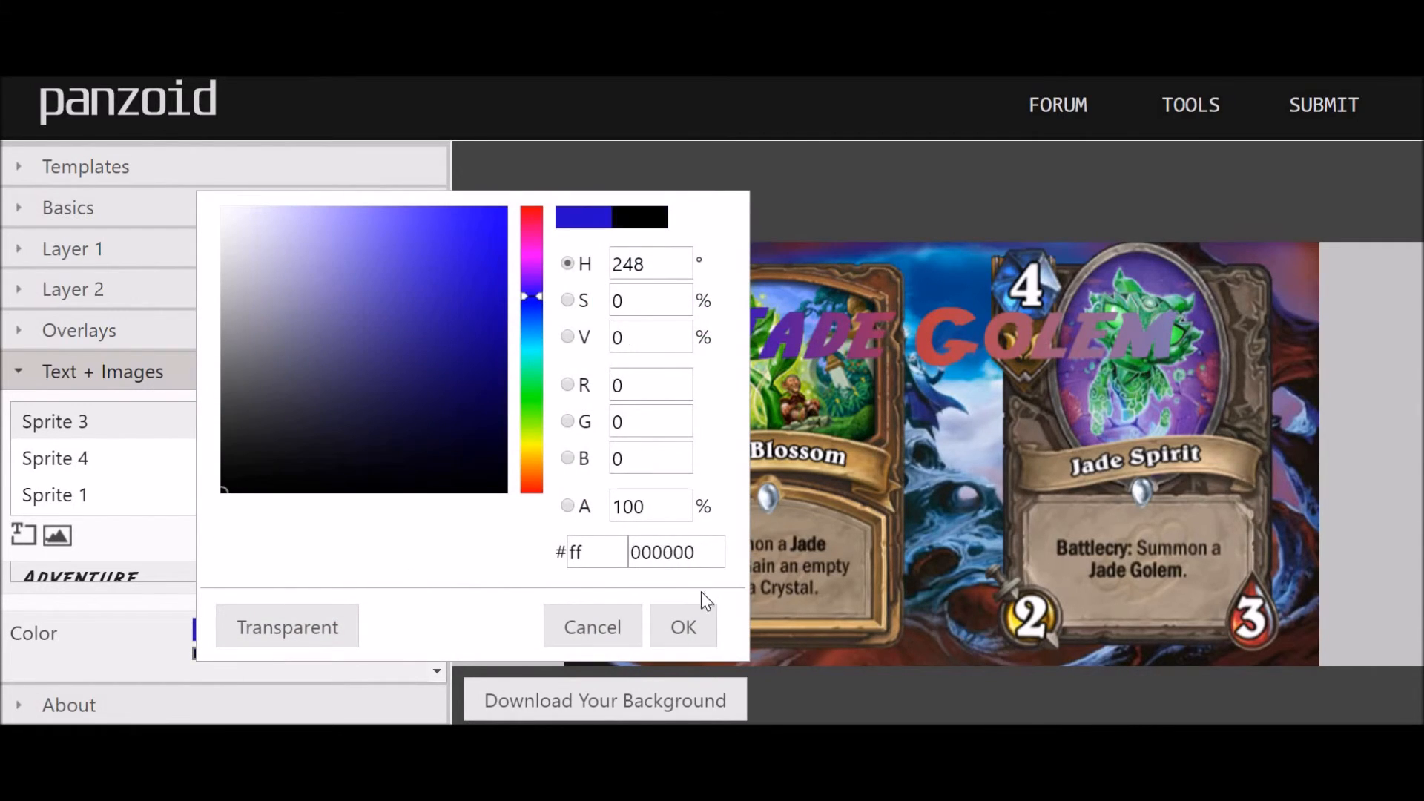
click(684, 628)
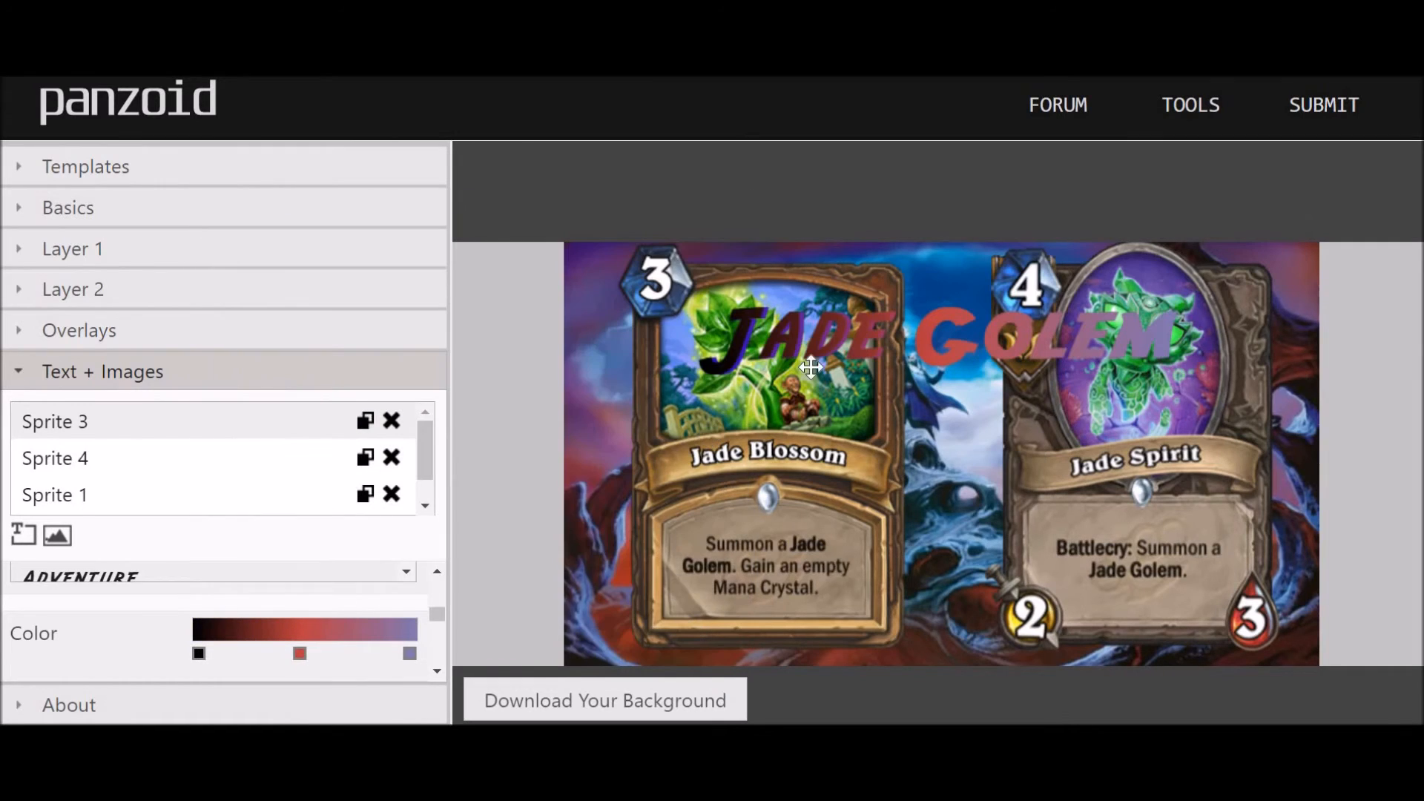
click(302, 654)
click(318, 677)
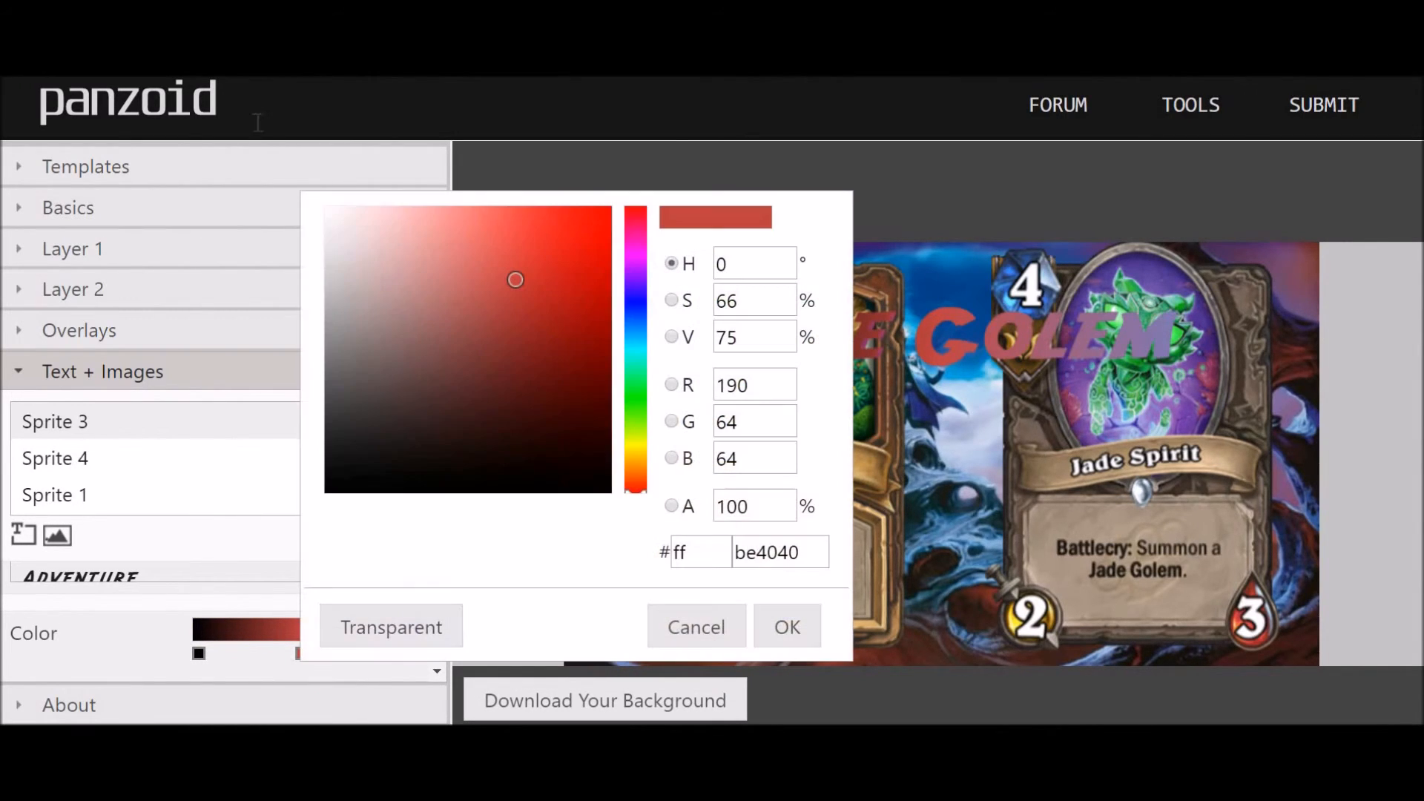
click(328, 208)
click(788, 628)
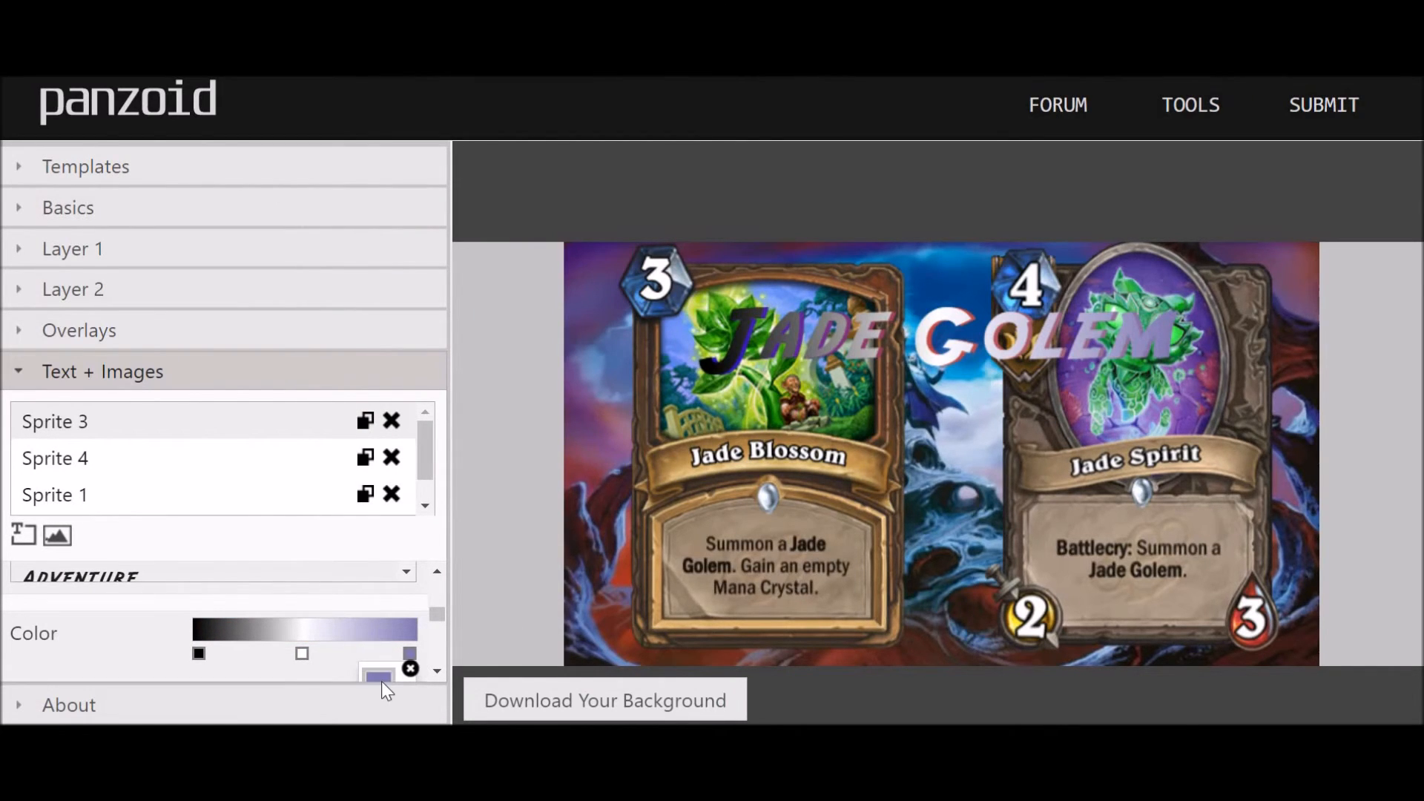
click(379, 677)
click(387, 491)
click(840, 637)
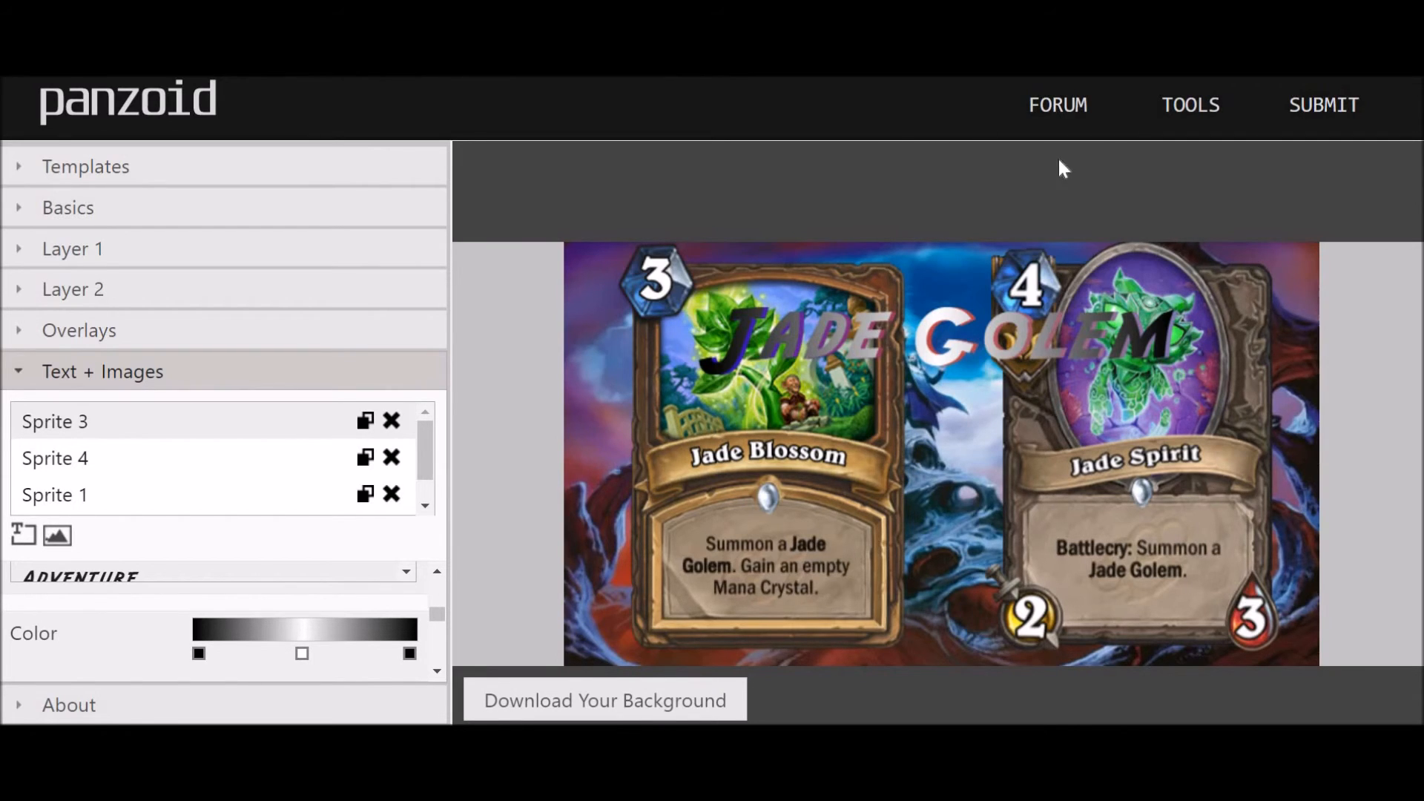
- Render and download the finished background, and show the downloaded backgrounder (4).png in its folder
click(657, 700)
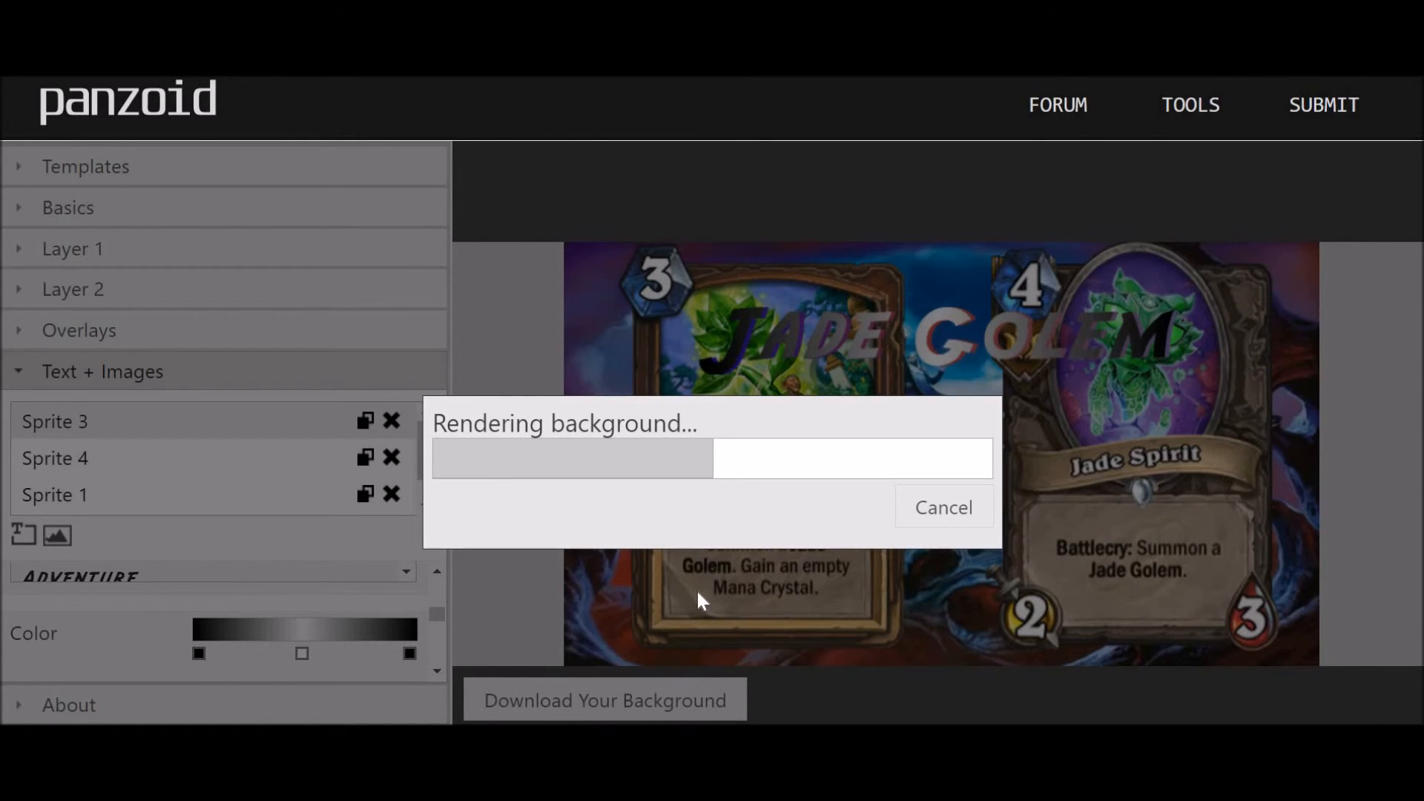
click(875, 526)
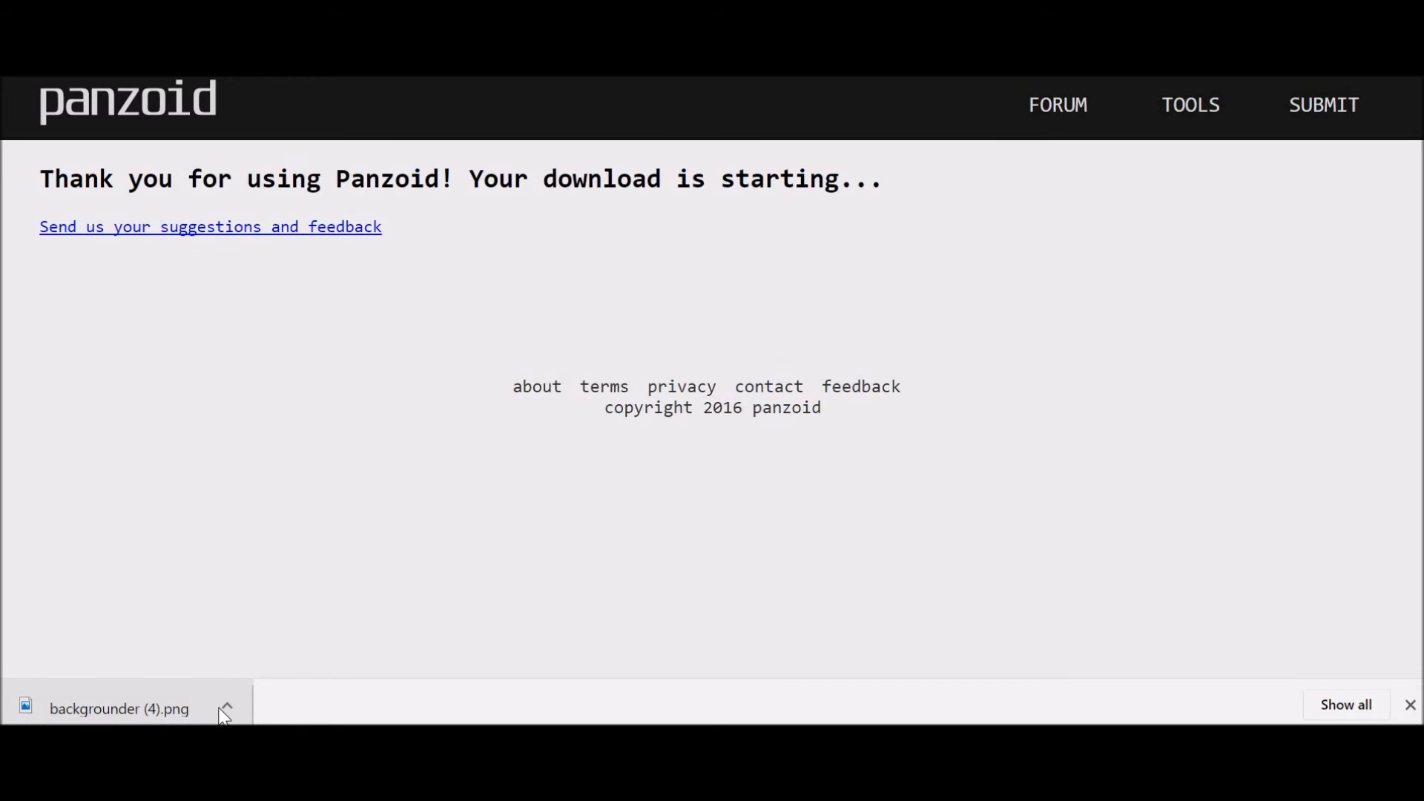
click(251, 701)
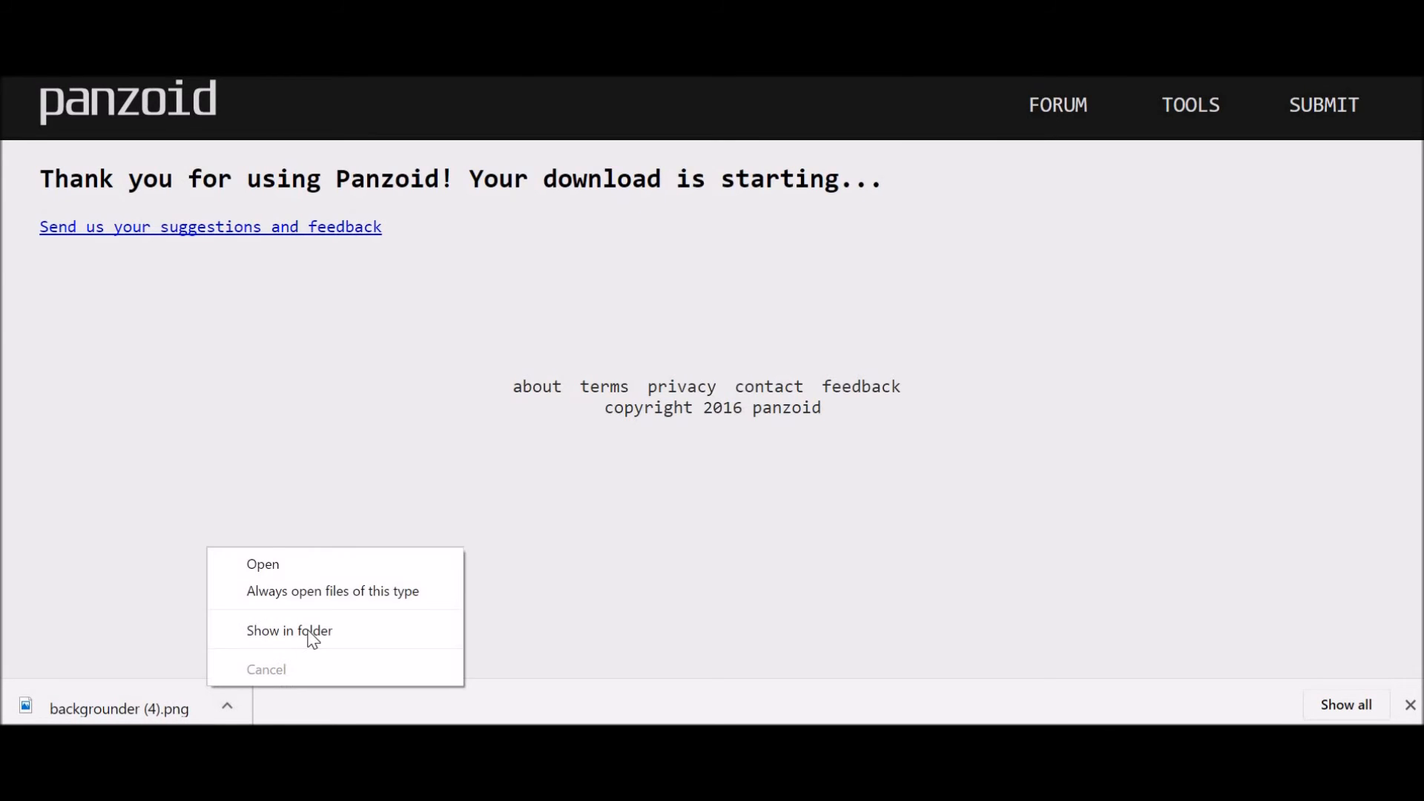
click(395, 633)
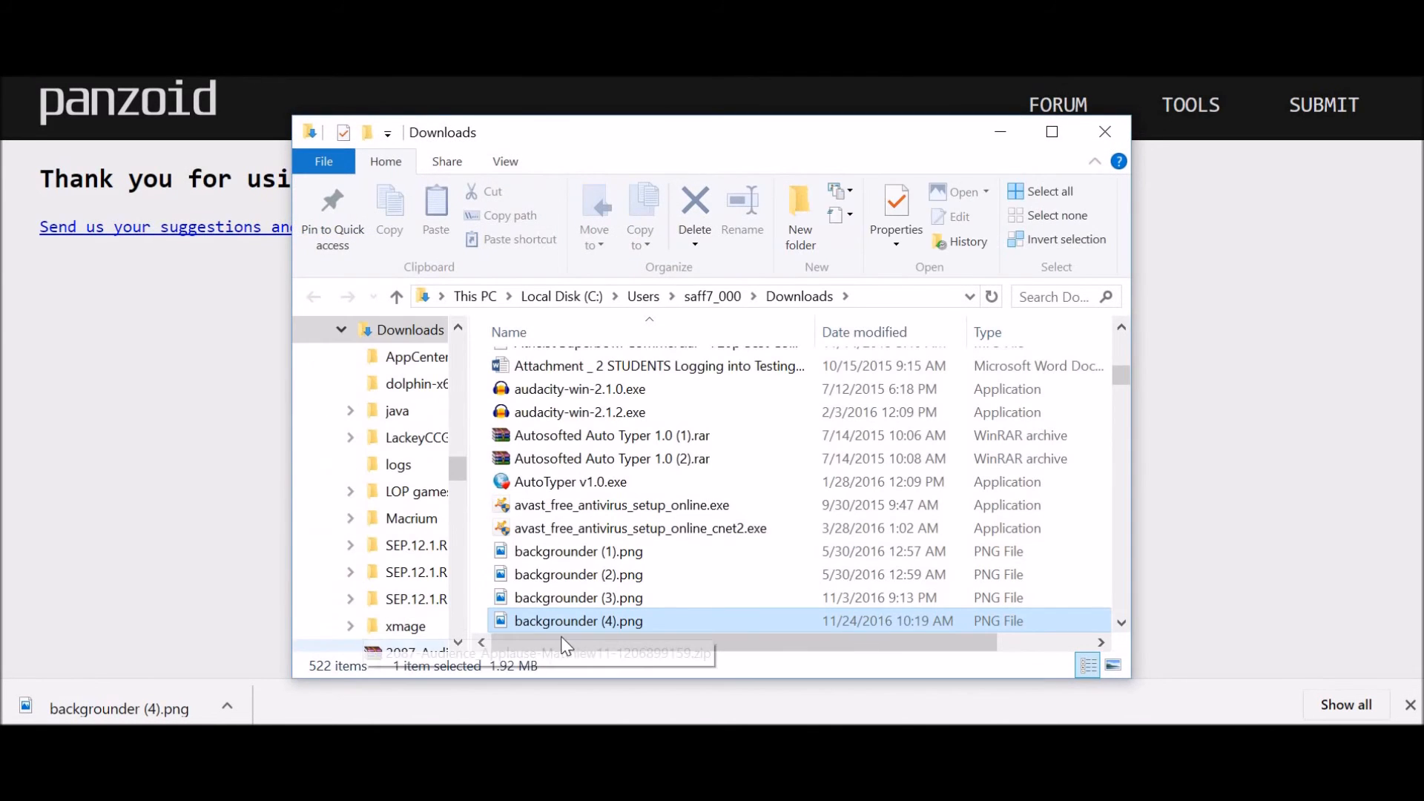
- Put backgrounder (4).png from the Downloads folder on the desktop and clear away the open windows
click(1294, 13)
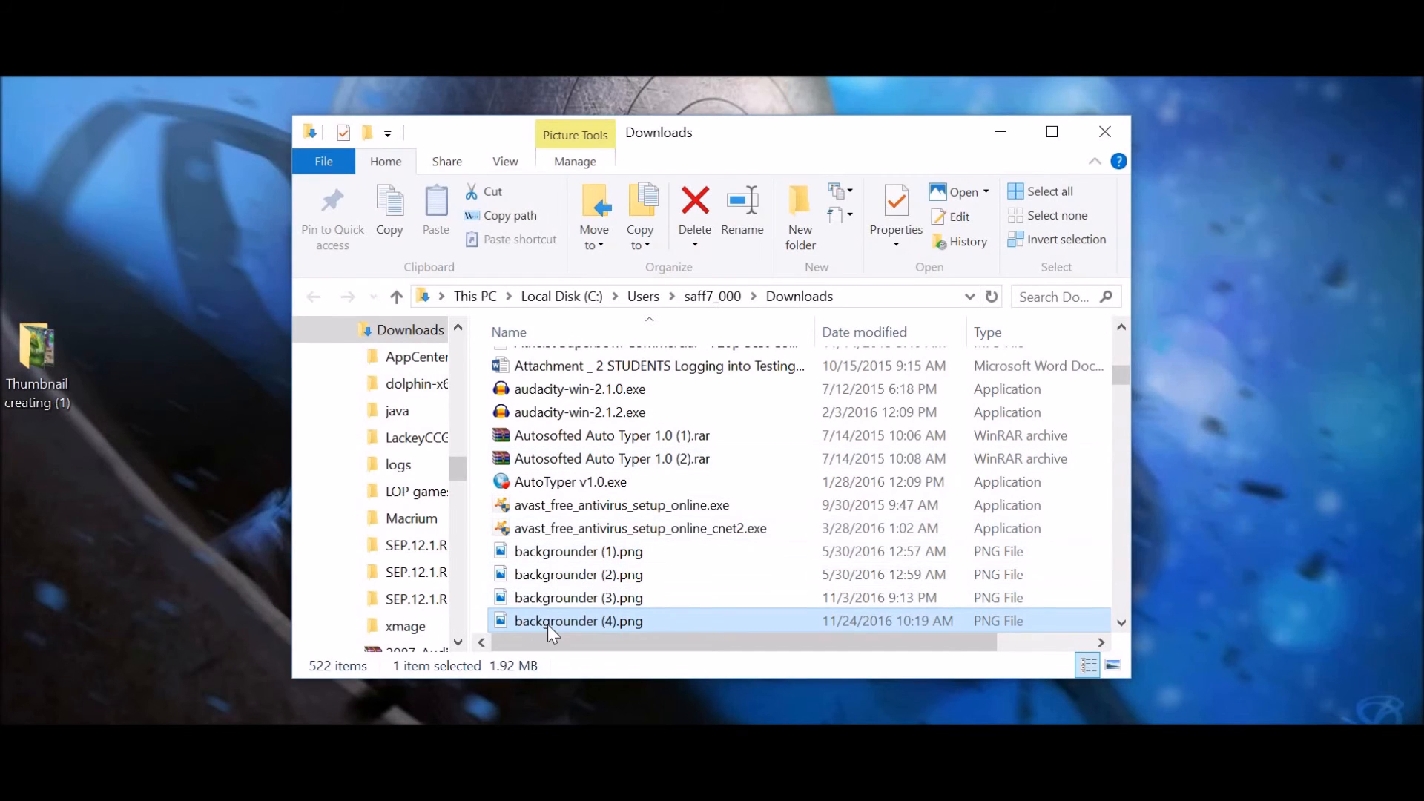
drag(251, 581, 208, 549)
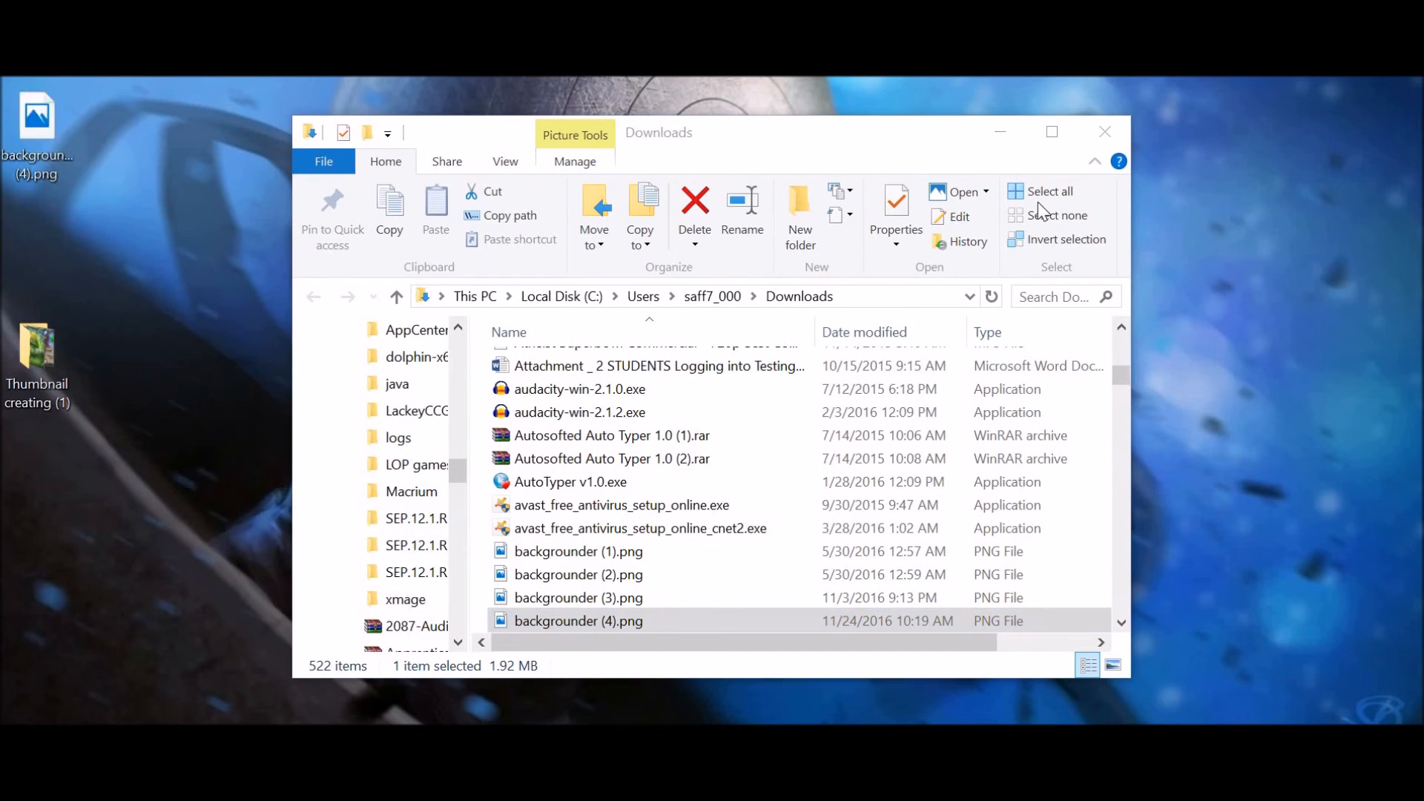
key(super+d)
- Open backgrounder (4).png from the desktop in Photos and examine the finished thumbnail
double_click(193, 475)
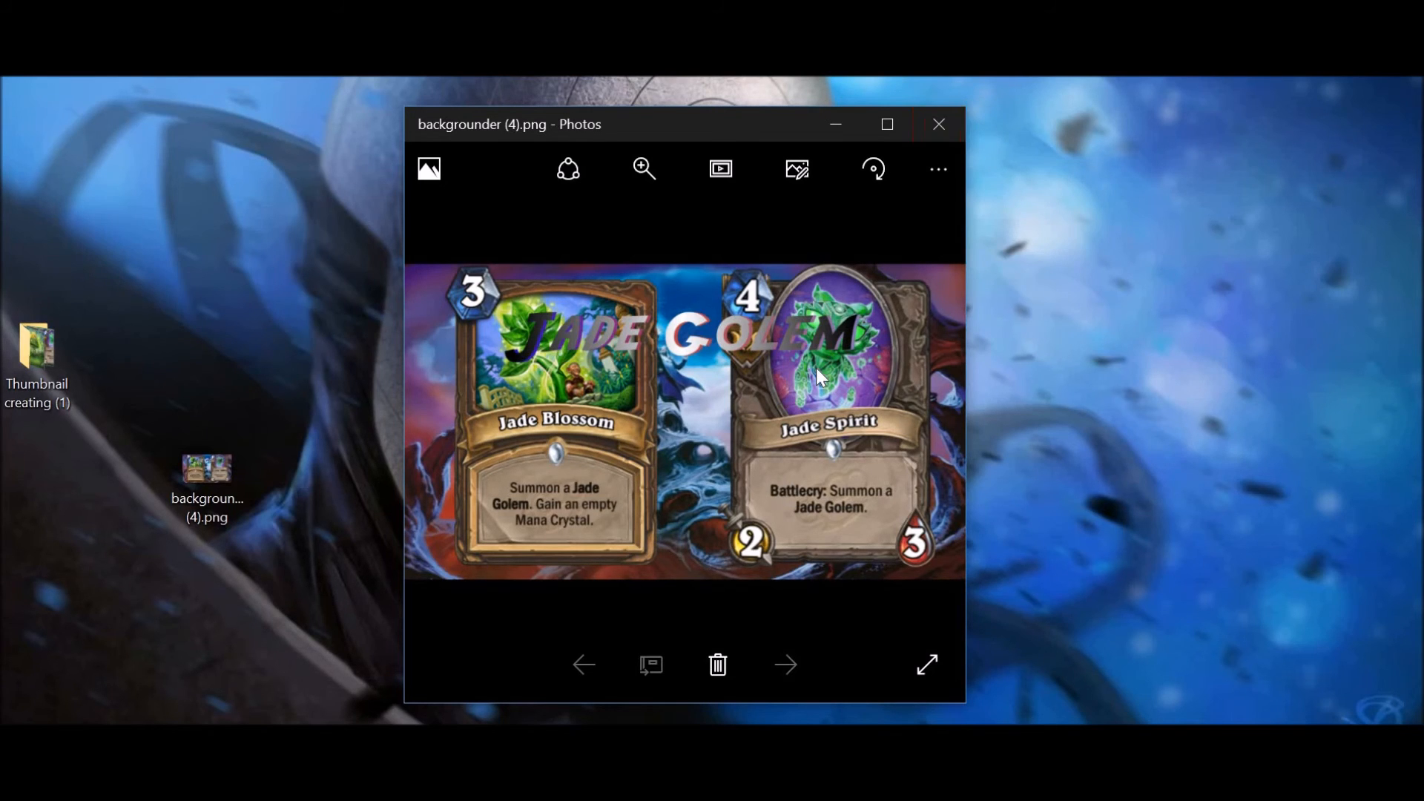
drag(754, 137, 785, 117)
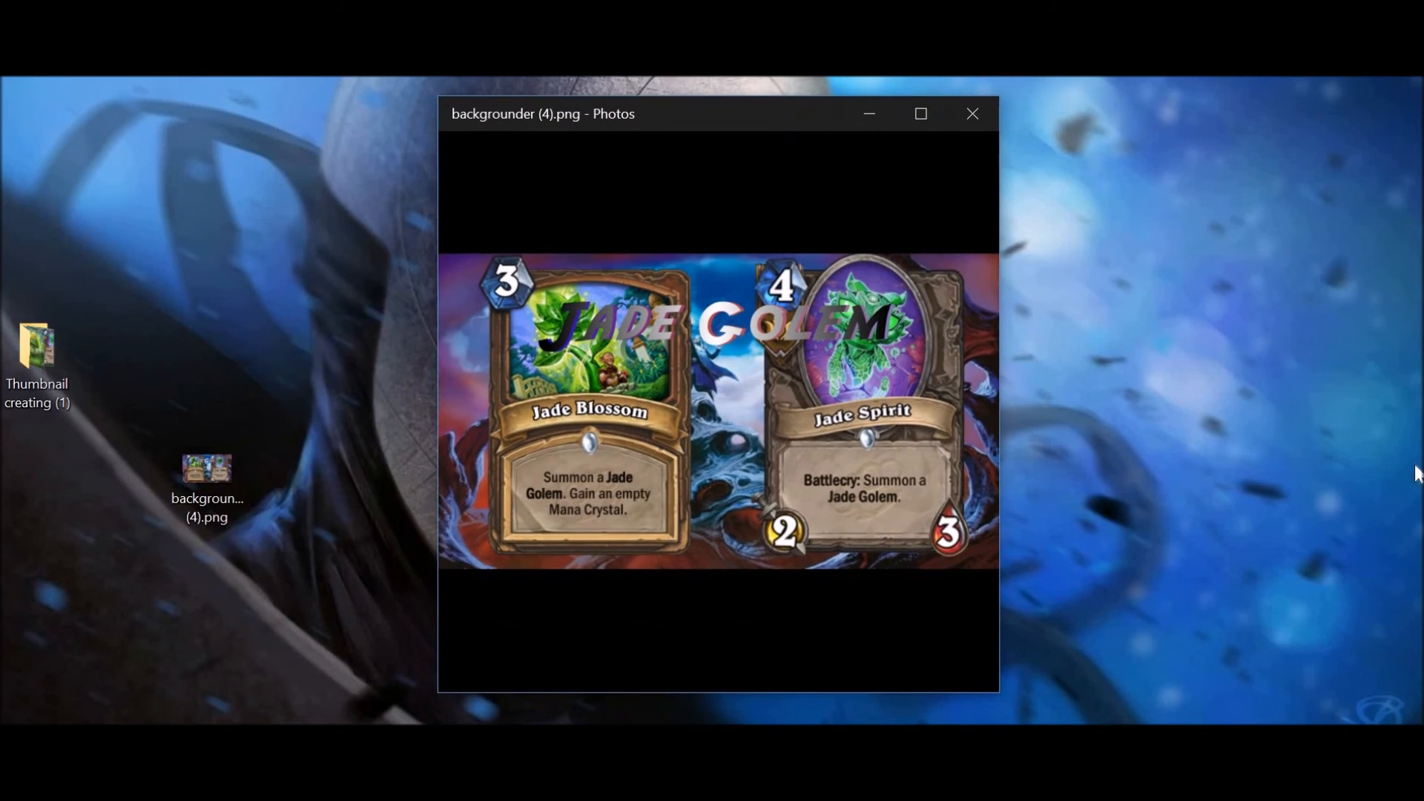
click(1224, 378)
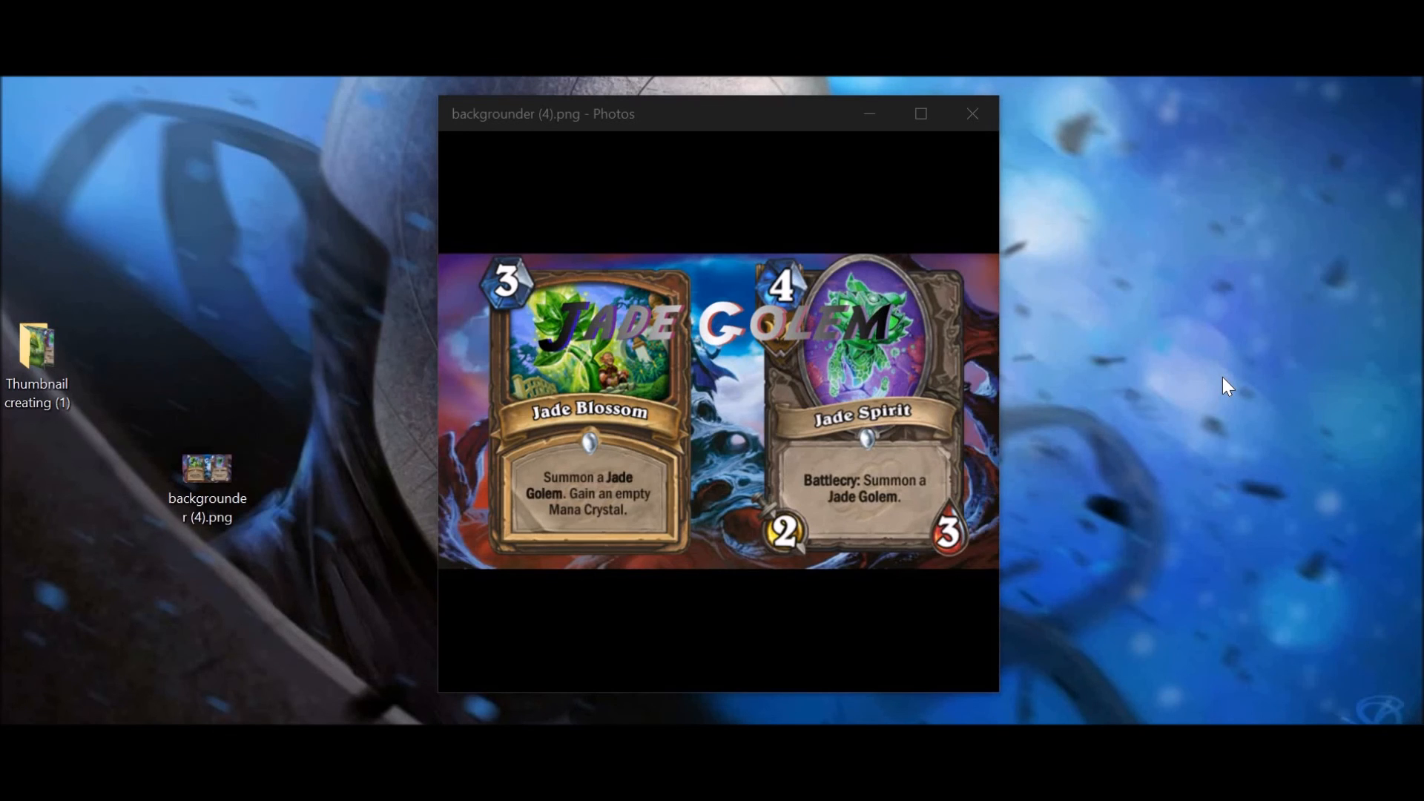
click(737, 191)
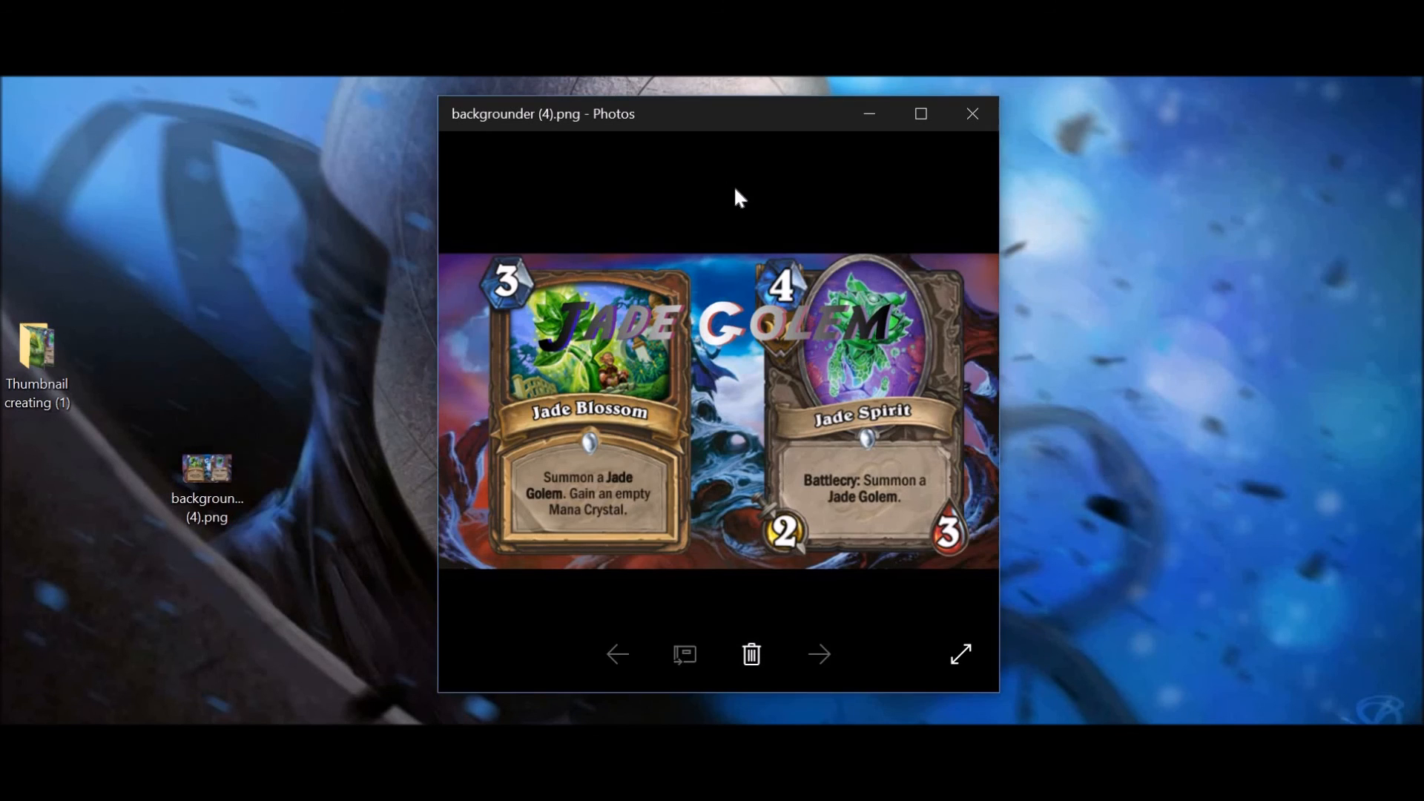